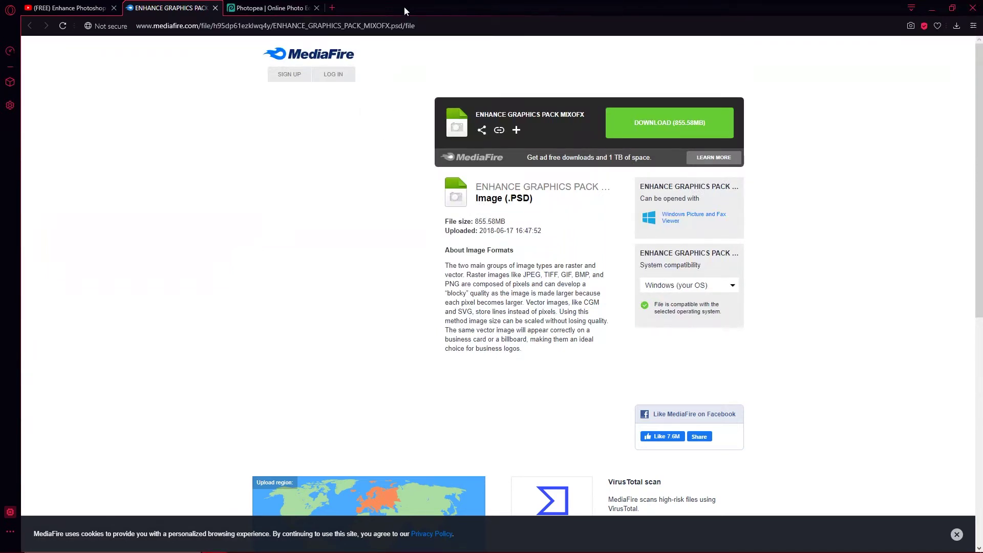
Close the MediaFire and YouTube tabs and open the ENHANCE GRAPHICS PACK MIXOFX PSD from the desktop in Photopea, with the browser maximized
left_click(215, 7)
left_click(114, 7)
left_click_drag(307, 8, 570, 42)
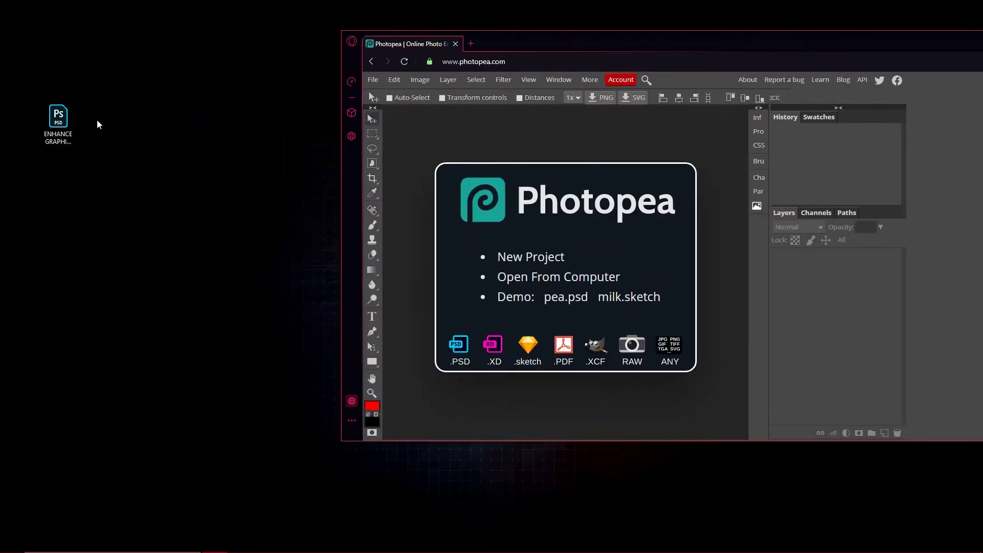
left_click_drag(58, 118, 81, 160)
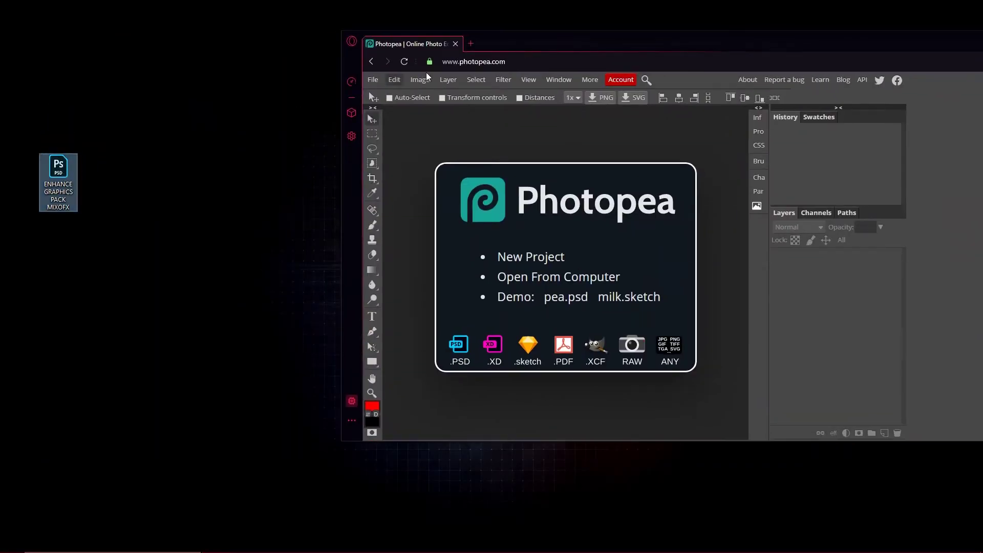
left_click_drag(516, 52, 340, 88)
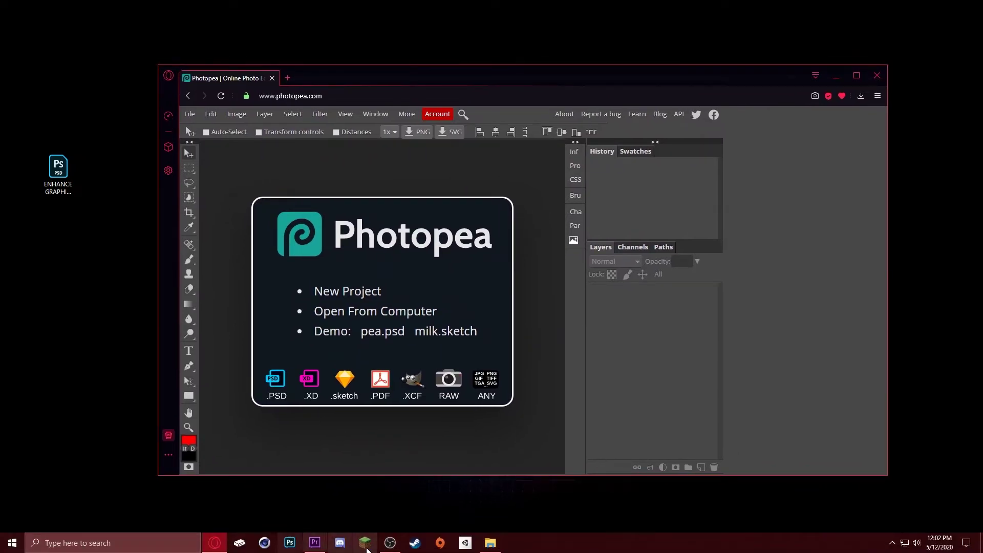
left_click_drag(58, 168, 287, 238)
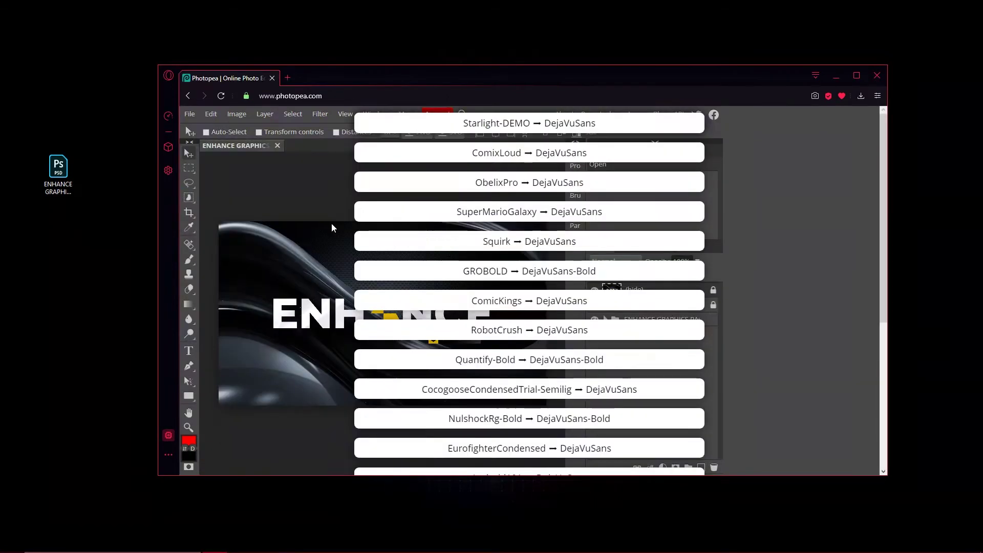
double_click(441, 80)
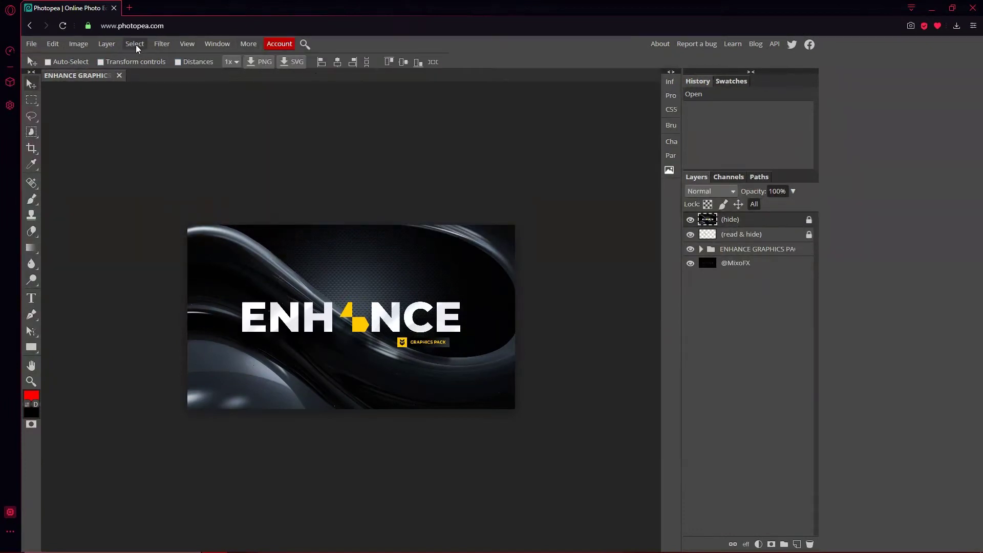
Set the canvas size to 2560 px wide and 423 px high
left_click(161, 45)
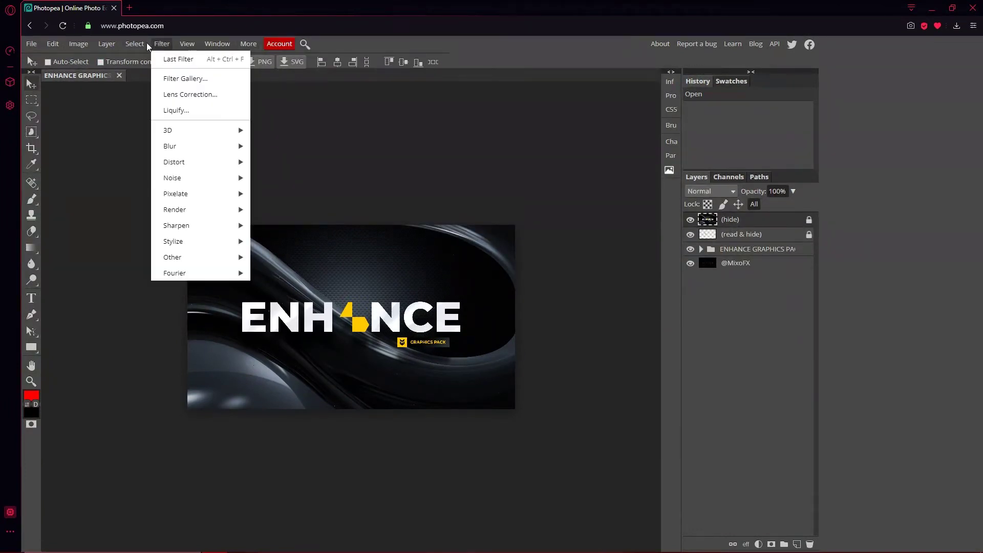
mouse_move(88, 47)
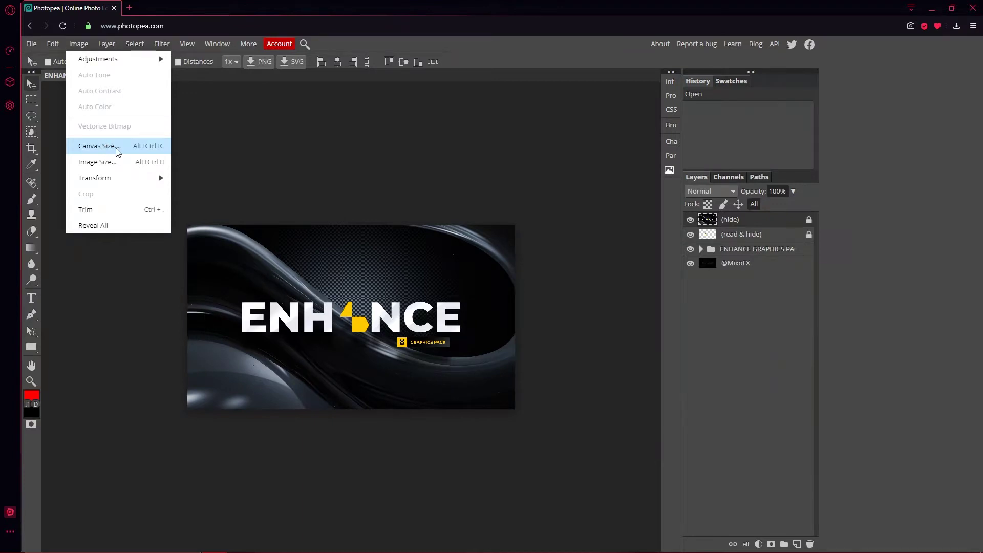
left_click(131, 149)
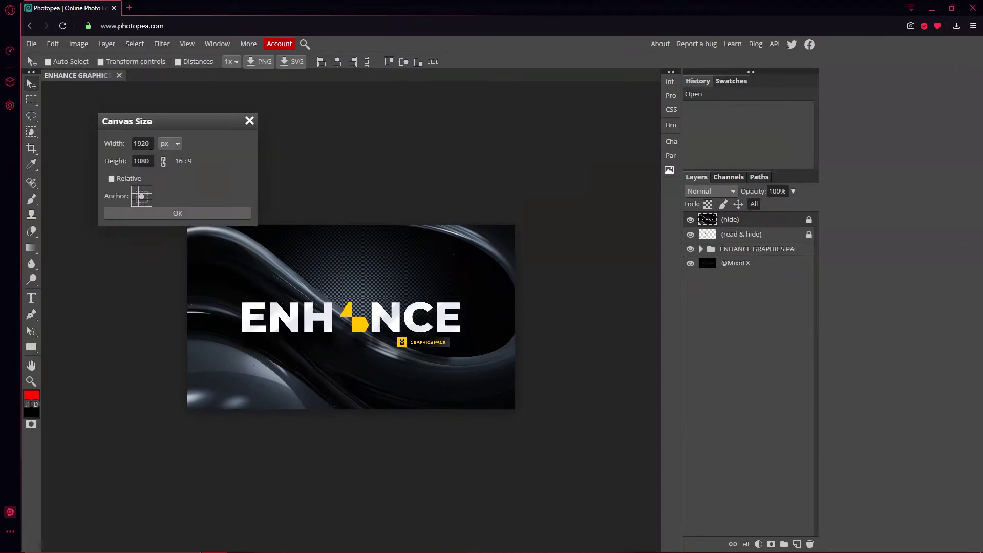
left_click(135, 144)
type("2560")
key("Tab")
type("423")
left_click(178, 213)
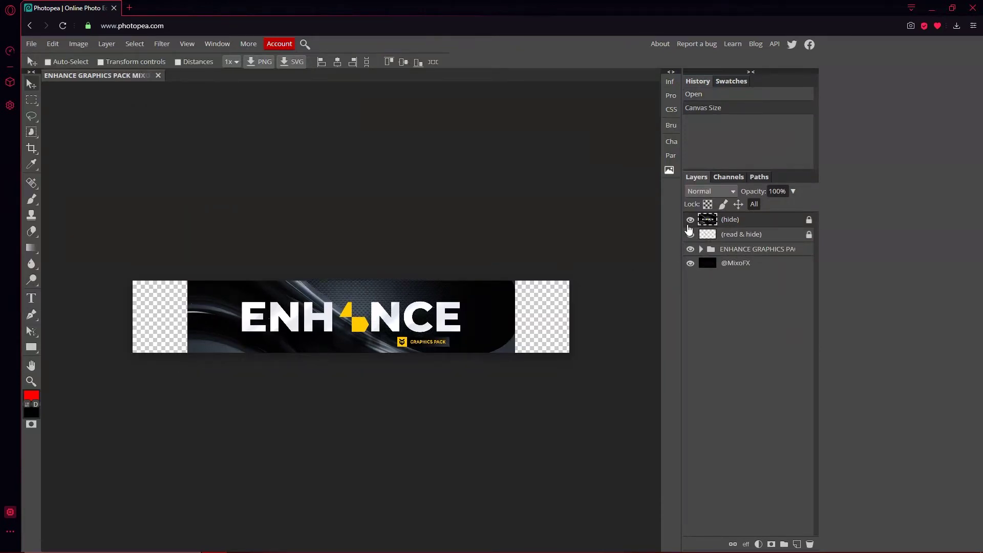
Delete the locked "(hide)" and "(read & hide)" cover layers from the document
left_click(690, 220)
left_click(691, 219)
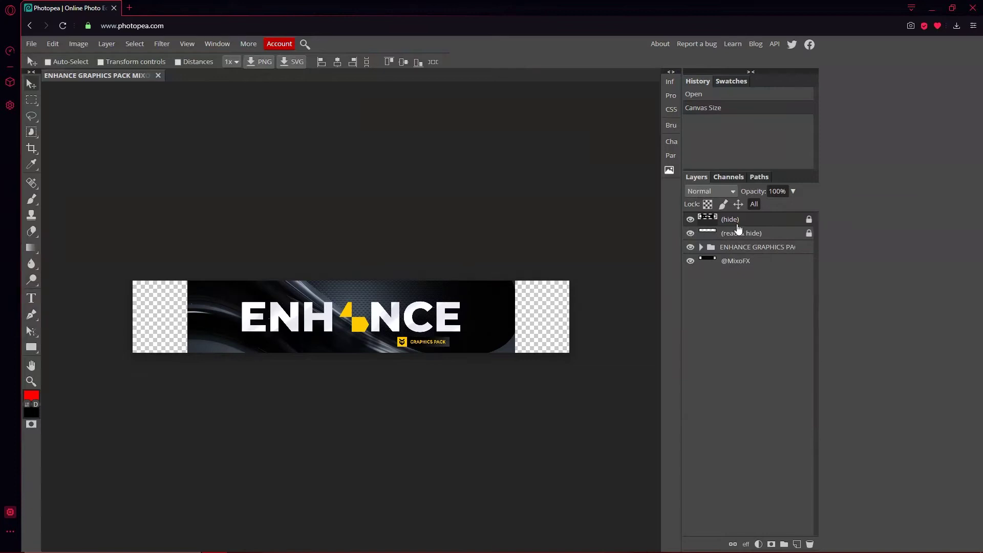
left_click(691, 220)
left_click(690, 220)
left_click(691, 220)
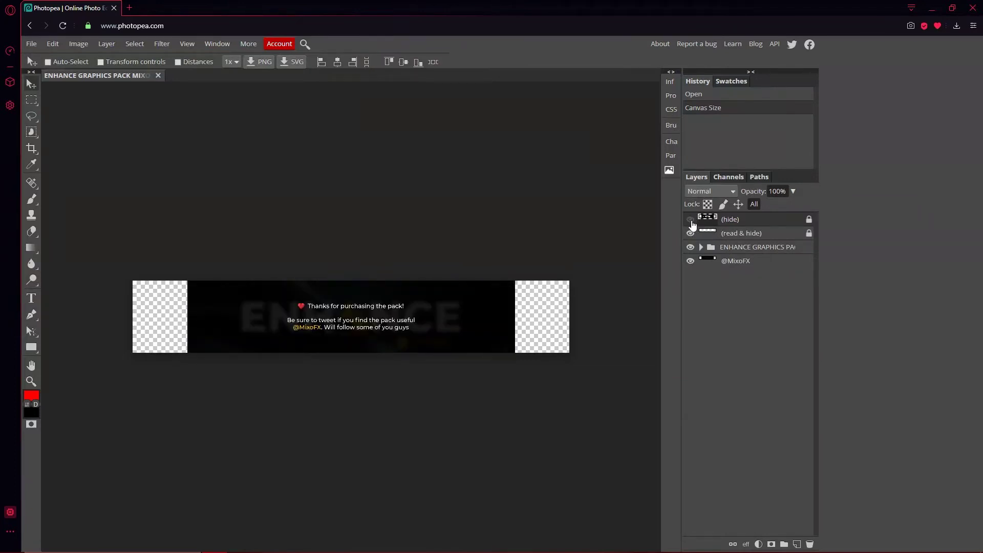
left_click(691, 221)
left_click(691, 220)
key("Delete")
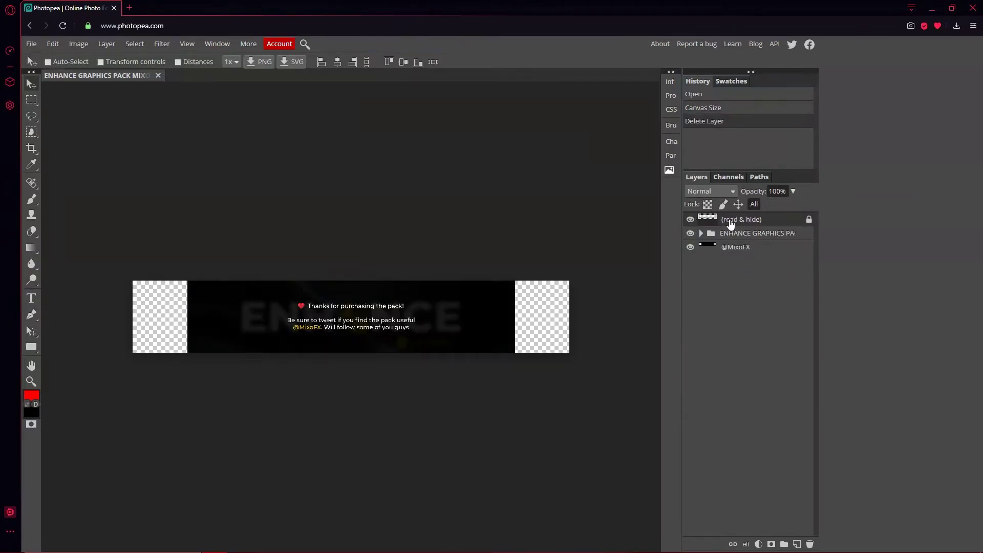
key("Delete")
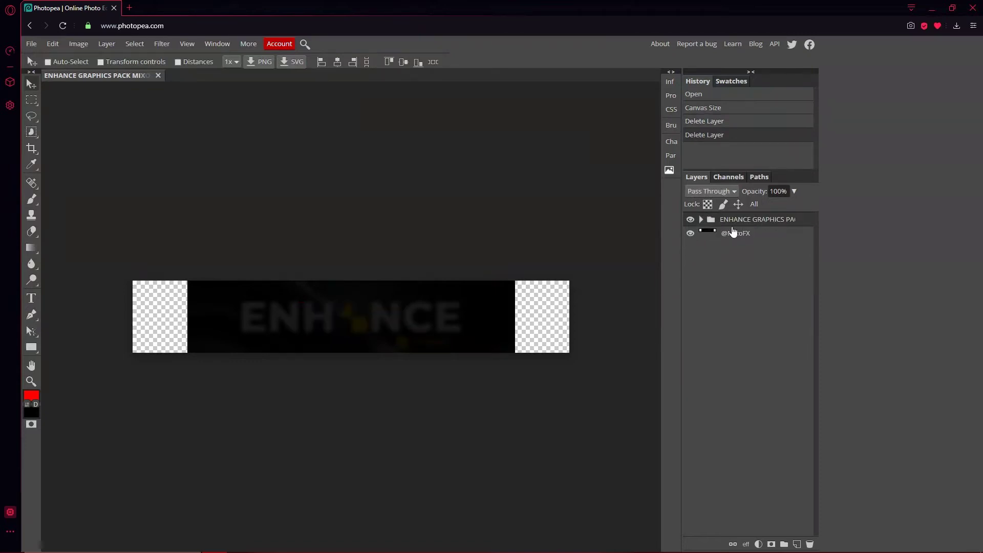
left_click(690, 233)
left_click(691, 233)
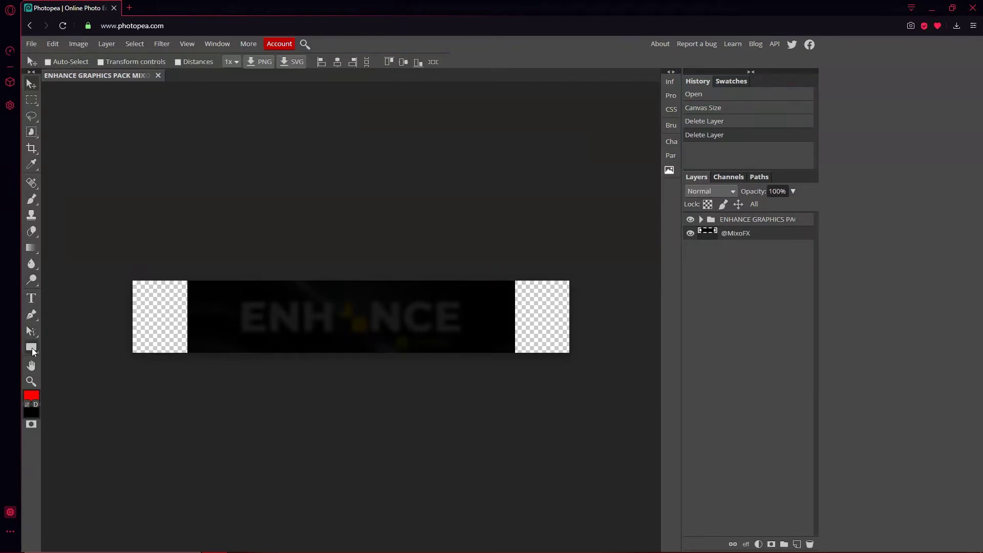
left_click(32, 349)
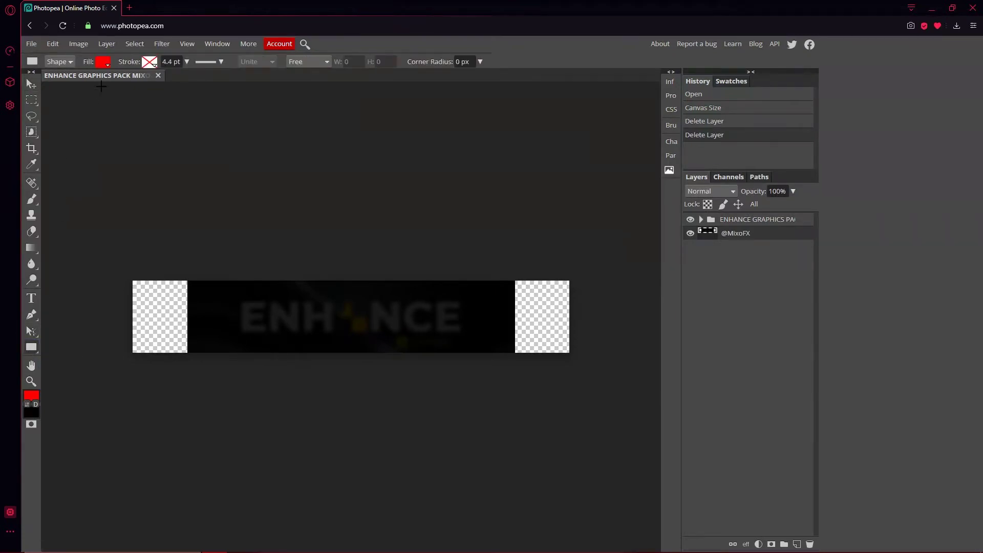
left_click(104, 63)
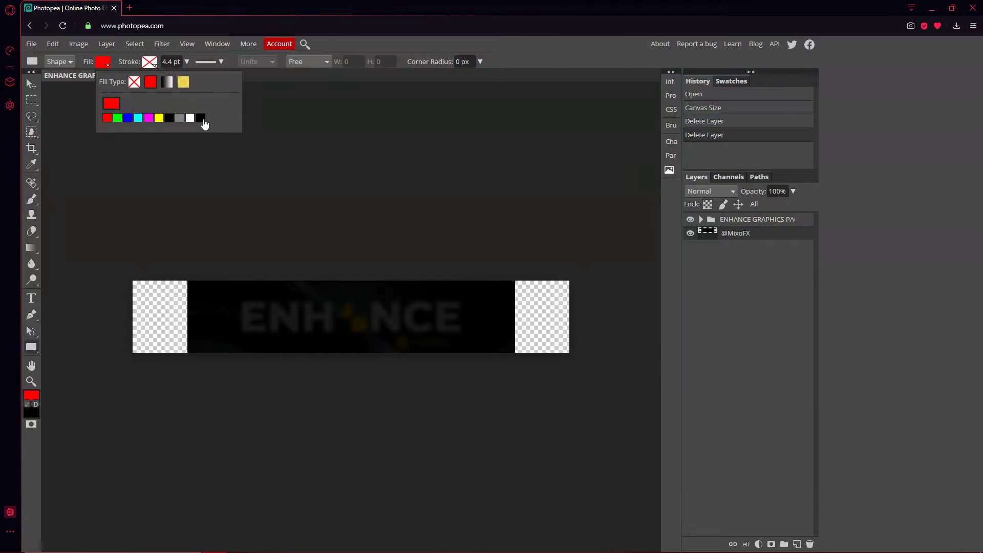
left_click(200, 118)
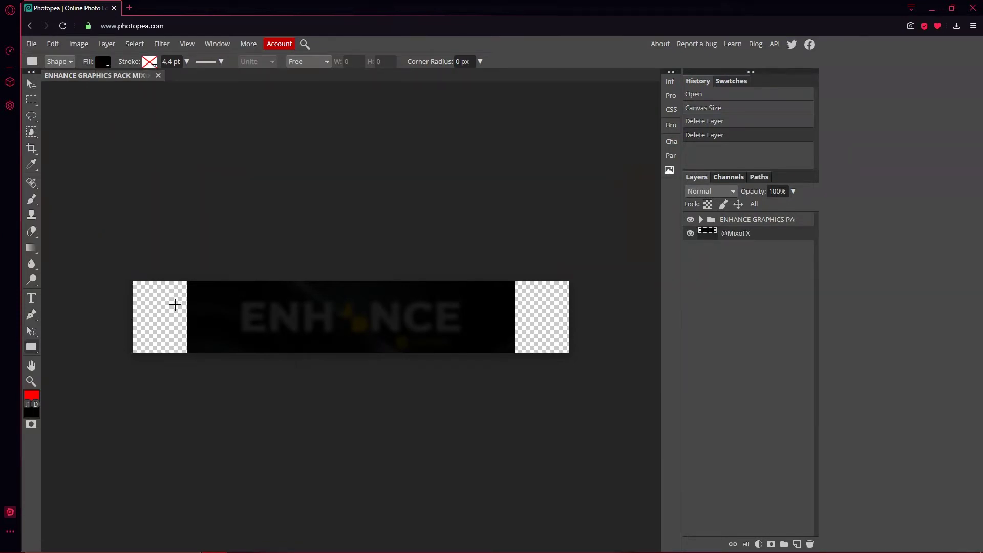
left_click_drag(119, 265, 591, 368)
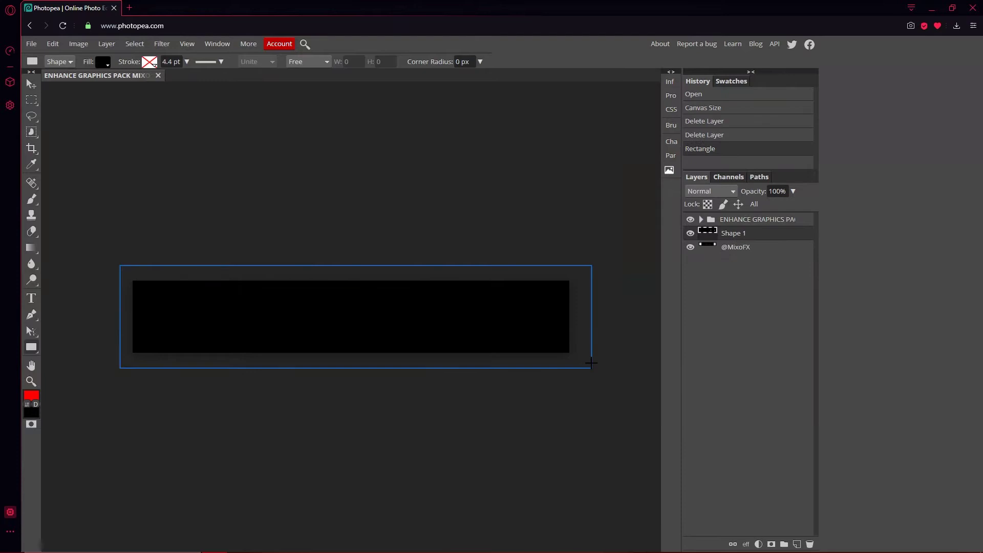
left_click(737, 248)
key("Delete")
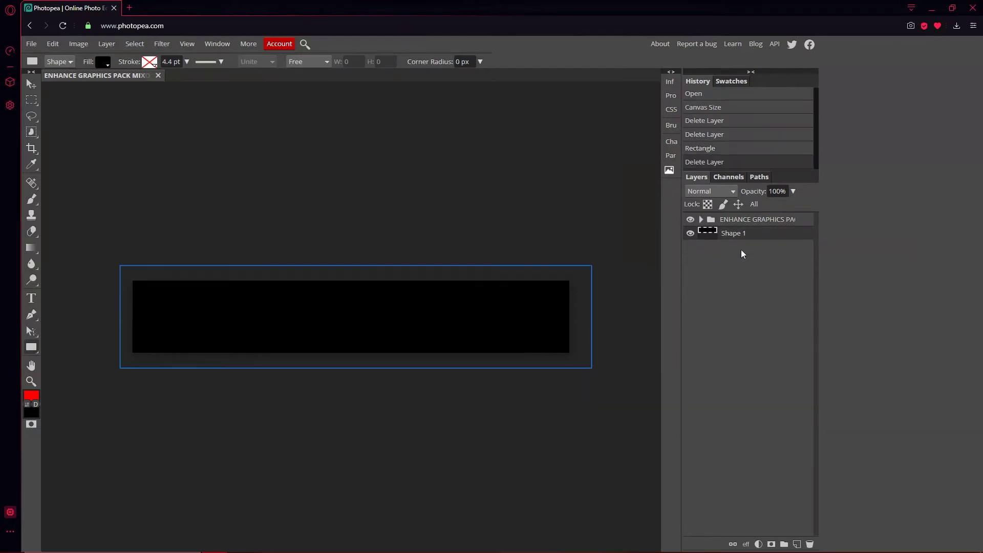
key("v")
left_click(314, 236)
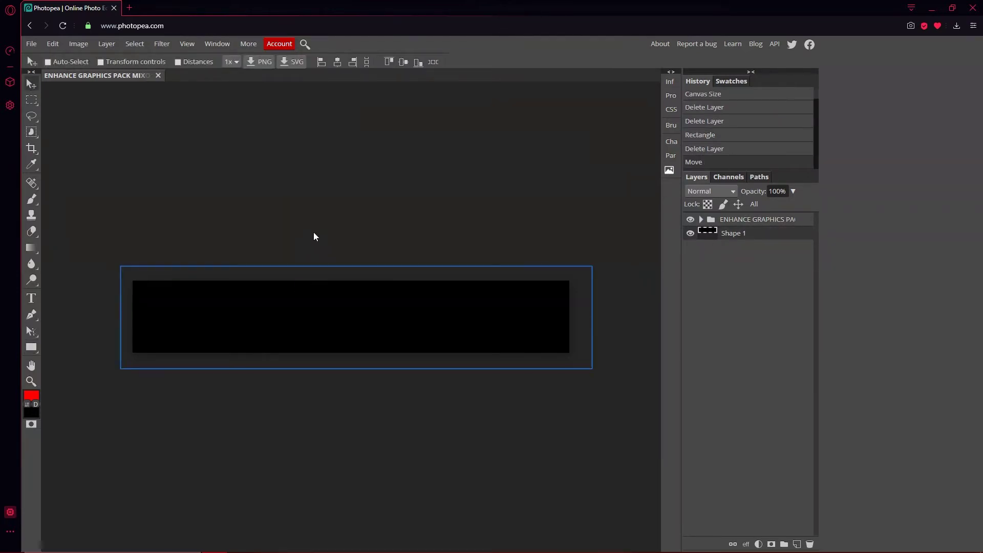
Expand the ENHANCE GRAPHICS PACK group and preview its Social Media Icons, Sponsor Icons and Twitch Panel Icons folders
left_click(701, 219)
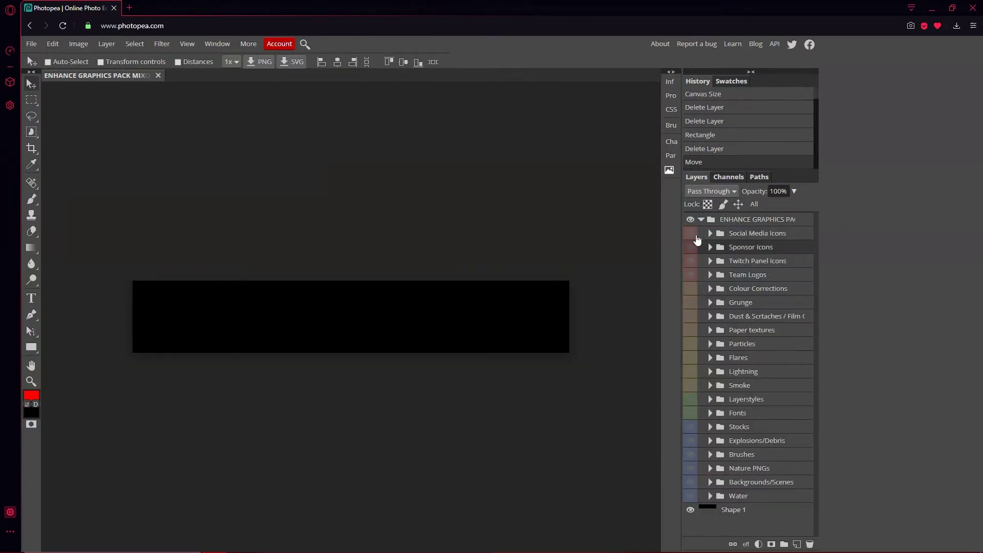
left_click(711, 234)
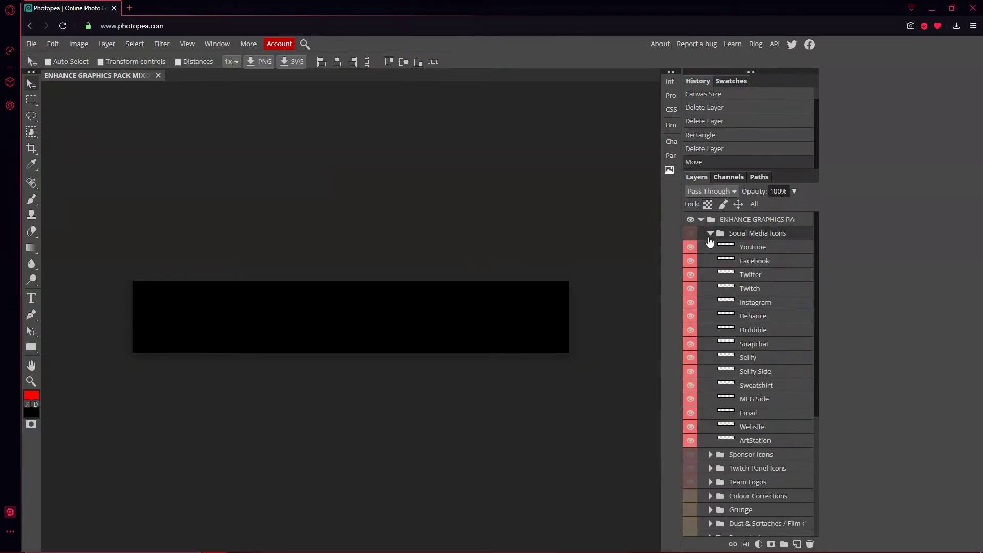
left_click(710, 234)
left_click(689, 248)
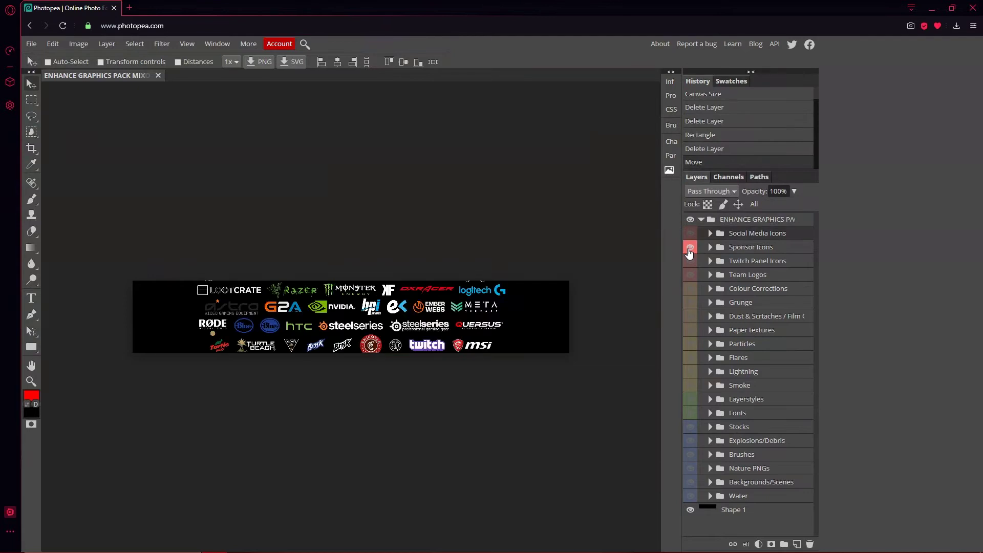
left_click(691, 247)
left_click(691, 245)
left_click(691, 248)
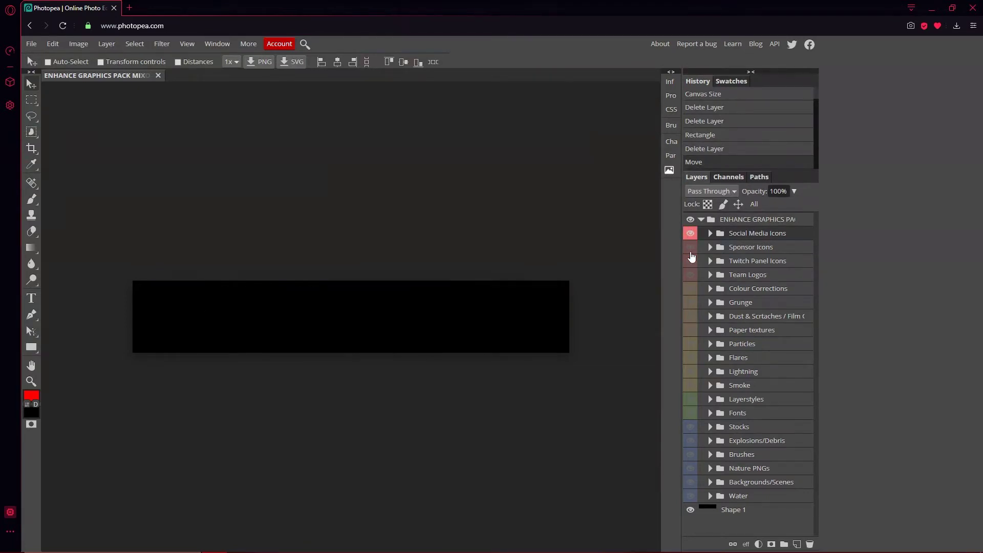
left_click(692, 261)
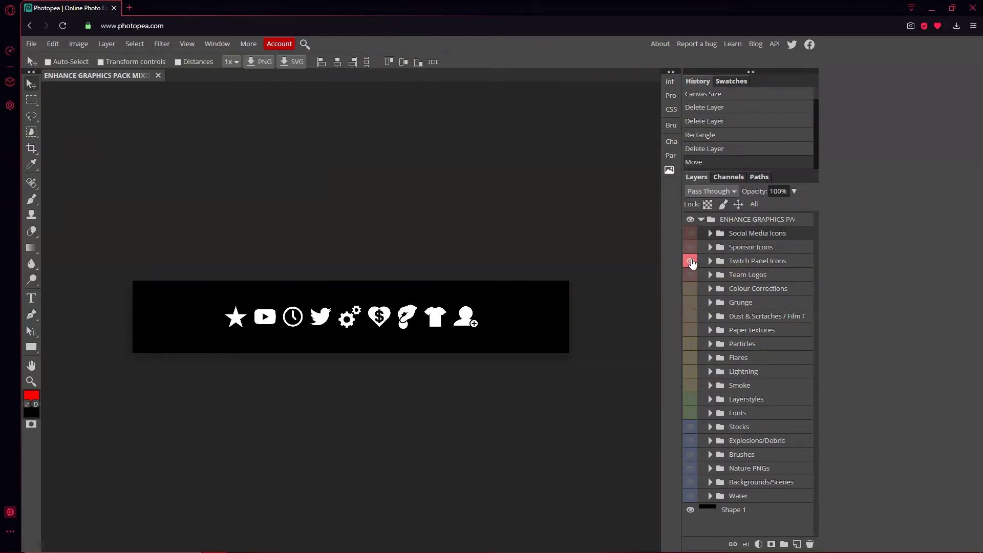
left_click(691, 262)
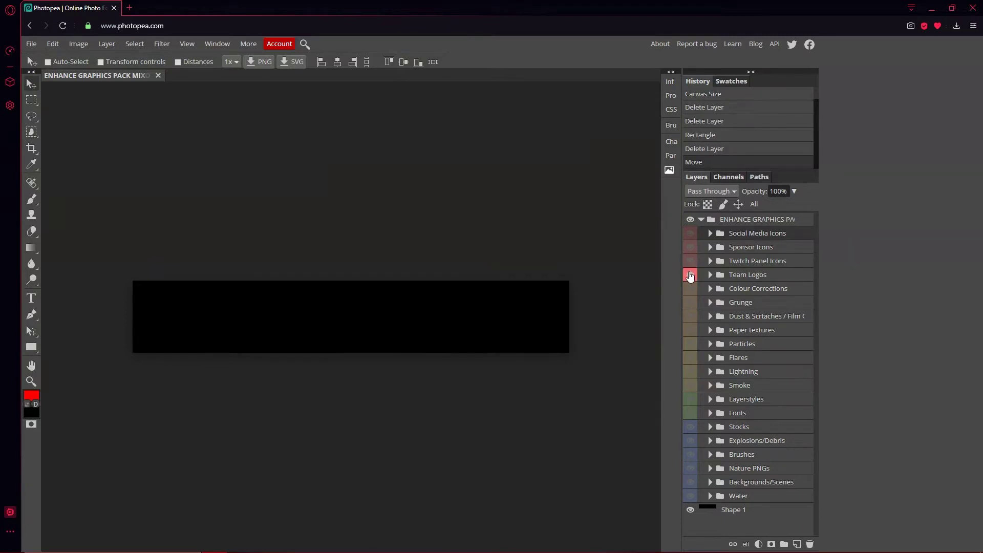
Look through the Team Logos, Colour Corrections and Grunge folders of the graphics pack
left_click(711, 275)
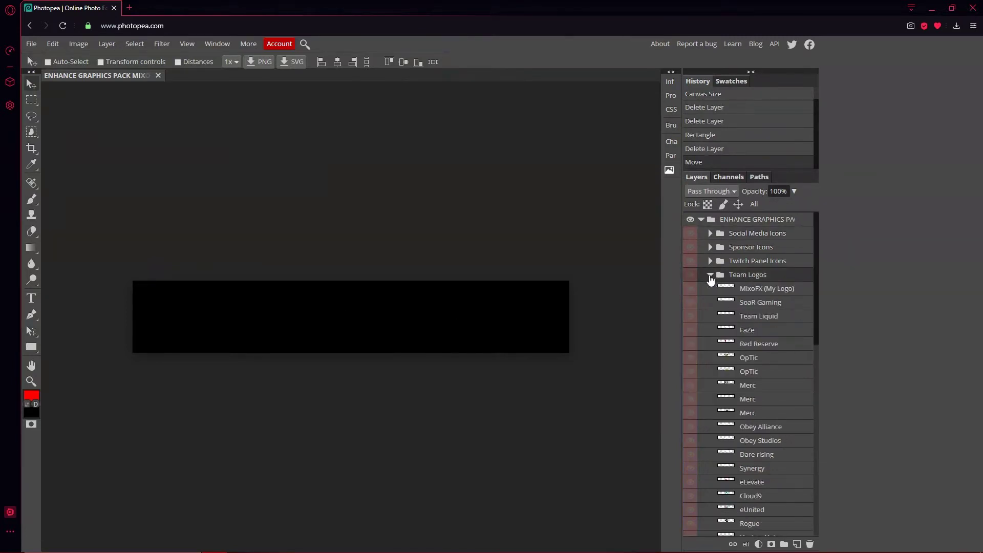
left_click(710, 276)
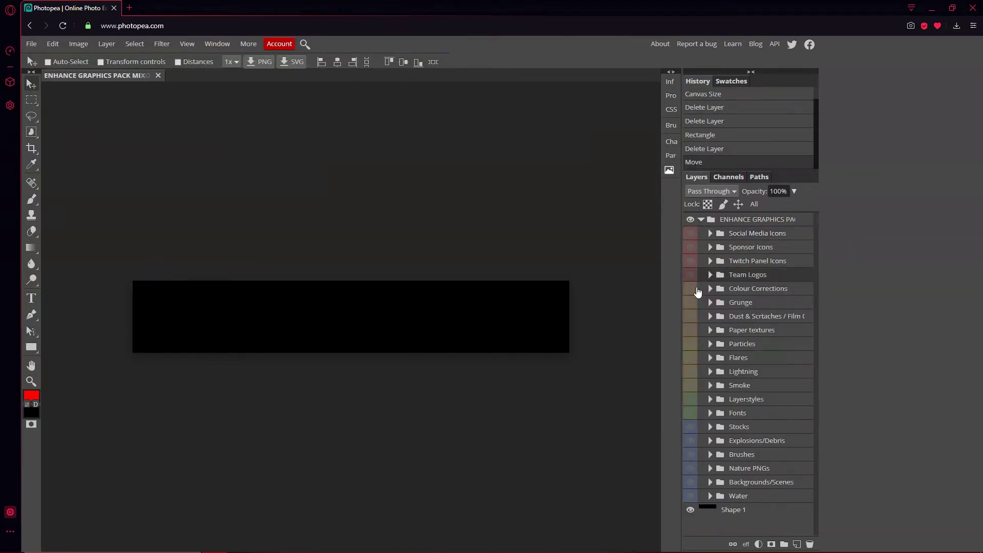
left_click(691, 289)
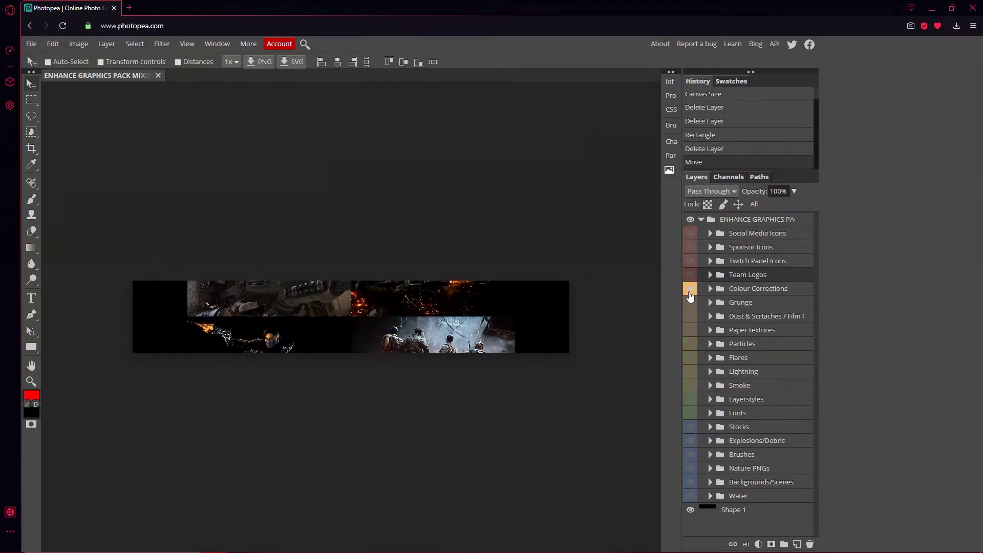
left_click(338, 368)
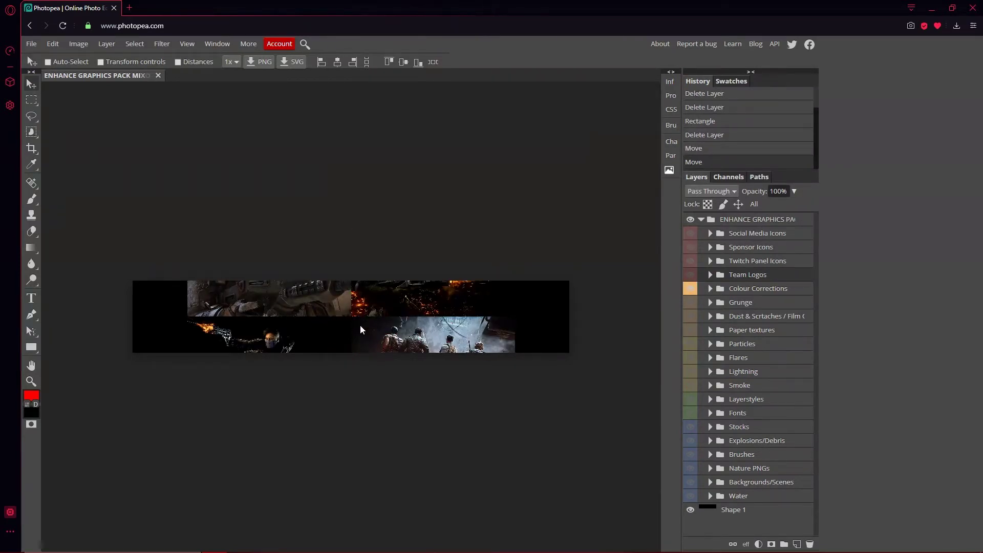
left_click(698, 291)
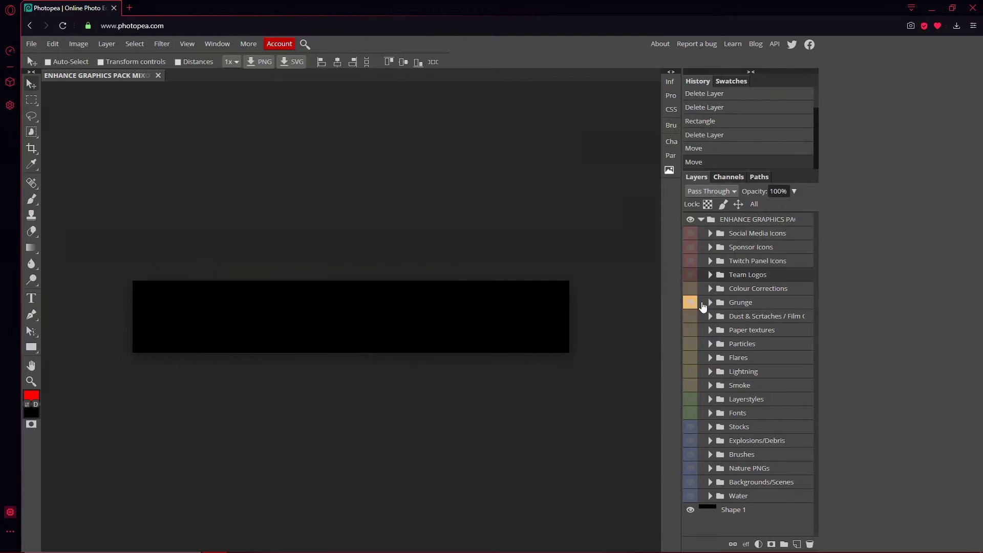
left_click(710, 303)
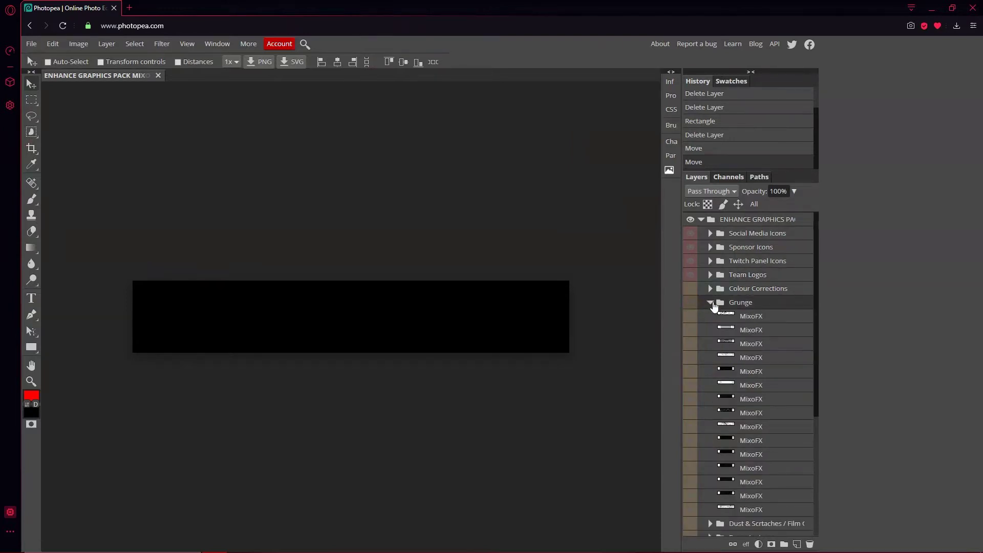
left_click(711, 303)
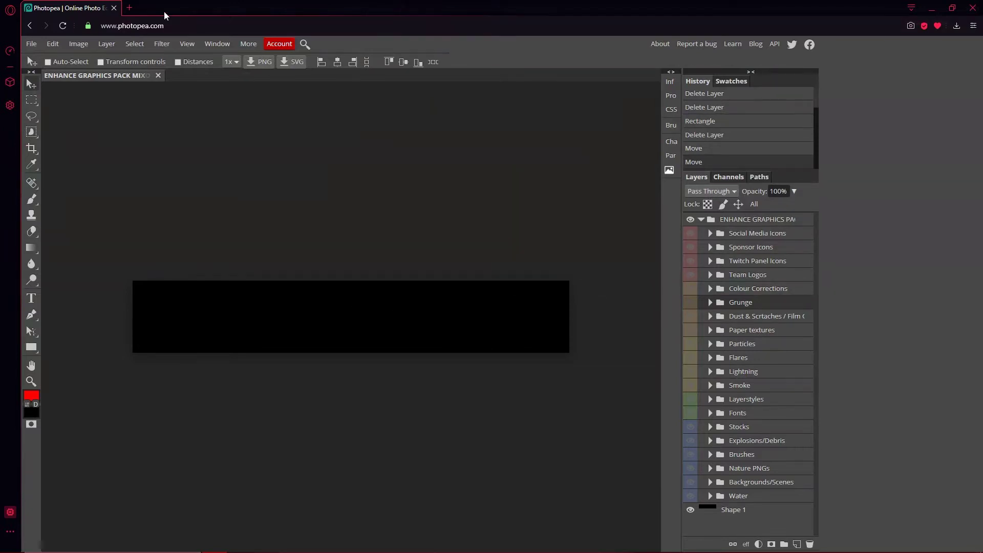
Search the web for "fortnite background" in a new browser tab and show the image results
left_click(134, 8)
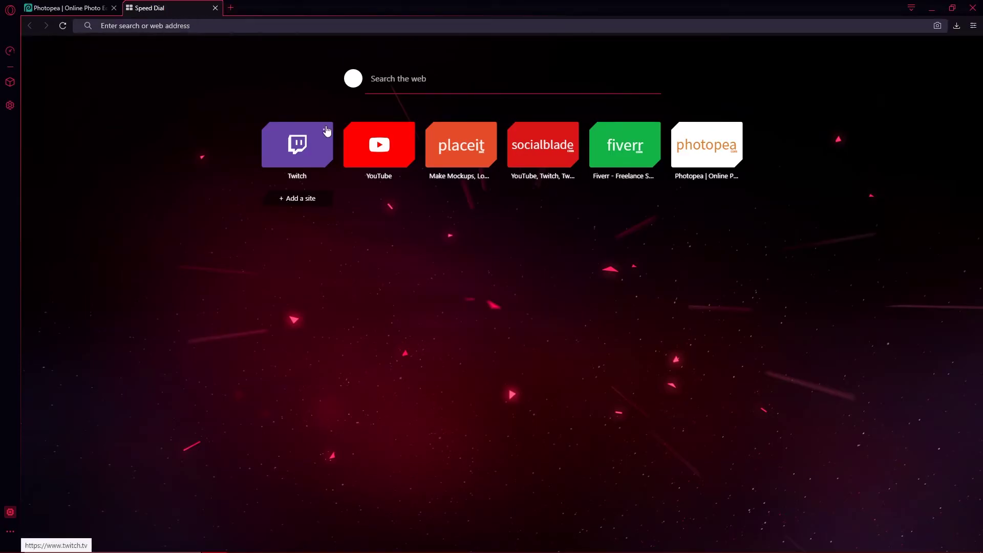
type("forti")
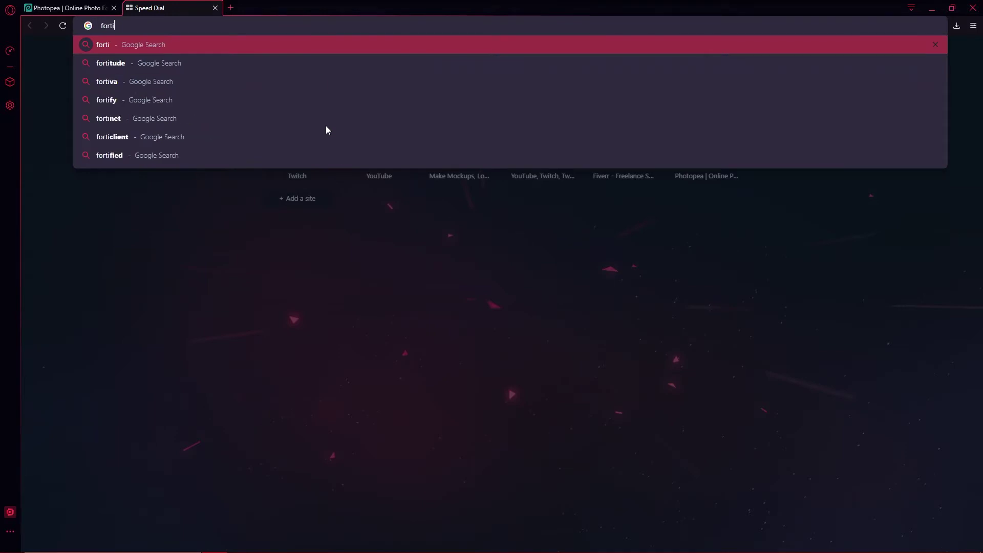
key("BackSpace")
type("nite b")
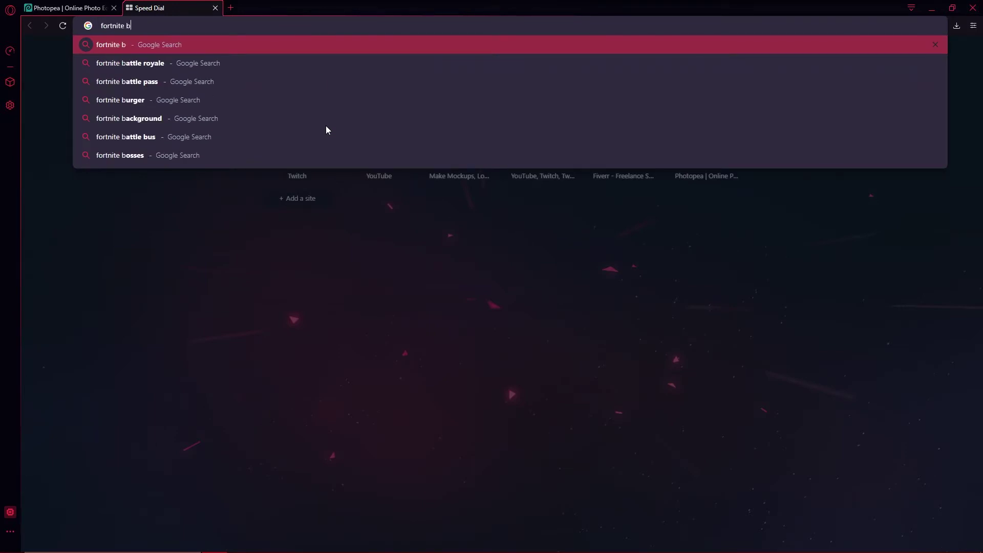
type("ackground")
key("Return")
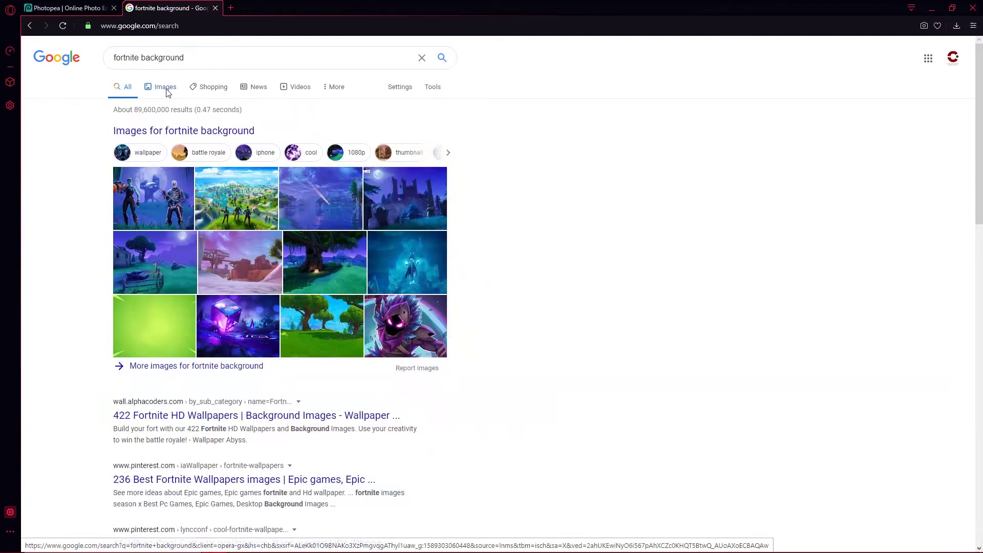
left_click(159, 86)
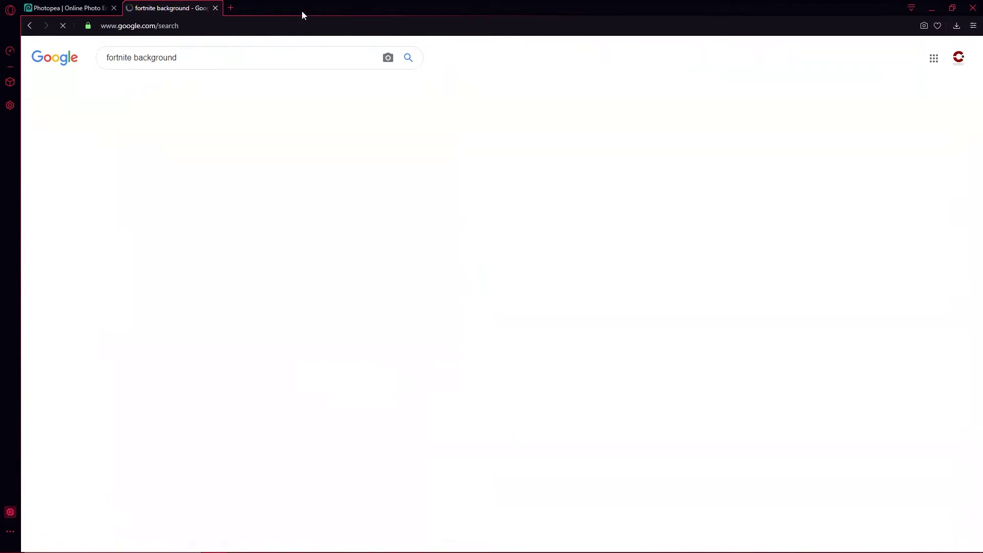
Open the preview of the purple cube image "Fortnite background 142" and copy the image
left_click(103, 184)
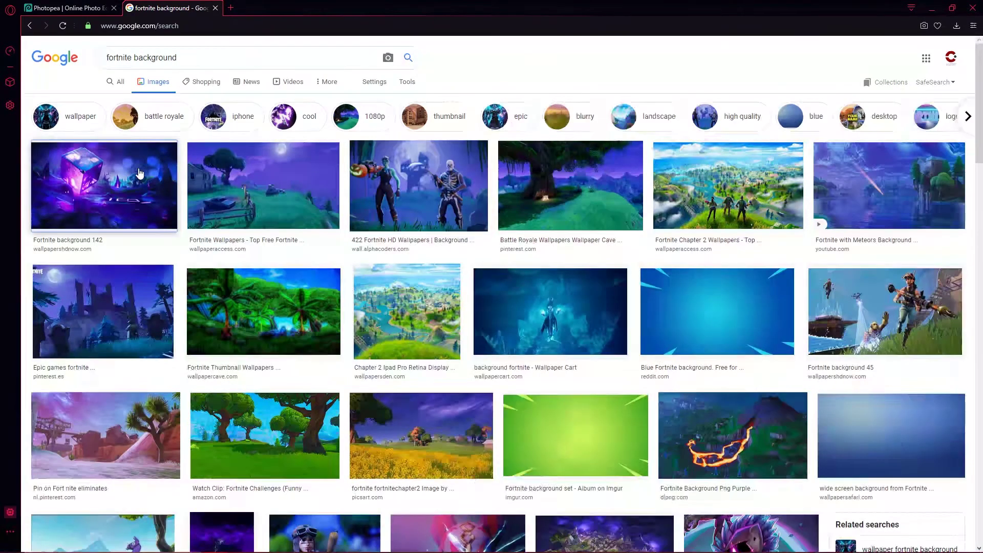
right_click(776, 143)
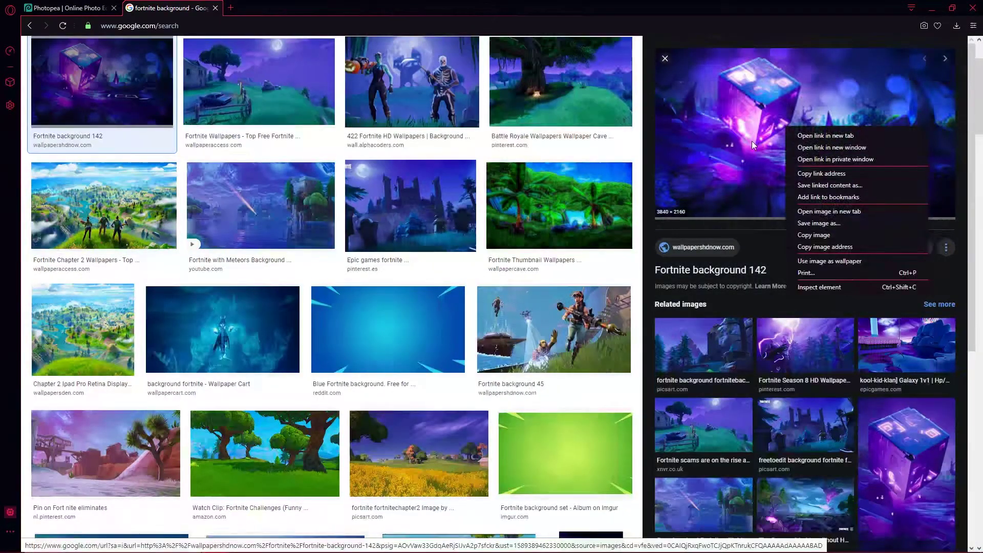
scroll(433, 175, "up", 3)
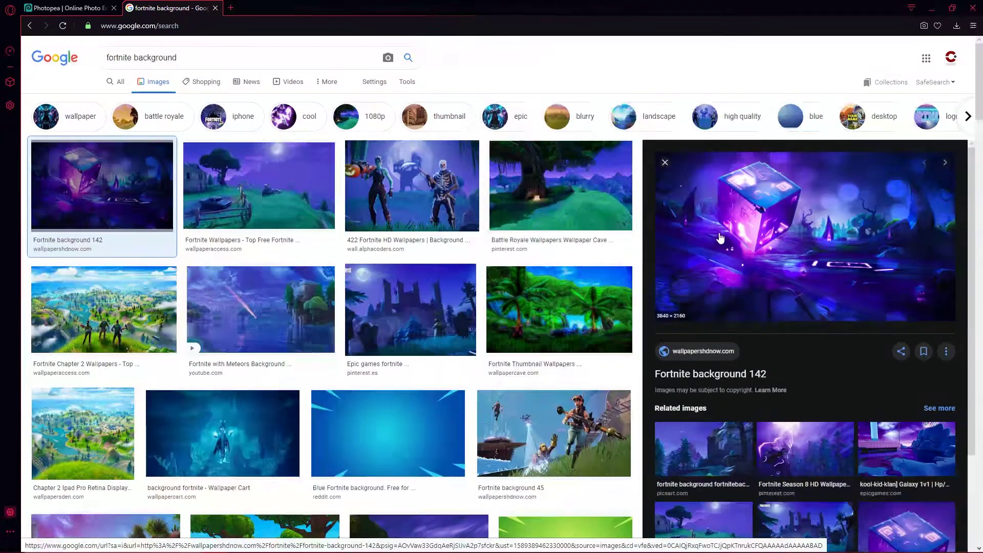
right_click(790, 237)
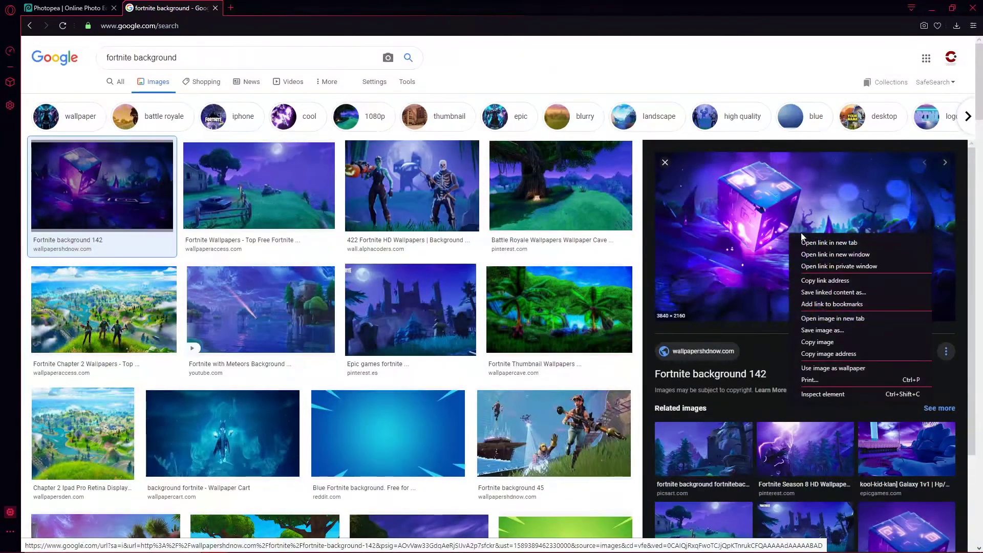
left_click(835, 345)
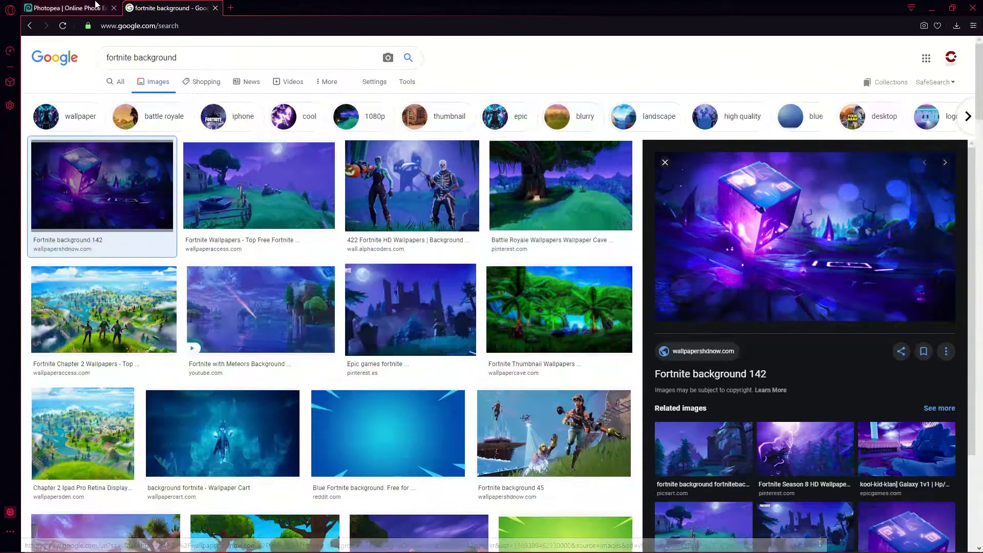
Switch to Photopea, paste the cube image with clipboard access allowed, and place it near the banner's left end
left_click(94, 5)
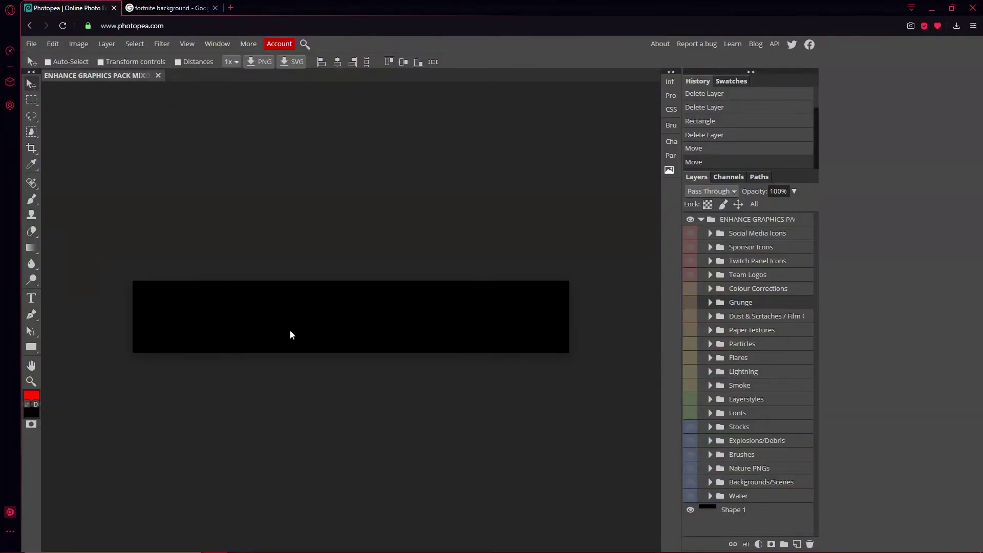
key("ctrl+v")
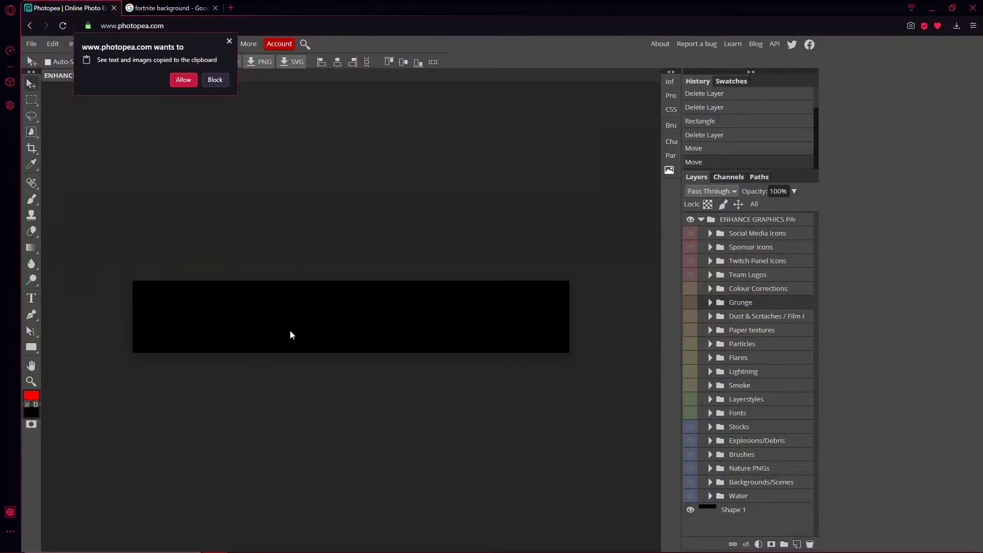
left_click(188, 80)
left_click_drag(188, 302, 220, 314)
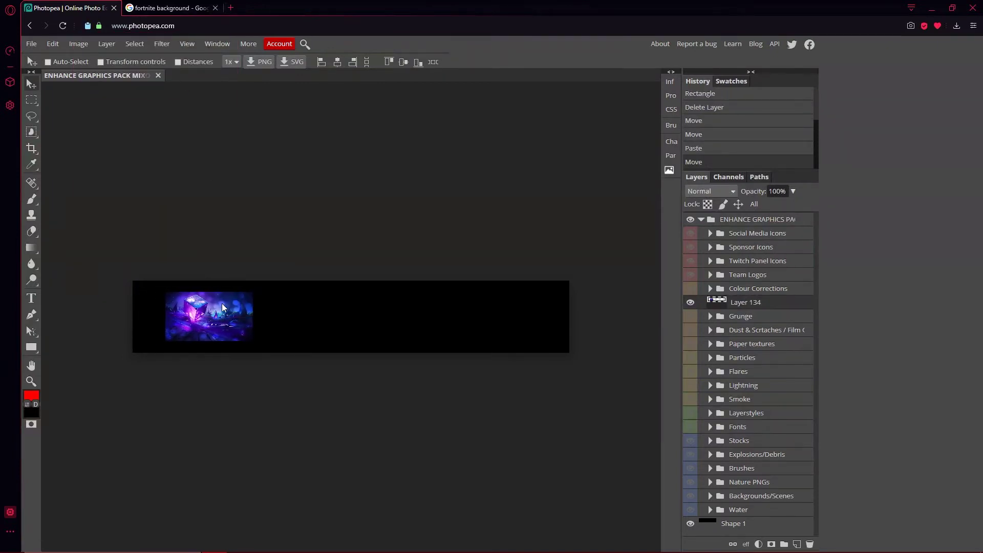
Enlarge the pasted cube image to about 568 % width and 438 % height with Free Transform, then delete its layer
left_click(53, 43)
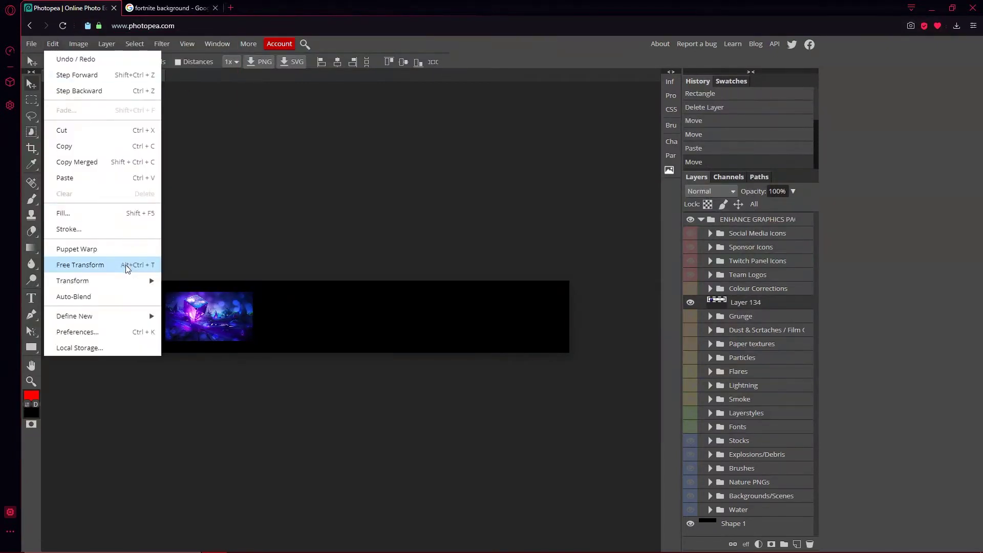
left_click(125, 262)
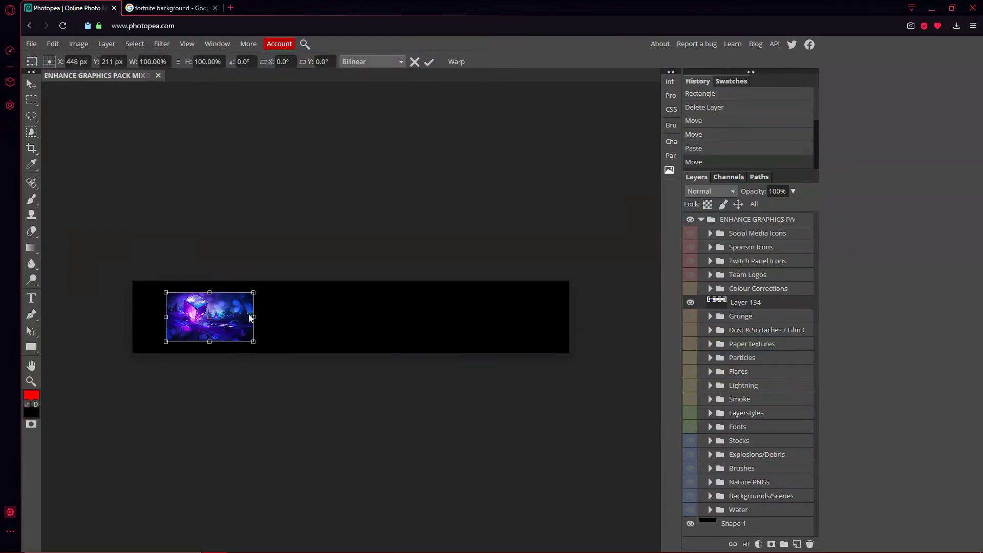
left_click_drag(257, 295, 621, 166)
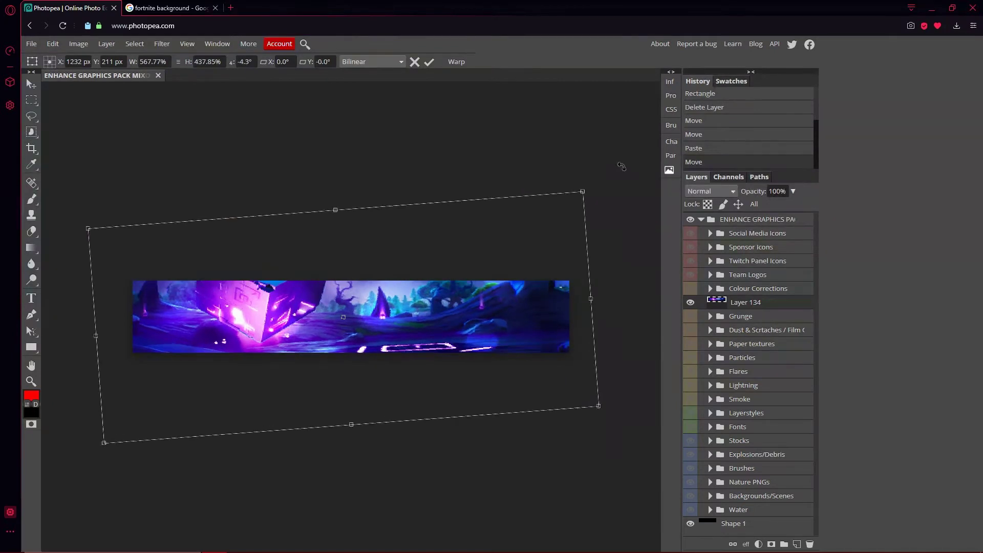
left_click(430, 62)
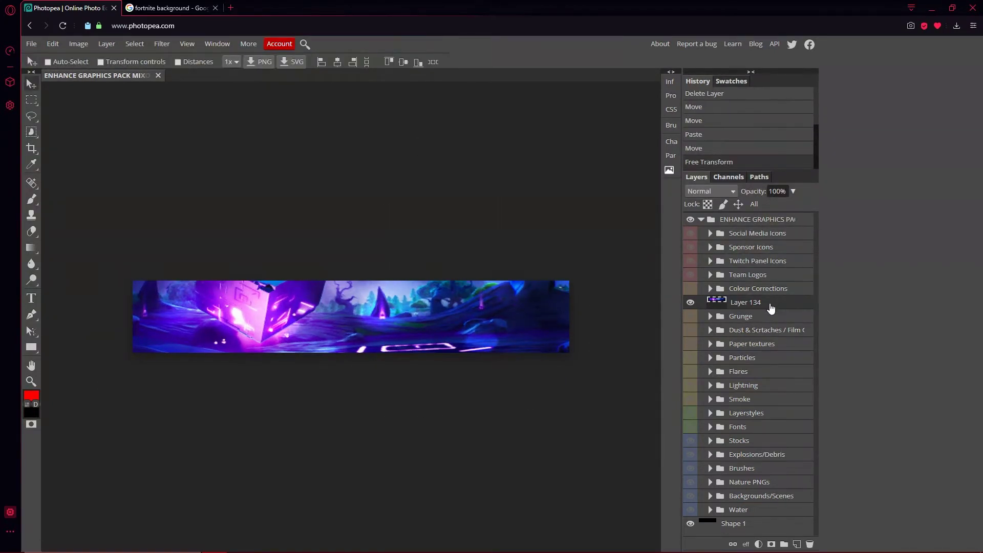
key("Delete")
Return to the image results, open the cube image in its own browser tab to check its size, and close that tab
left_click(169, 7)
right_click(703, 225)
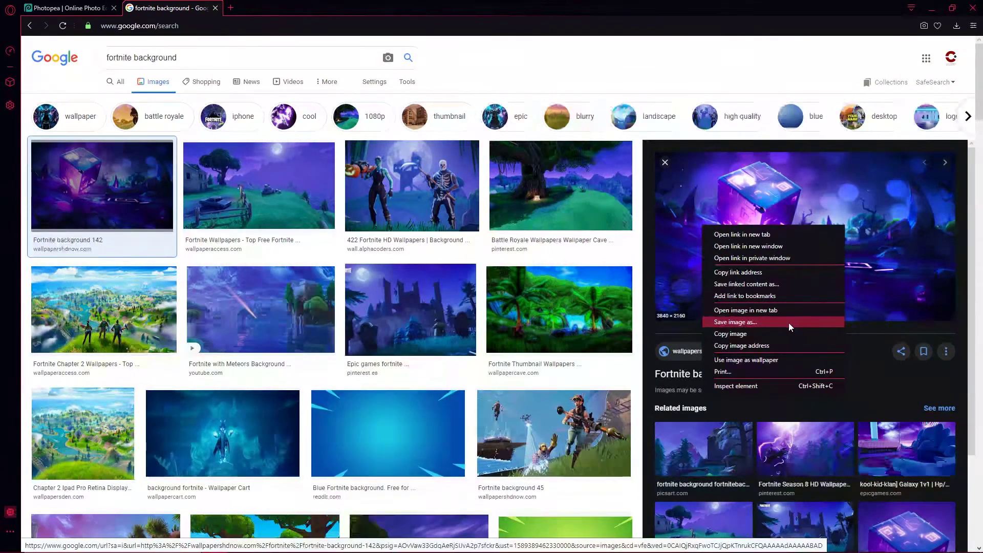
left_click(779, 311)
left_click(312, 4)
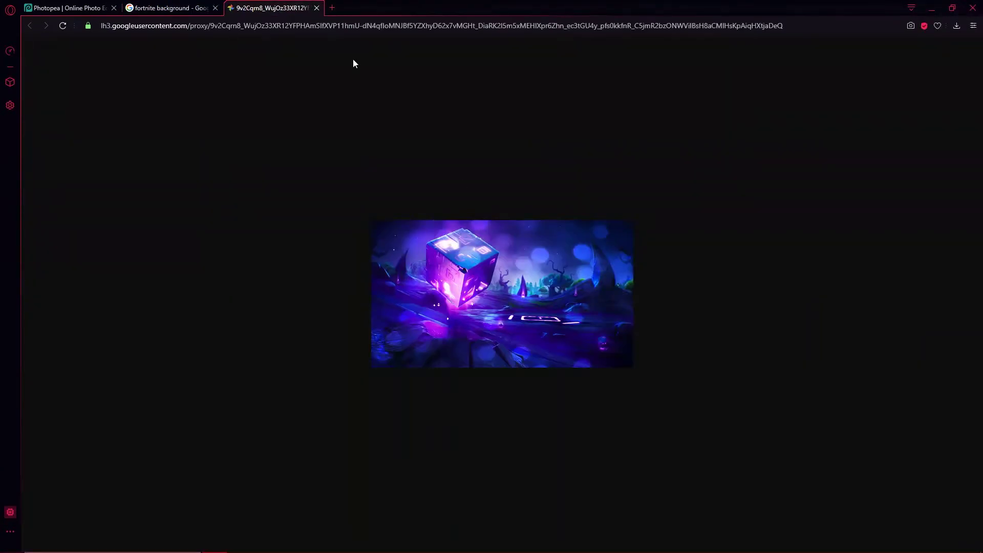
left_click(318, 9)
Find the Fortnite Season Lobby Background image from ArtStation among the image results and copy it
scroll(869, 318, "down", 3)
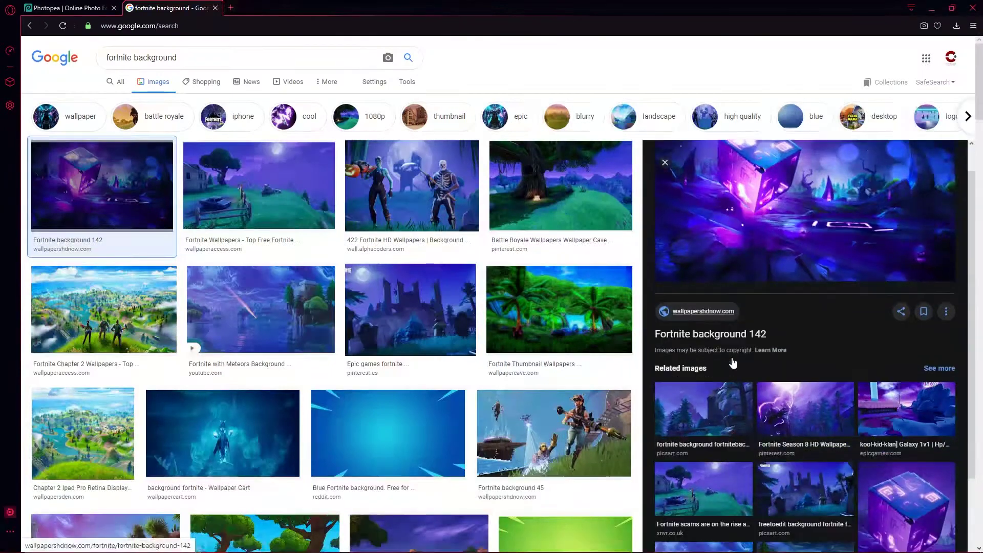
scroll(869, 319, "down", 3)
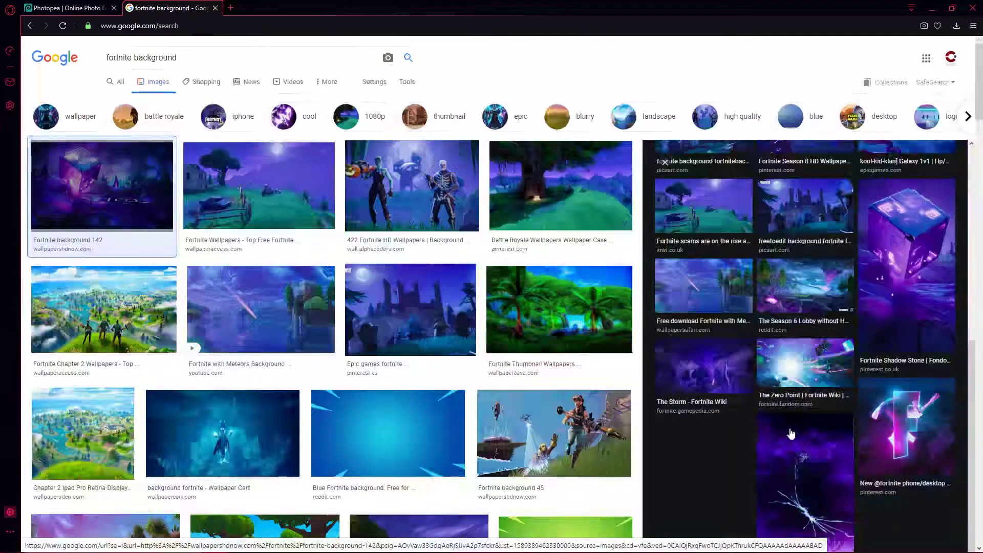
scroll(379, 345, "down", 3)
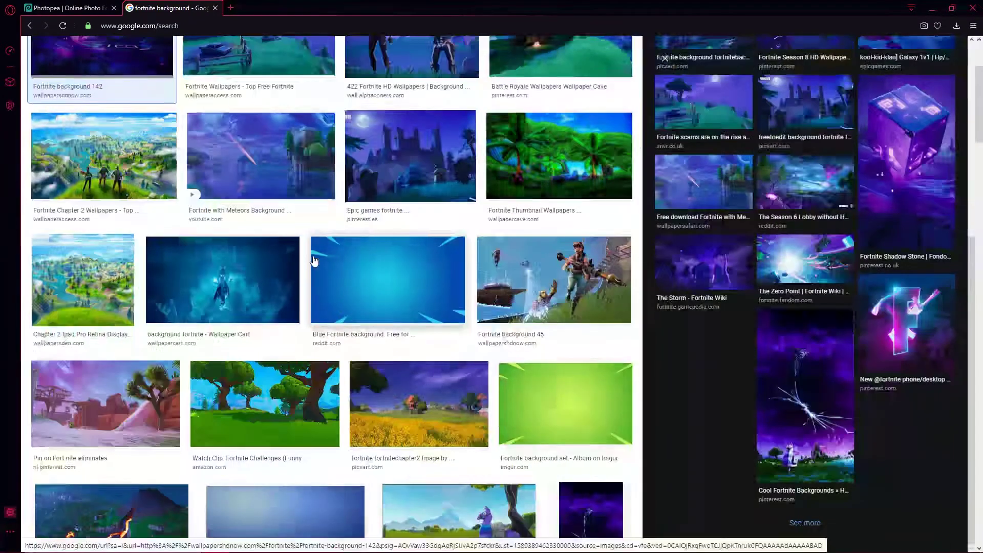
scroll(287, 262, "down", 4)
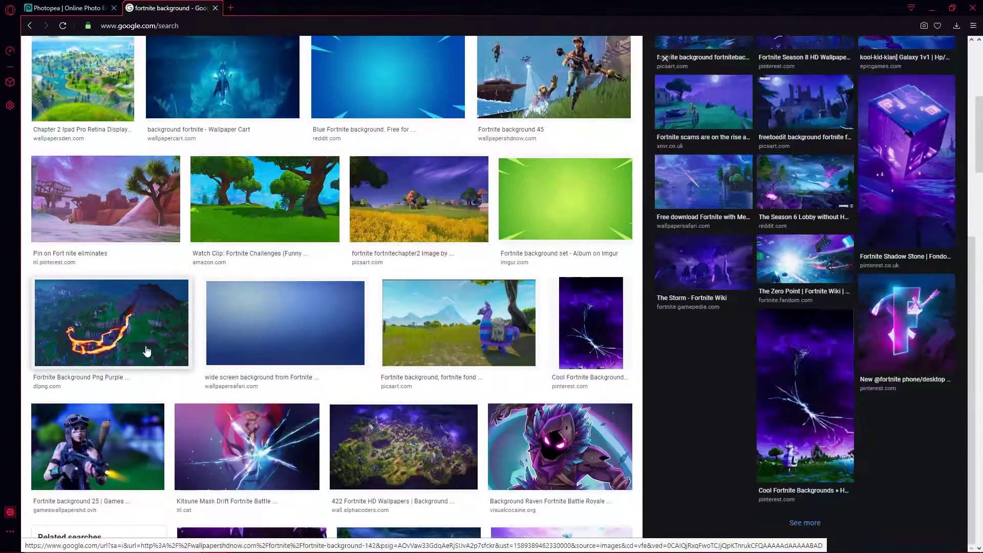
scroll(448, 228, "down", 5)
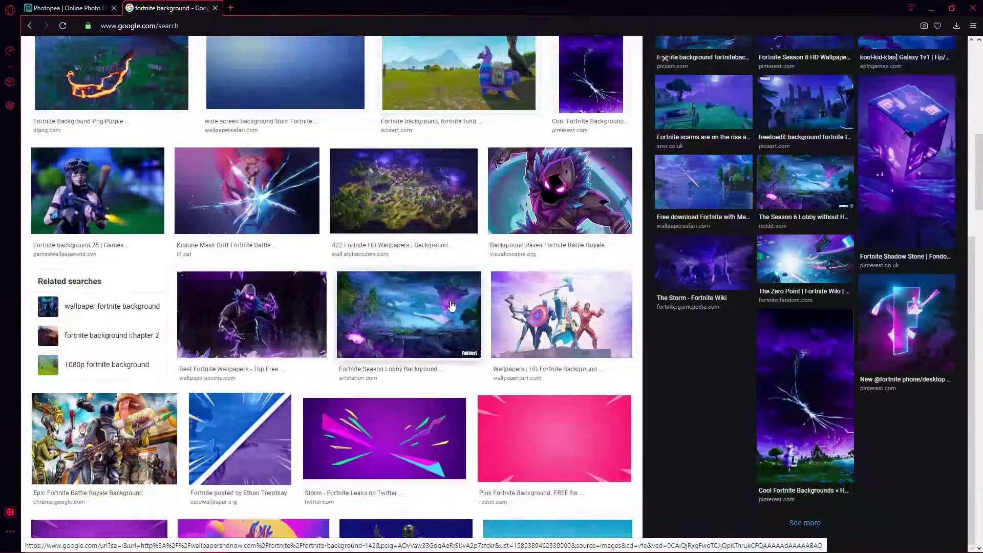
left_click(431, 322)
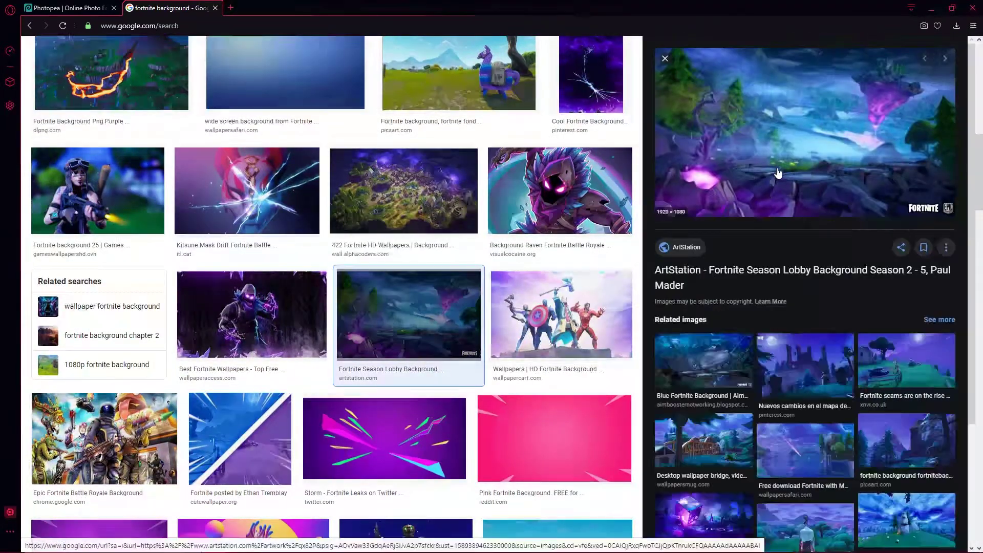
right_click(832, 157)
left_click(824, 244)
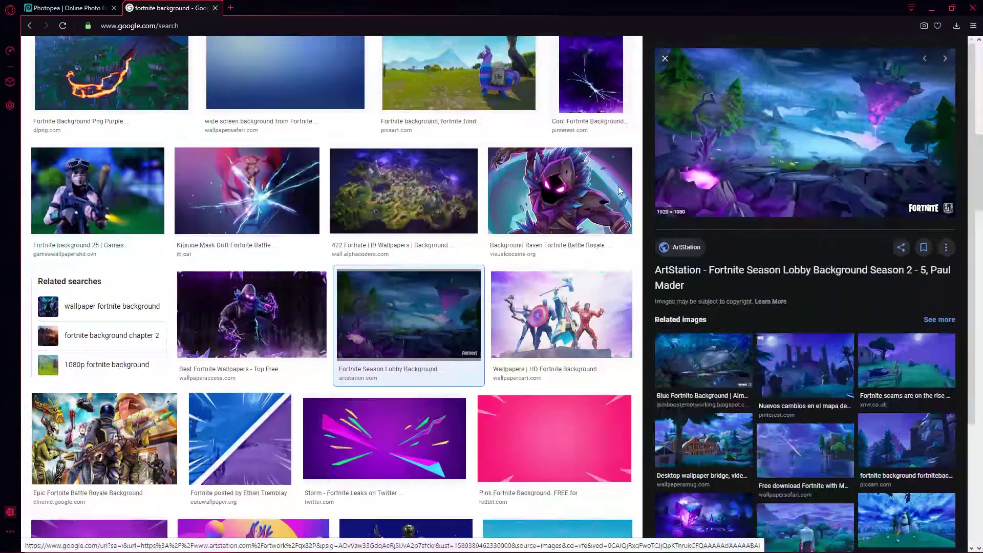
Switch to Photopea, paste the lobby background, and move it to show the scene's middle part, starting at the banner's left edge
left_click(97, 8)
key("ctrl+v")
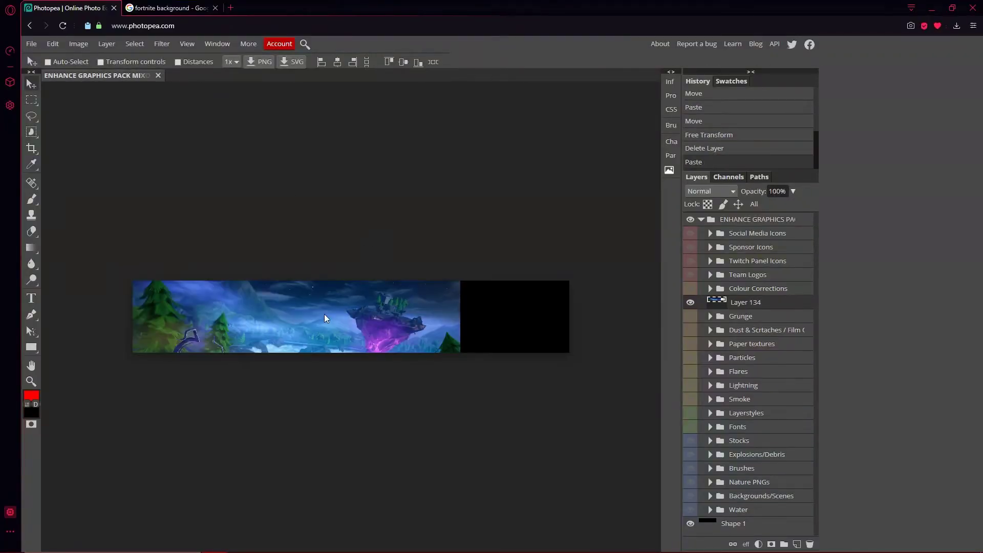
left_click_drag(315, 235, 265, 223)
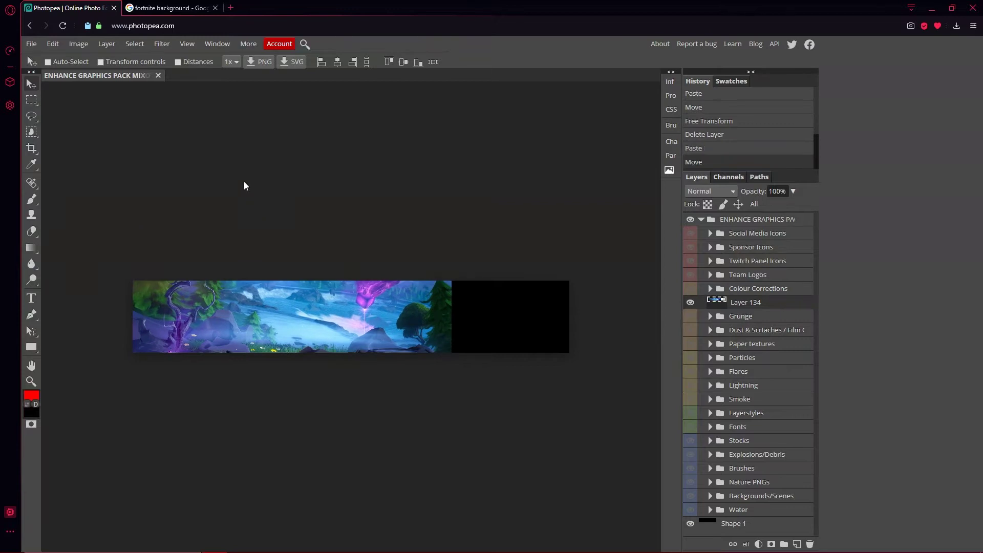
Scale the lobby background to about 137 % width and 114 % height with Free Transform, then shift it up within the banner
left_click(53, 44)
left_click(77, 263)
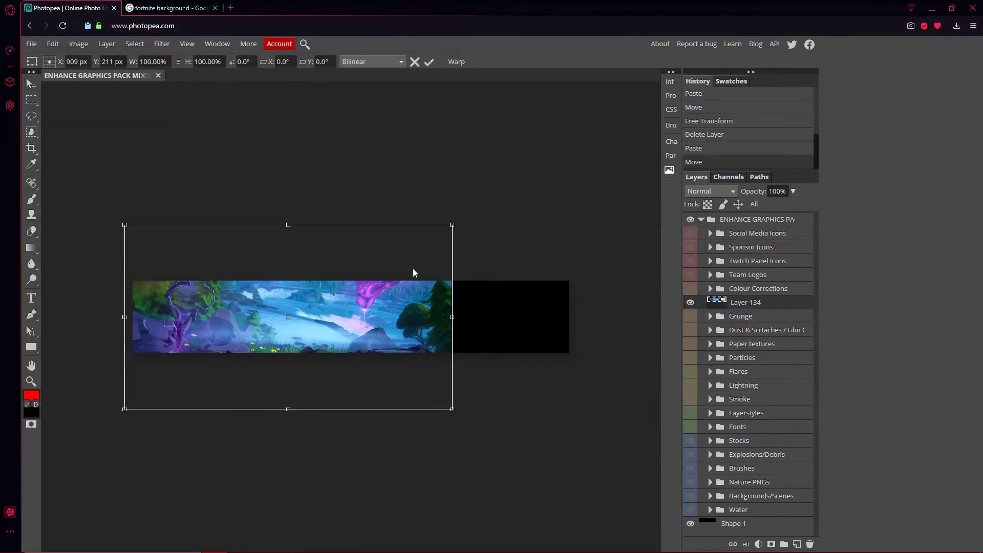
left_click_drag(451, 224, 533, 259)
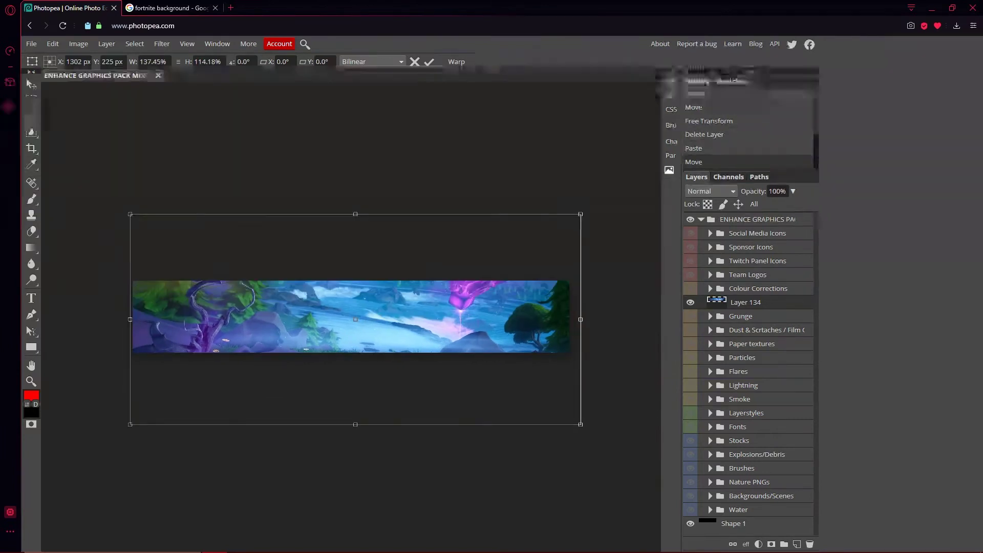
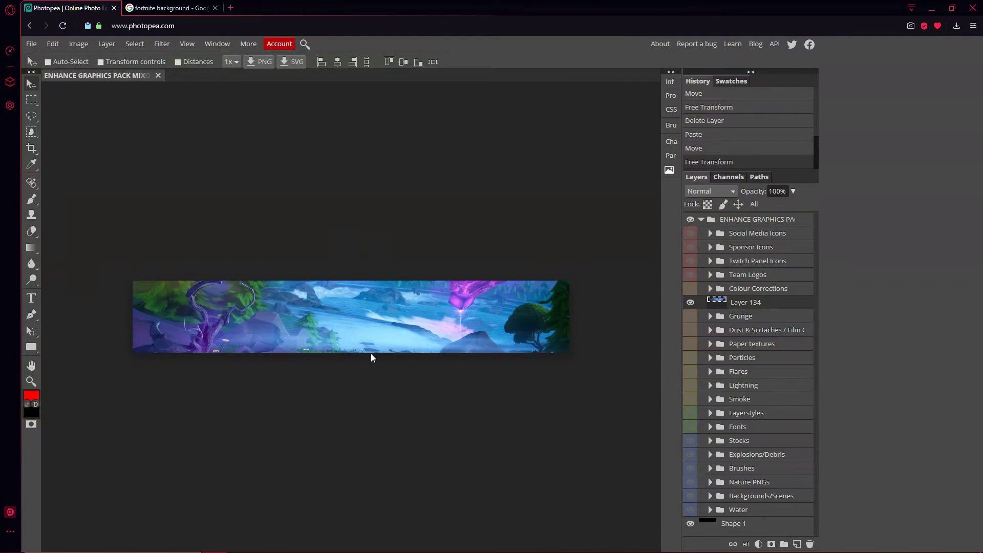
left_click_drag(346, 326, 348, 305)
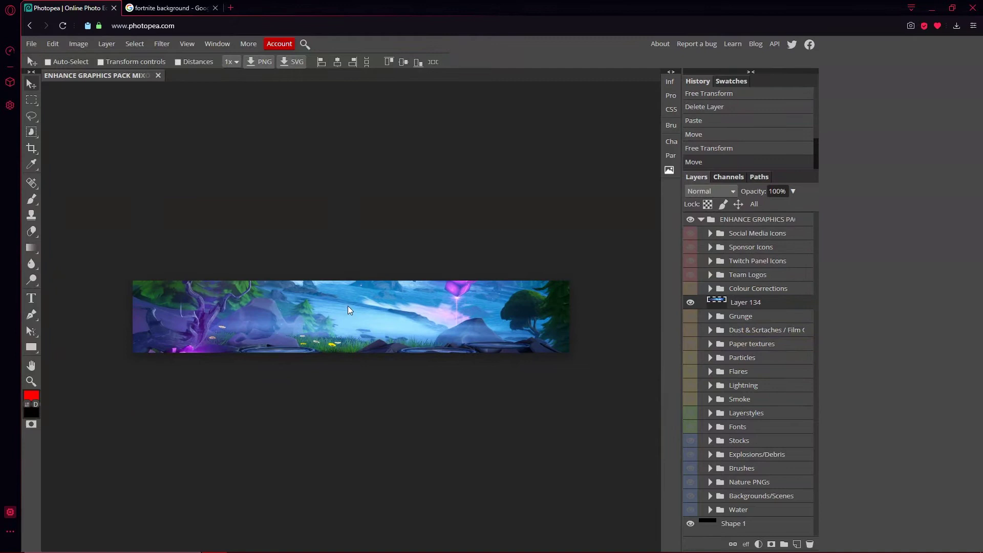
Search Google Images for "fortnite character png" and open the preview of the black Fortnite Knight Character image
left_click(190, 8)
scroll(216, 60, "up", 5)
double_click(159, 58)
key("BackSpace")
type("character png")
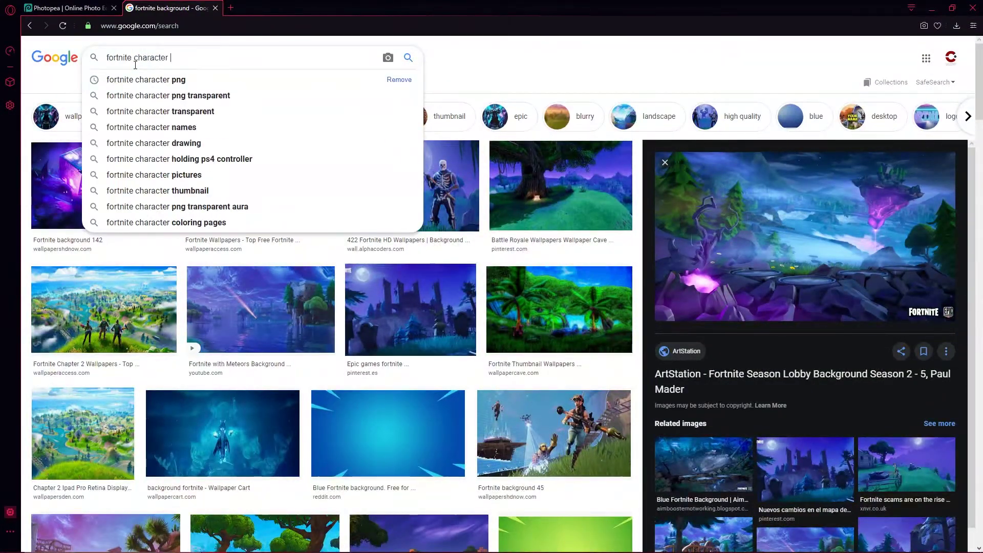
key("Return")
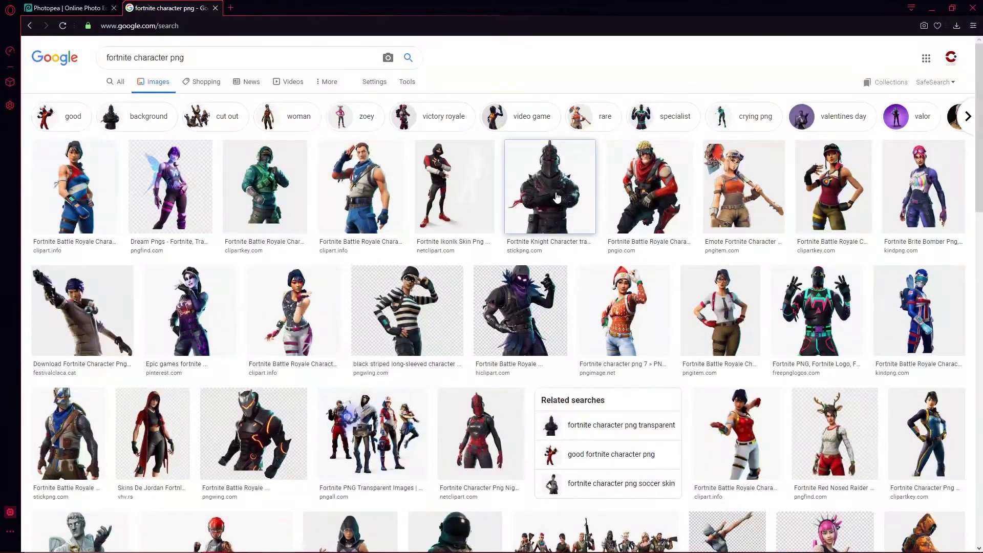
left_click(586, 194)
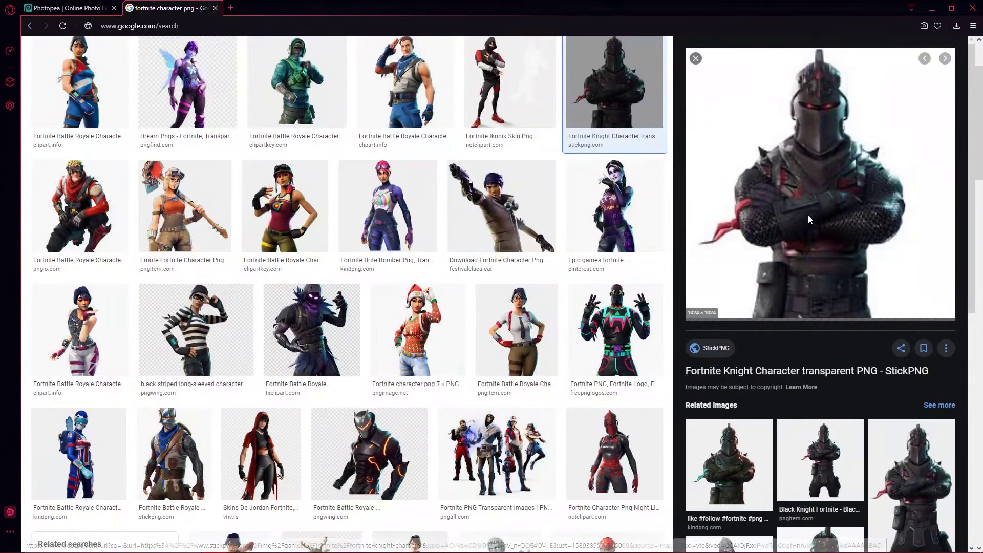
Copy the Fortnite knight image, switch to Photopea, paste it into the banner, and move it over the scene's left part
right_click(802, 199)
left_click(846, 306)
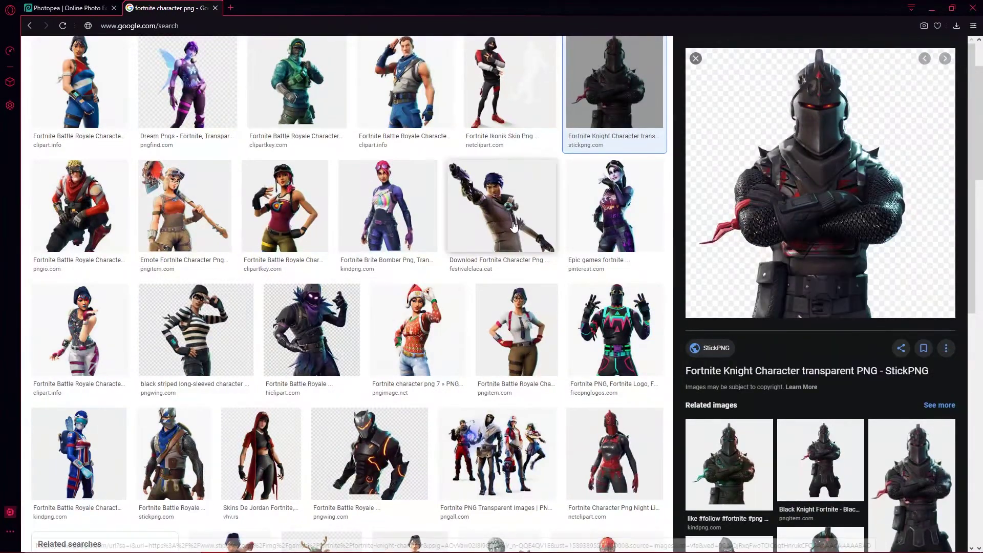
left_click(67, 8)
key("ctrl+v")
left_click_drag(229, 319, 277, 267)
mouse_move(271, 302)
left_mouse_down()
mouse_move(285, 293)
mouse_move(268, 295)
left_mouse_up()
left_click(54, 44)
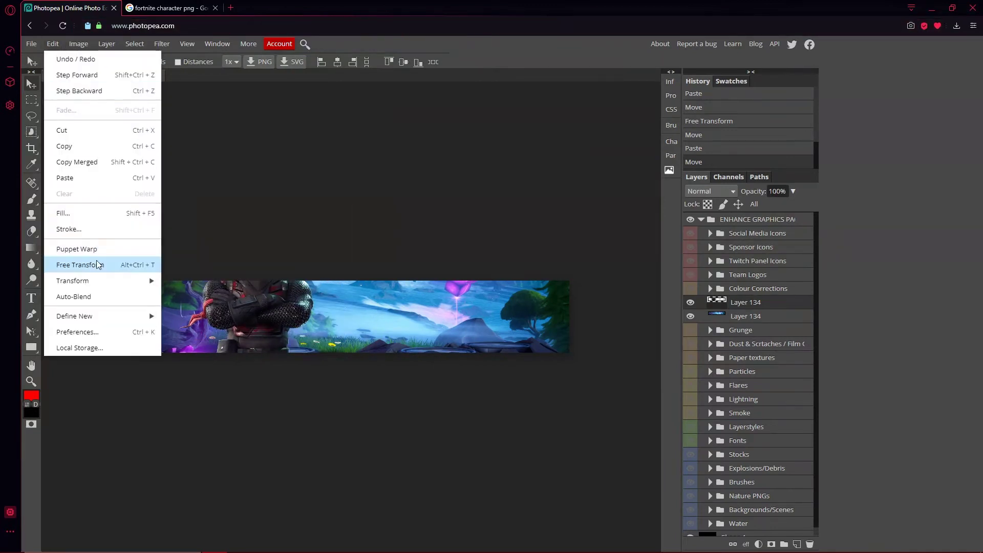
left_click(77, 265)
left_click_drag(348, 202, 279, 266)
left_click_drag(256, 317, 319, 264)
key("Return")
Scale the knight to about 64 % with Free Transform and place it in the banner's left part, from helmet to crossed arms
left_click_drag(261, 302, 263, 354)
key("z")
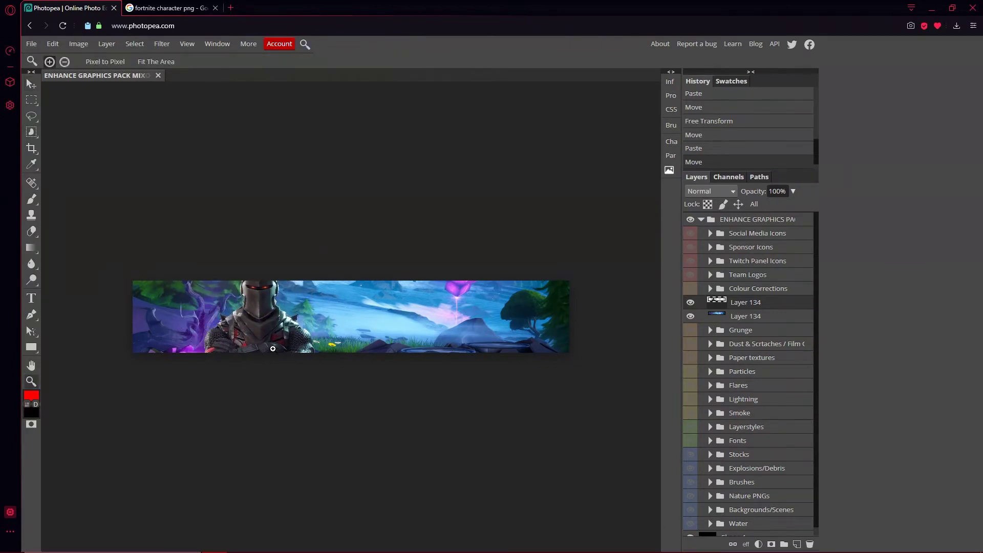
left_click(343, 334)
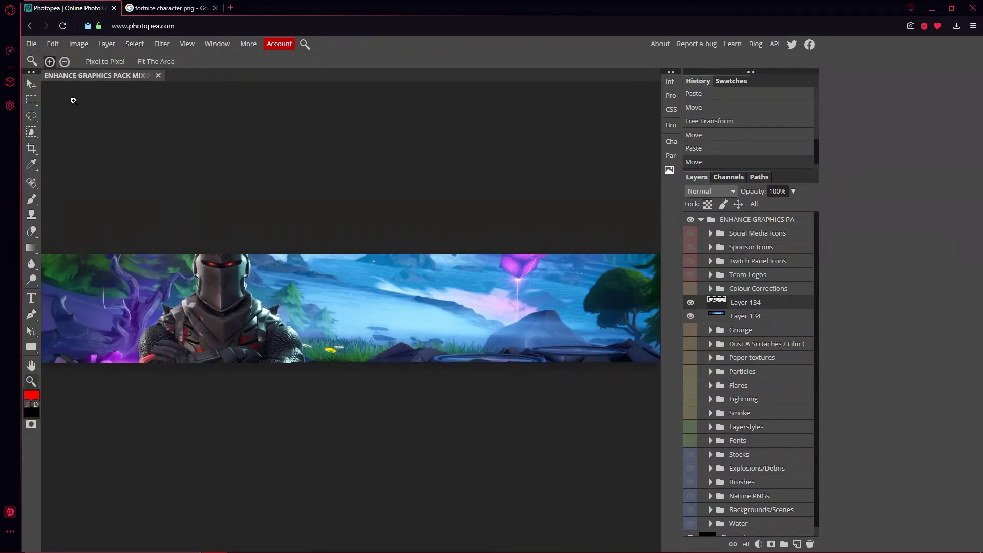
left_click(52, 44)
left_click(98, 263)
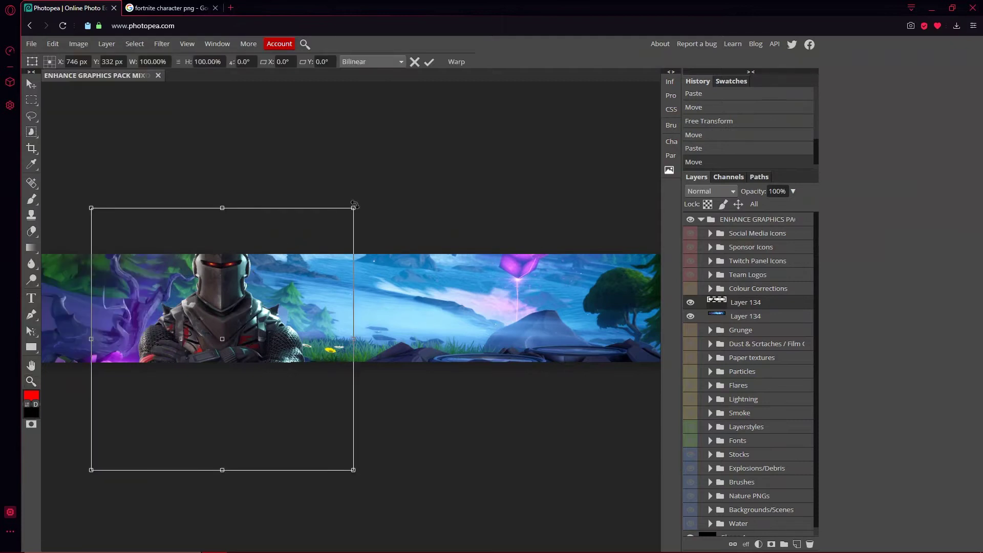
left_click_drag(354, 208, 258, 304)
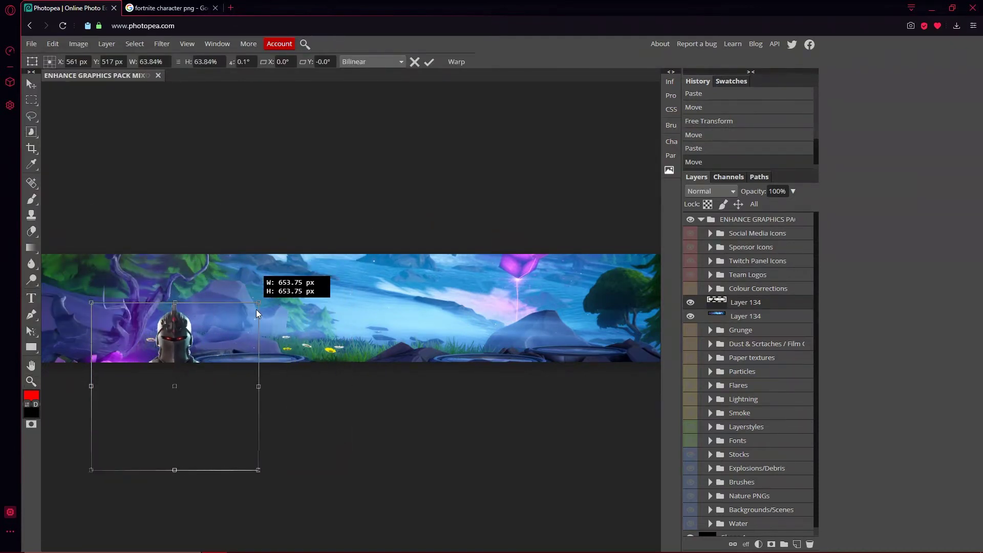
left_click_drag(219, 360, 269, 291)
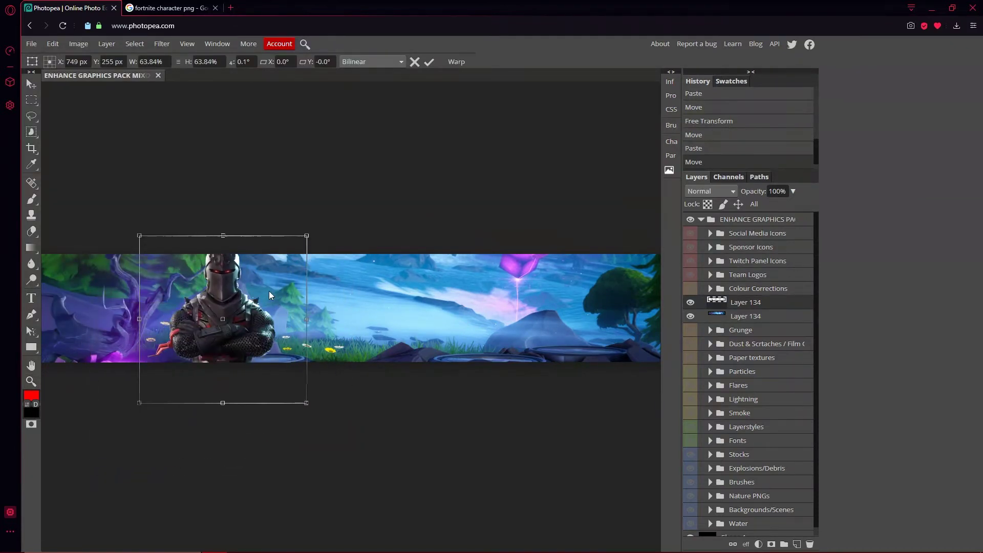
left_click(429, 61)
key("ctrl+minus")
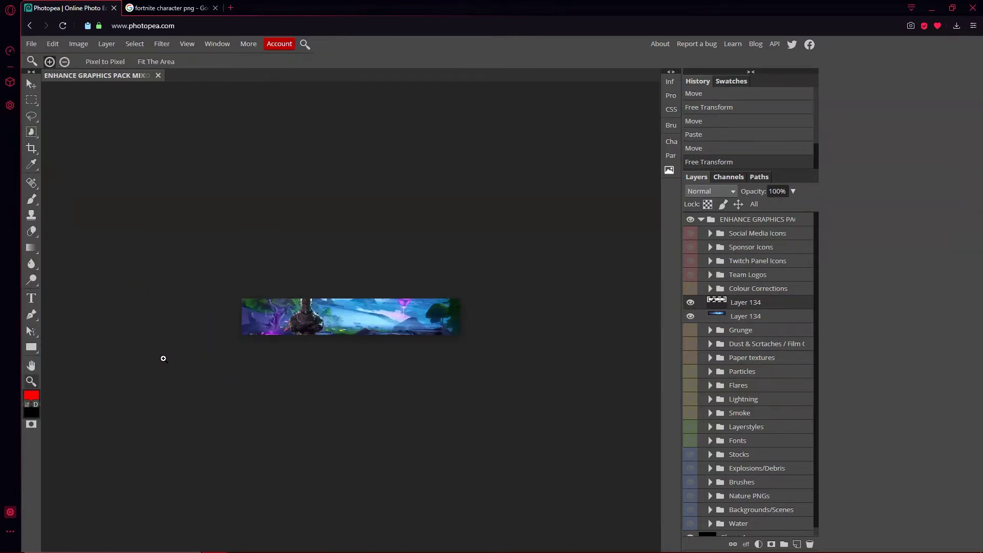
key("ctrl+plus")
key("ctrl+plus")
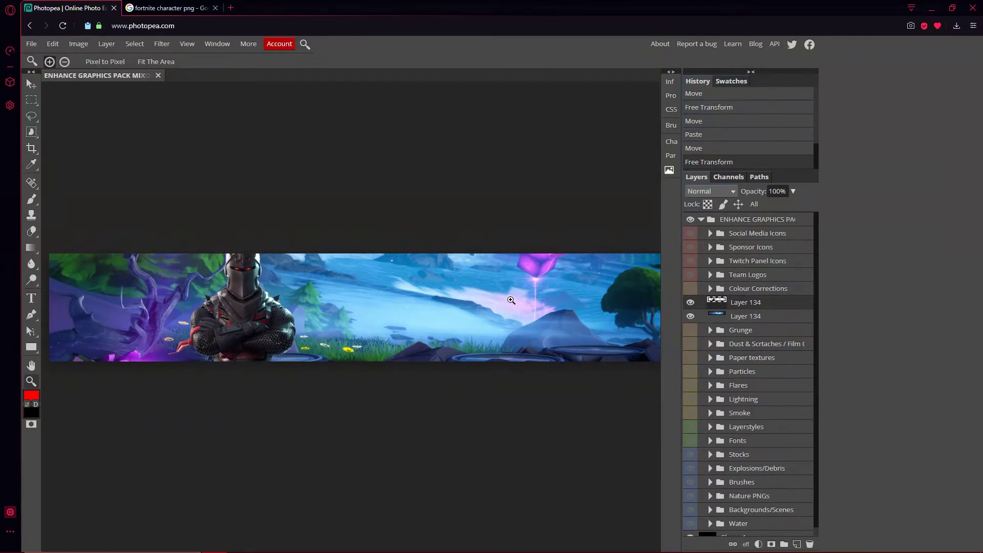
Apply a Gaussian Blur with a radius of about 2.2 px to the lobby background layer
left_click(786, 318)
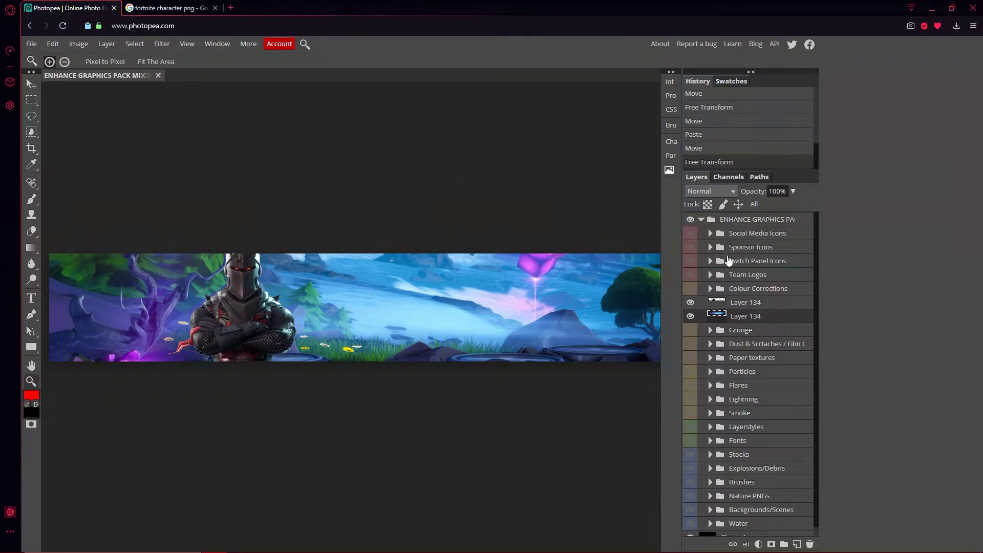
left_click(164, 46)
mouse_move(200, 146)
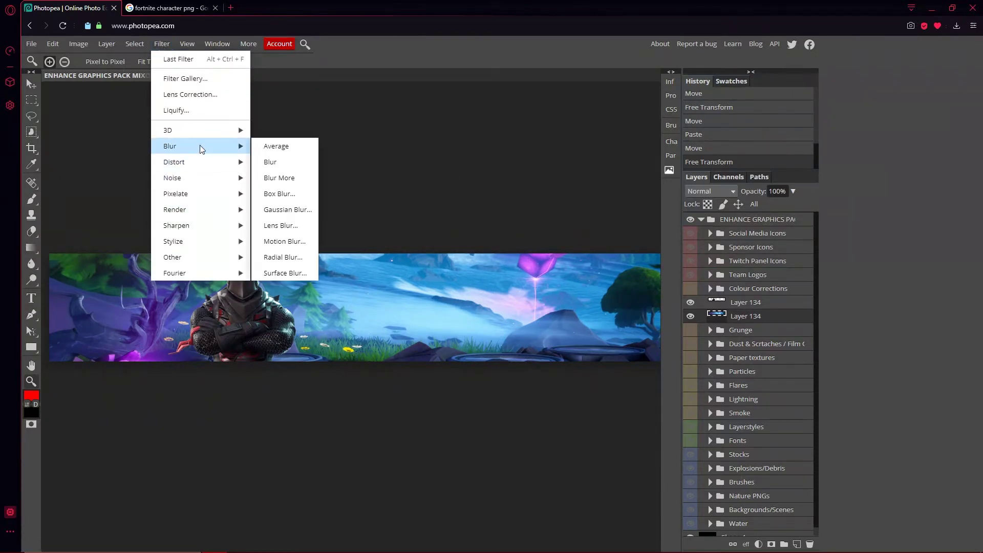
left_click(294, 217)
left_click_drag(155, 155, 133, 156)
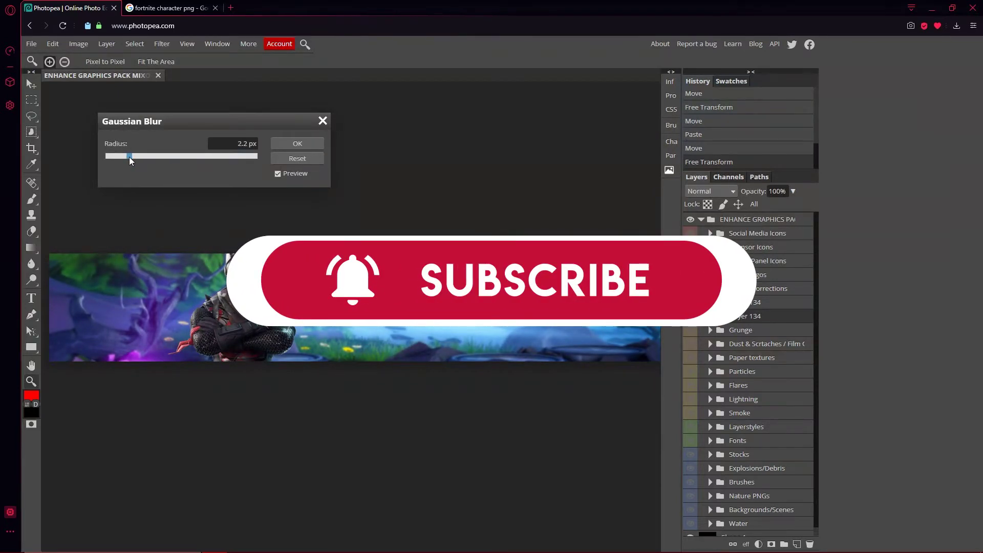
left_click(310, 146)
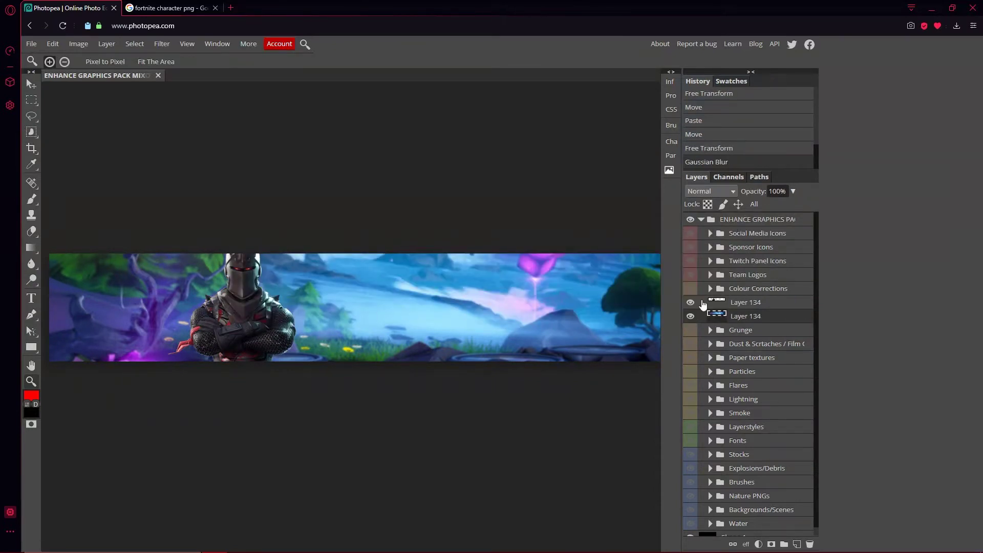
Add a Gradient Overlay to the lobby background layer and set the gradient's starting colour to red ff0000
double_click(797, 320)
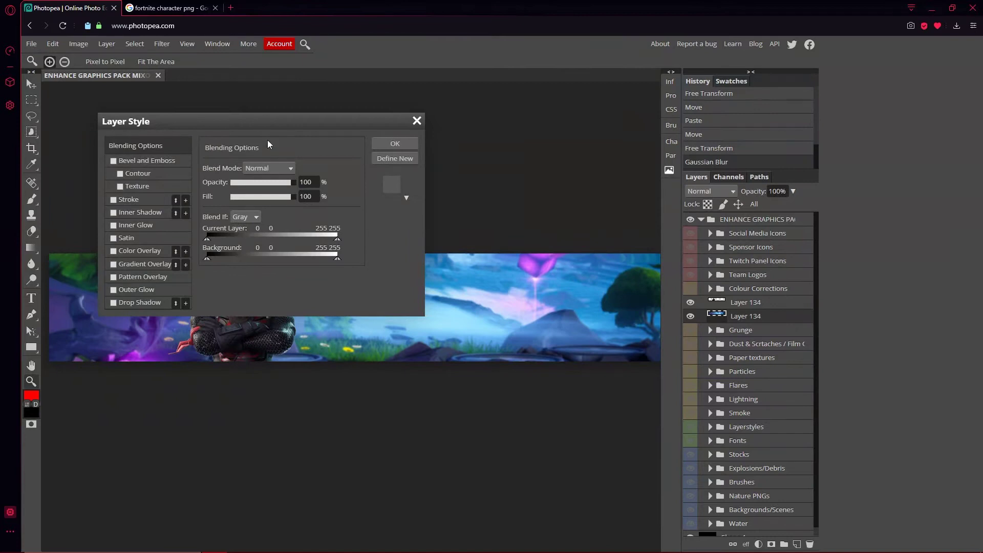
left_click_drag(248, 121, 706, 134)
left_click(572, 277)
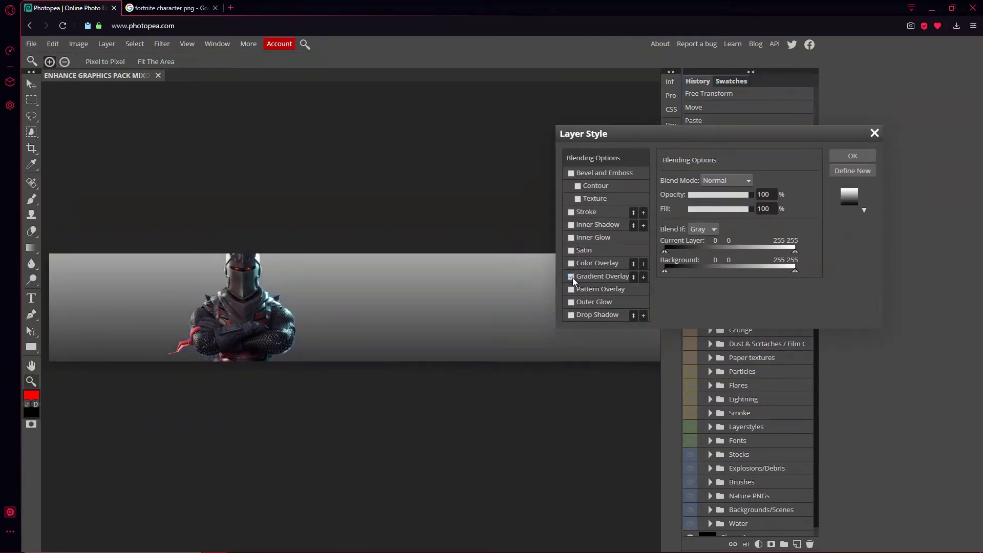
left_click(589, 275)
left_click(693, 210)
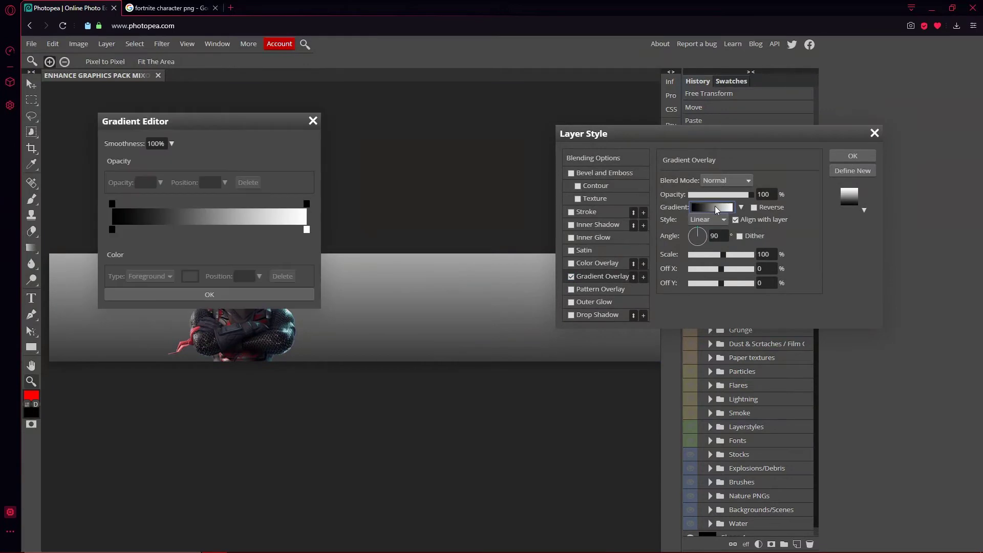
double_click(114, 230)
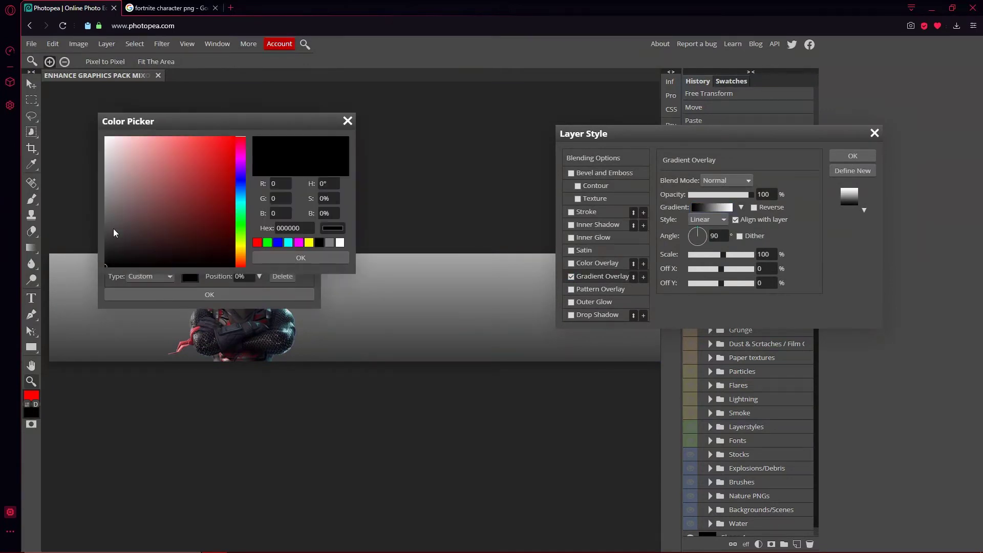
left_click_drag(235, 176, 291, 144)
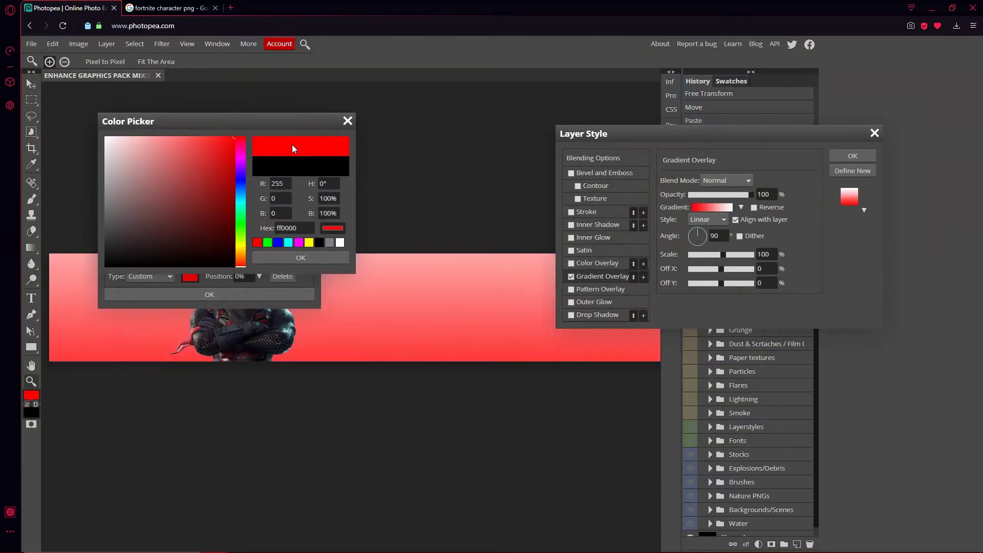
left_click(281, 257)
Set the overlay gradient's end colour to yellow ffd900
double_click(307, 231)
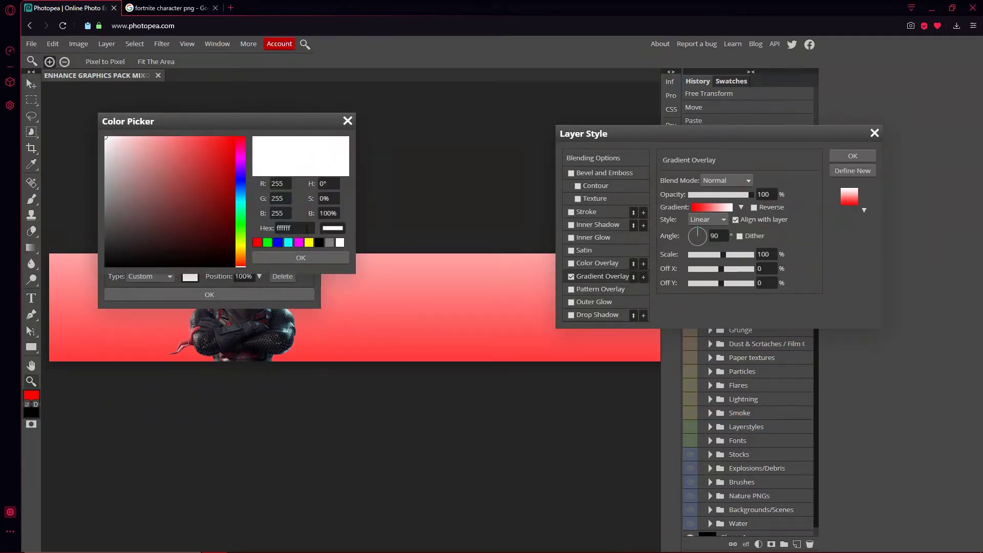
left_click_drag(240, 224, 241, 258)
left_click_drag(214, 178, 286, 124)
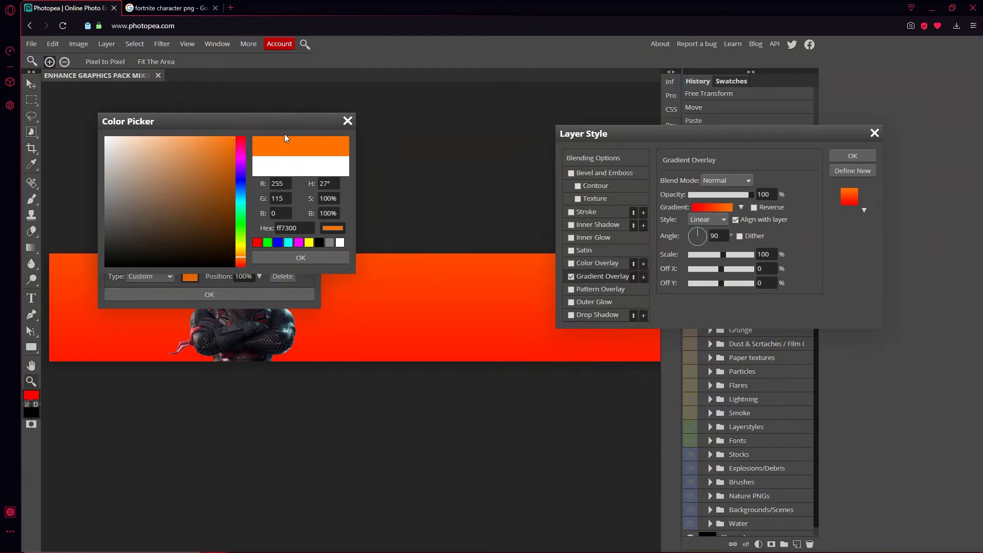
left_click(242, 248)
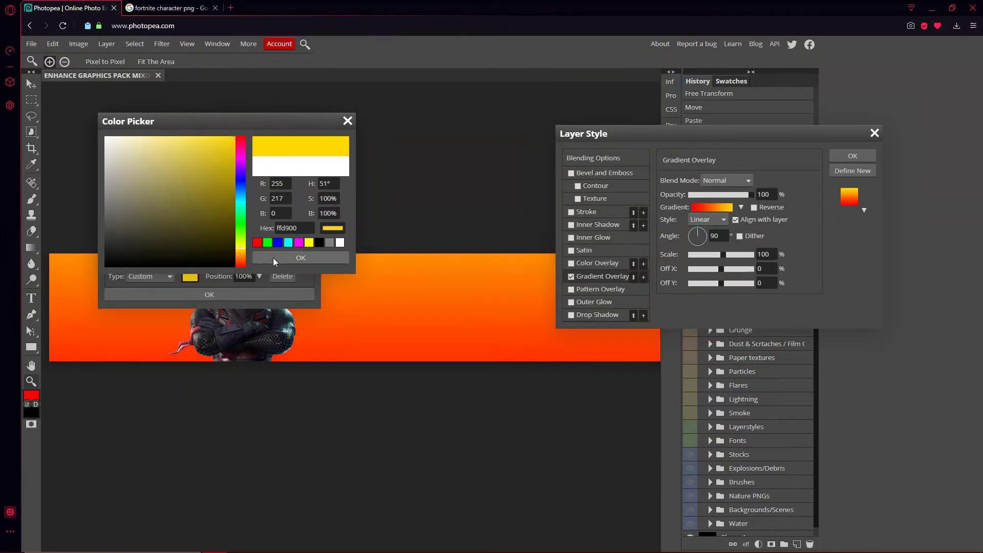
left_click(261, 257)
left_click(251, 294)
Set the gradient overlay's blend mode to Multiply and its opacity to 100 %
left_click(725, 179)
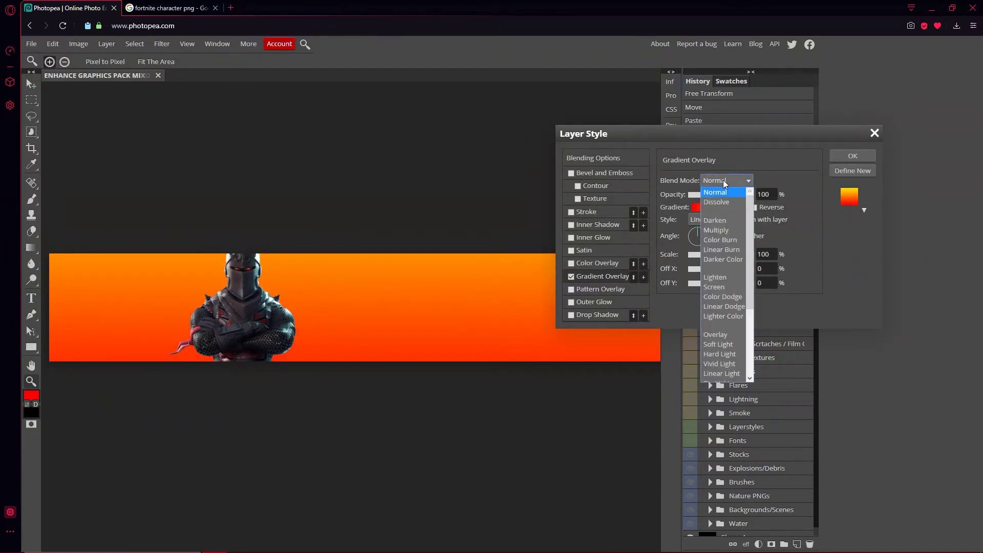
left_click(716, 230)
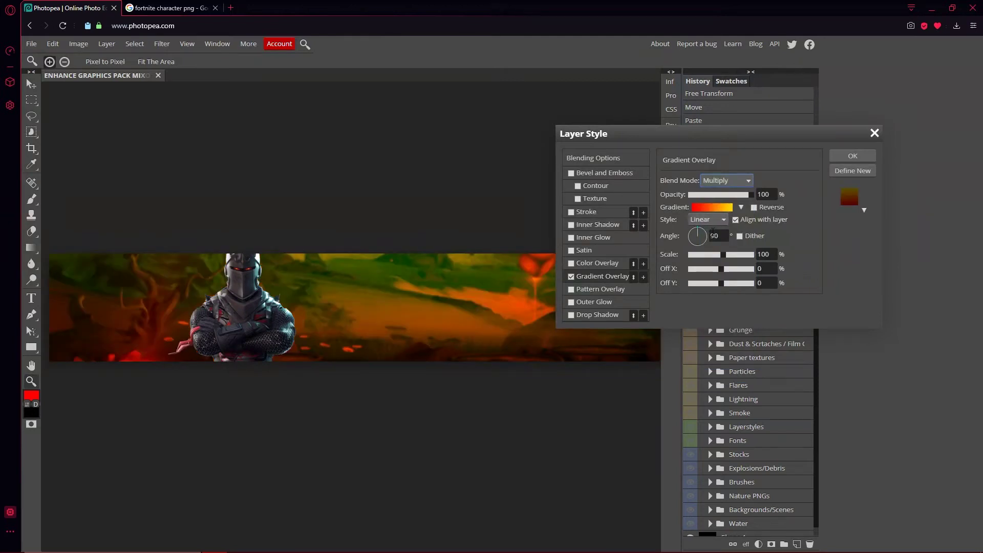
left_click_drag(720, 195, 745, 194)
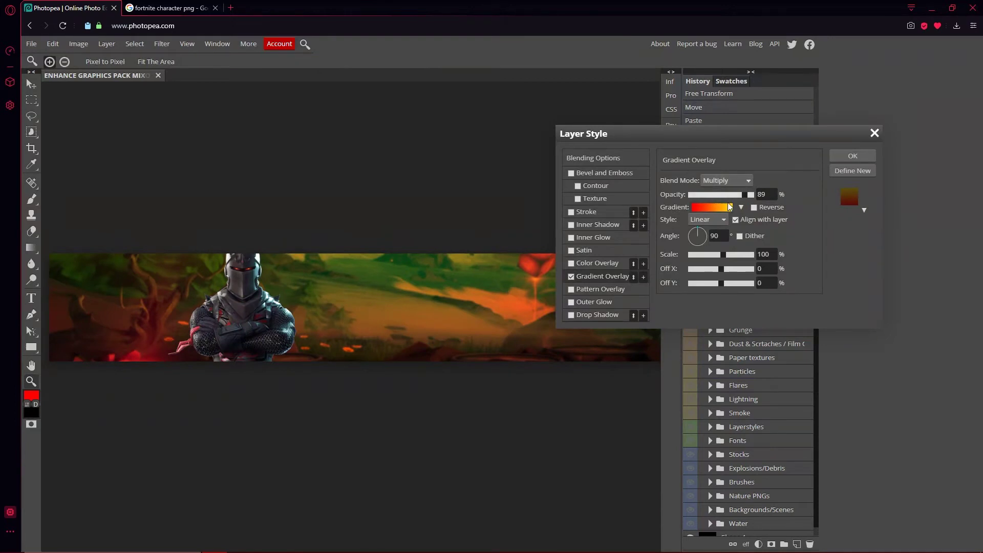
left_click_drag(745, 194, 752, 195)
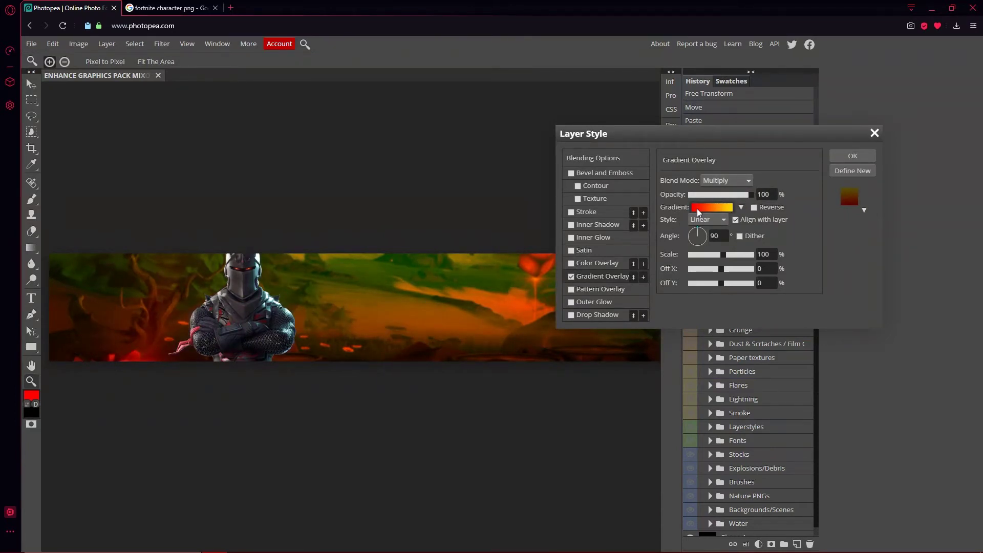
Set the overlay gradient's end colour to white and accept the edited gradient
left_click(696, 208)
left_click(306, 230)
left_click(190, 276)
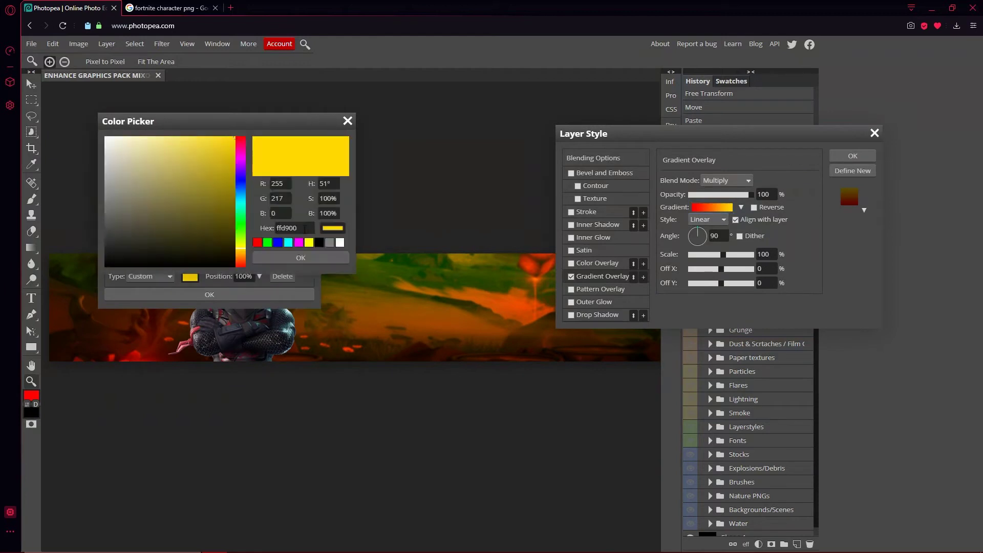
left_click(340, 243)
left_click(258, 258)
left_click(259, 294)
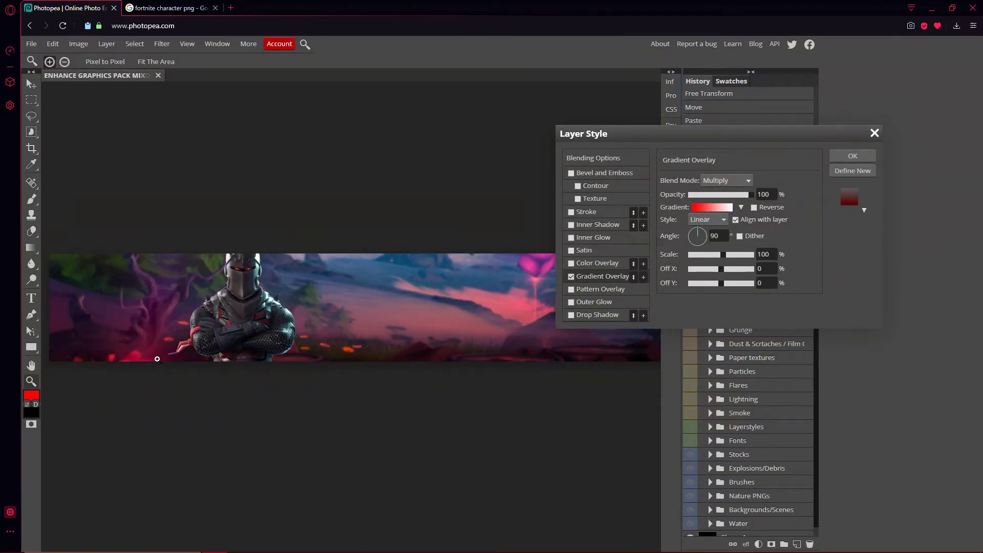
Try the Color Burn, Screen, Linear Dodge and Darken blend modes on the gradient overlay
left_click(726, 180)
left_click(727, 238)
left_click(726, 183)
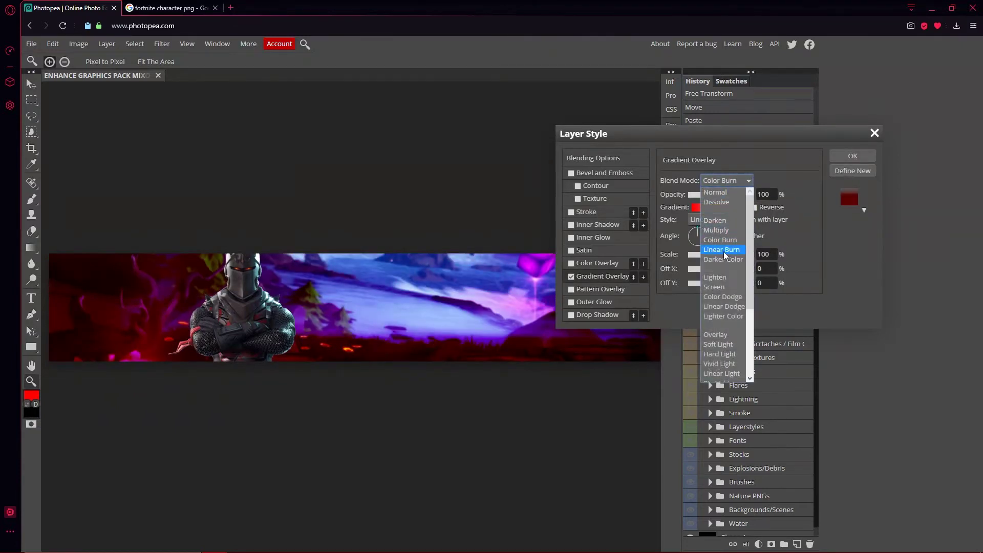
left_click(725, 288)
left_click(716, 183)
left_click(724, 283)
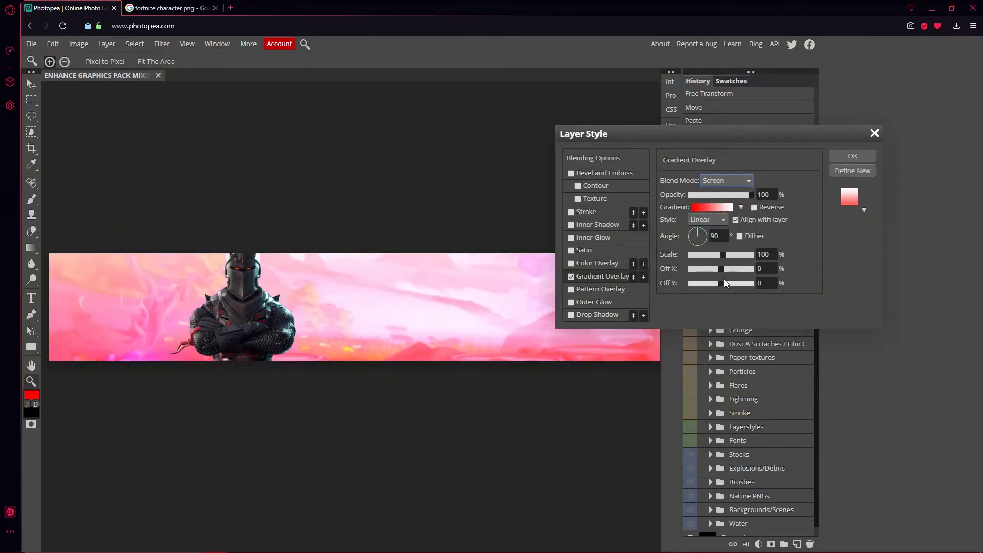
left_click(721, 180)
left_click(714, 307)
left_click(713, 182)
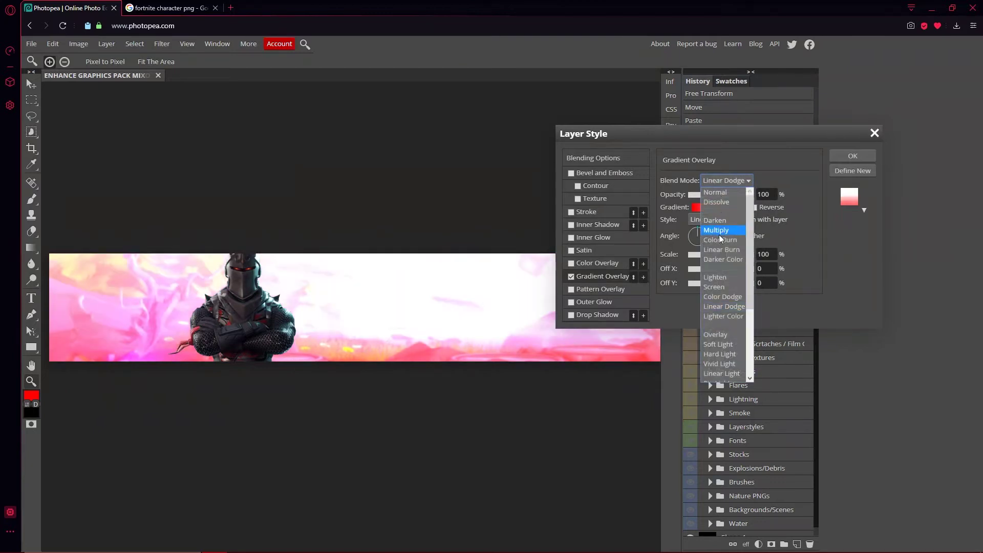
left_click(719, 240)
left_click(725, 184)
left_click(716, 220)
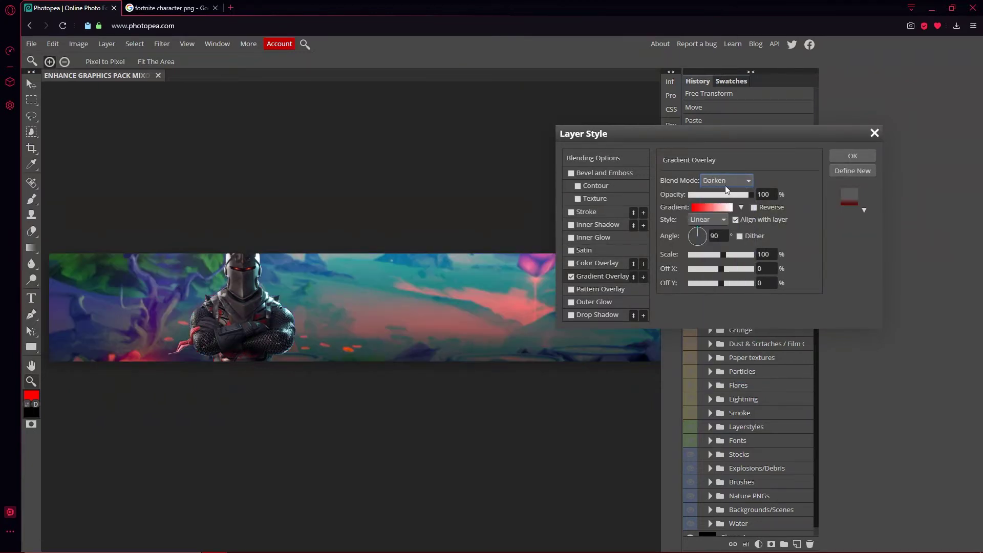
Set the gradient overlay's blend mode to Multiply and its scale to 40 %, and apply the layer style
left_click(725, 182)
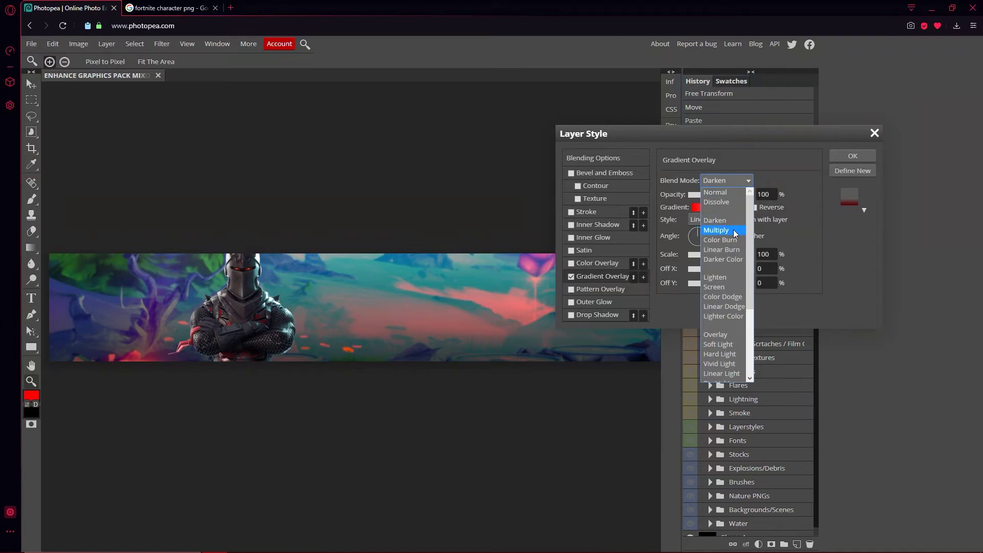
left_click(722, 229)
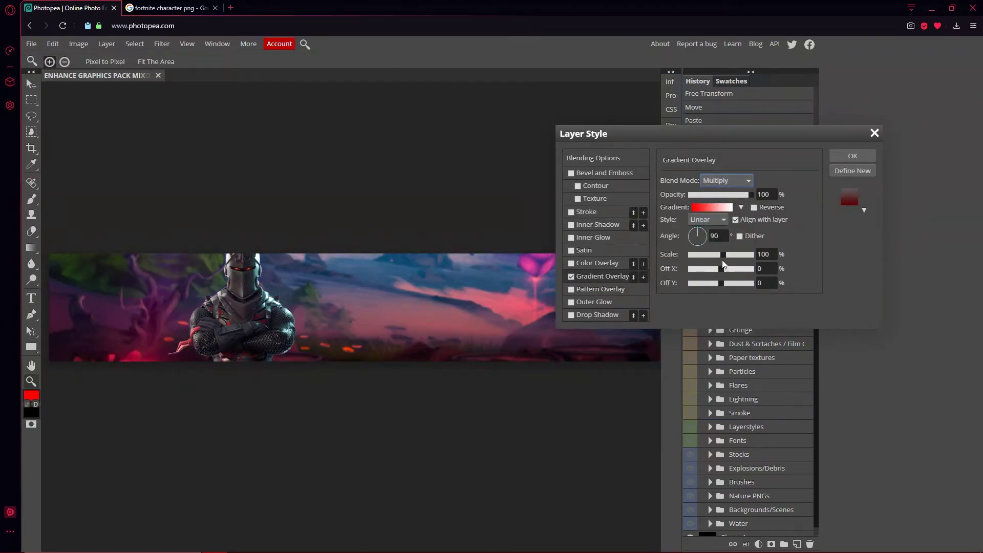
mouse_move(731, 253)
left_mouse_down()
mouse_move(747, 254)
mouse_move(715, 259)
left_mouse_up()
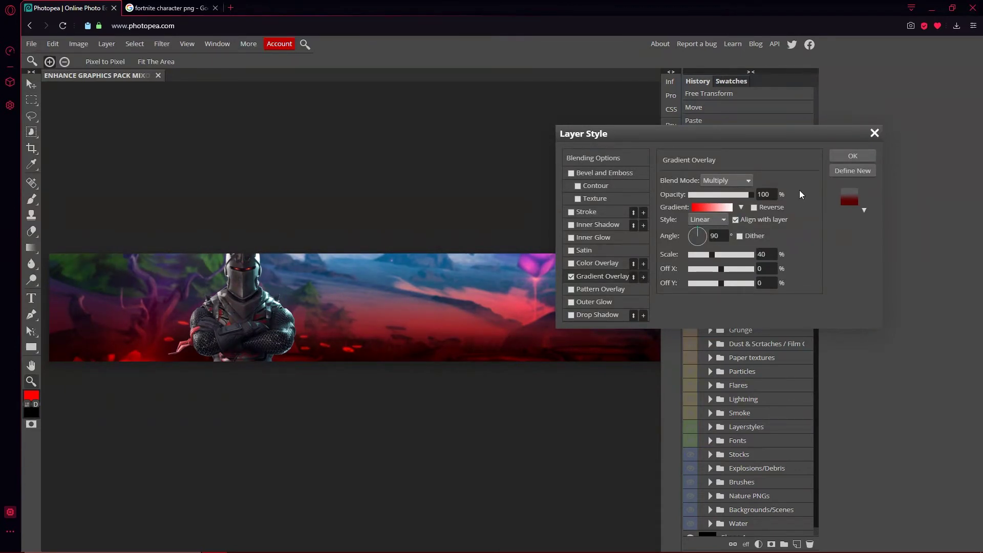
left_click(850, 156)
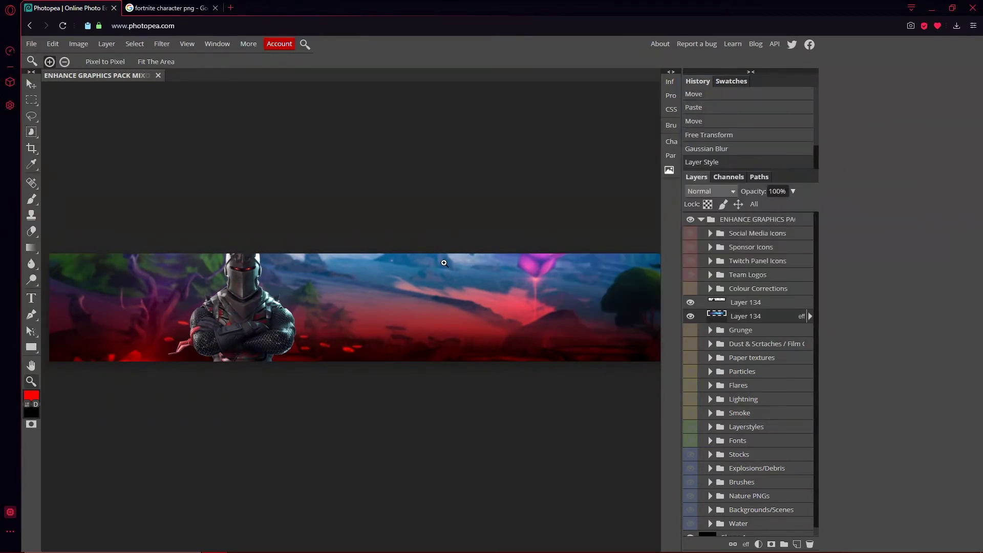
Increase the brightness and contrast of the knight character layer with a Brightness/Contrast adjustment
left_click(31, 85)
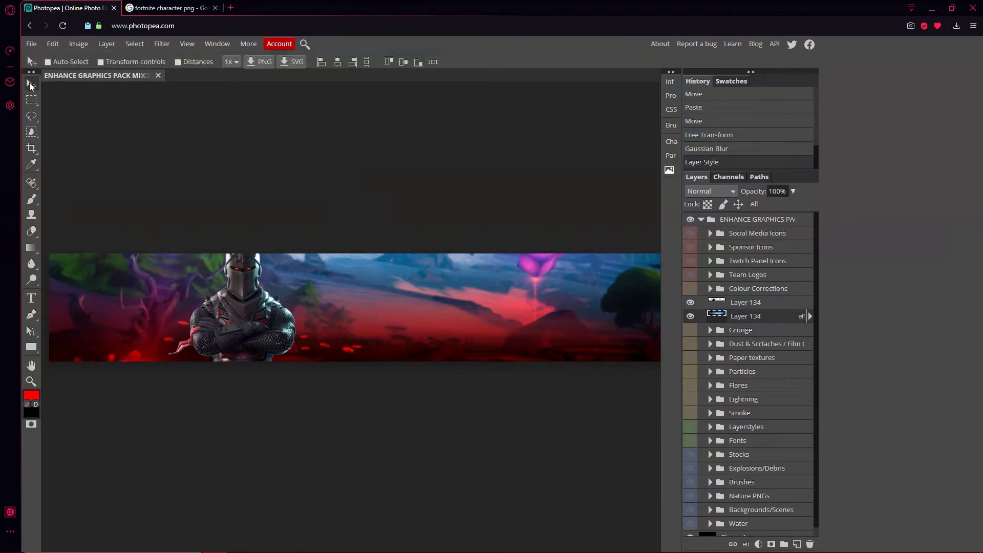
left_click(779, 306)
left_click(53, 43)
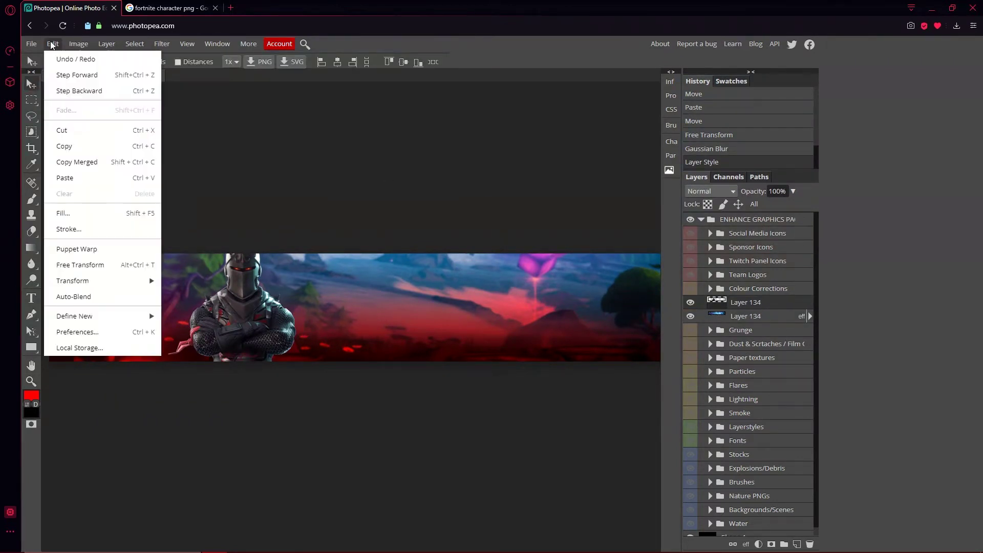
mouse_move(86, 45)
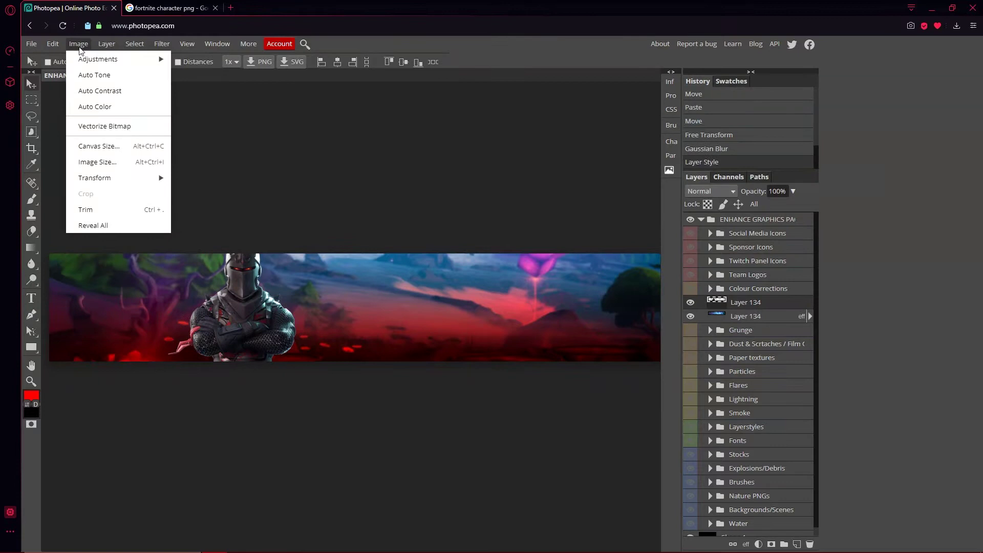
left_click(198, 59)
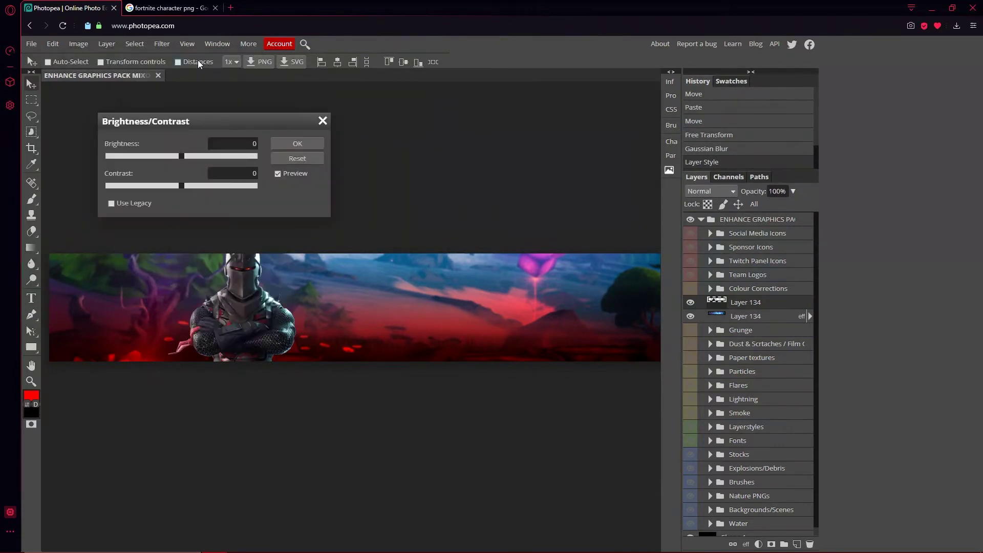
left_click(210, 155)
left_click(209, 185)
mouse_move(209, 186)
left_mouse_down()
mouse_move(177, 189)
mouse_move(192, 186)
left_mouse_up()
left_click(297, 143)
Apply a Vibrance adjustment to the knight layer with vibrance 38 and saturation 35
left_click(78, 44)
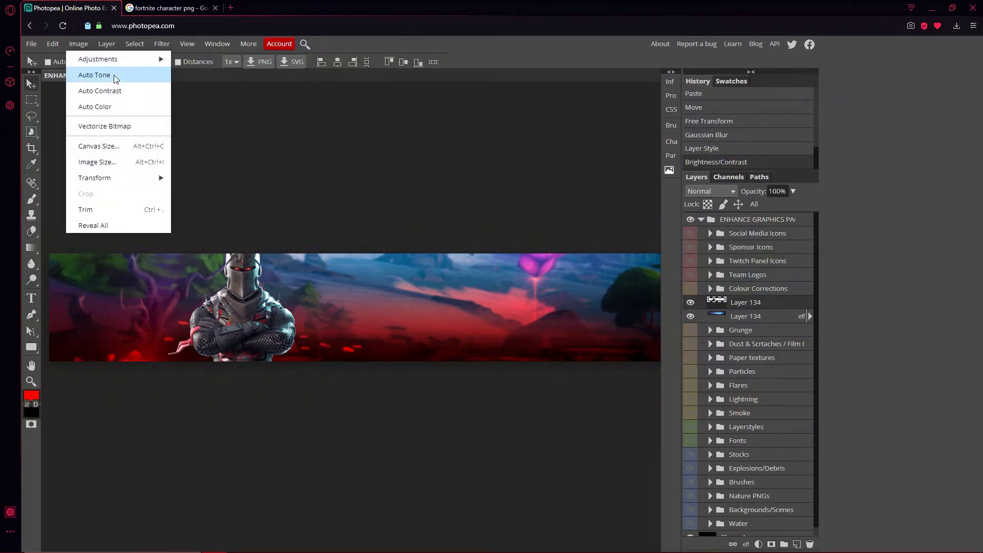
mouse_move(121, 61)
left_click(205, 126)
left_click_drag(194, 156, 204, 188)
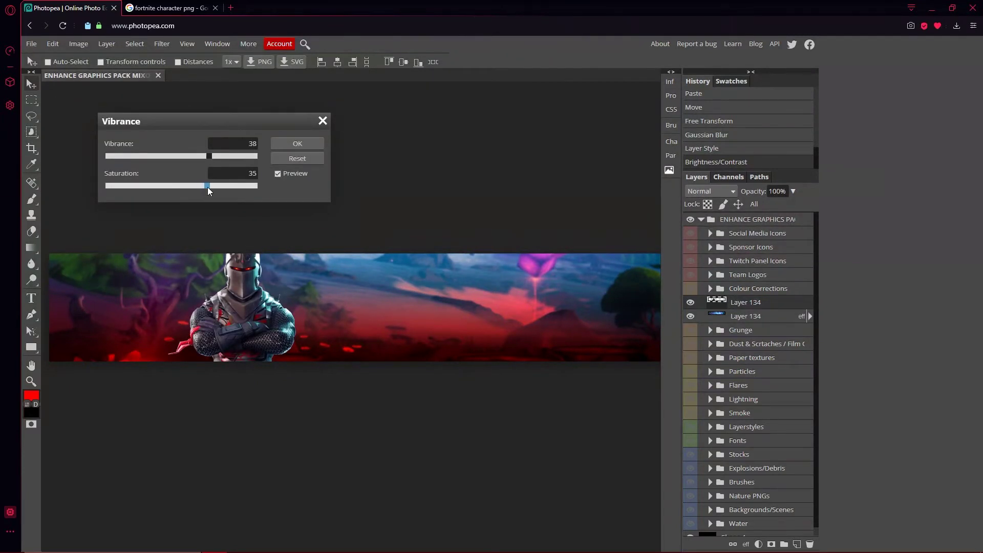
left_click(298, 143)
Apply a Brightness/Contrast adjustment to the background layer with brightness 42 and contrast 39
left_click(758, 316)
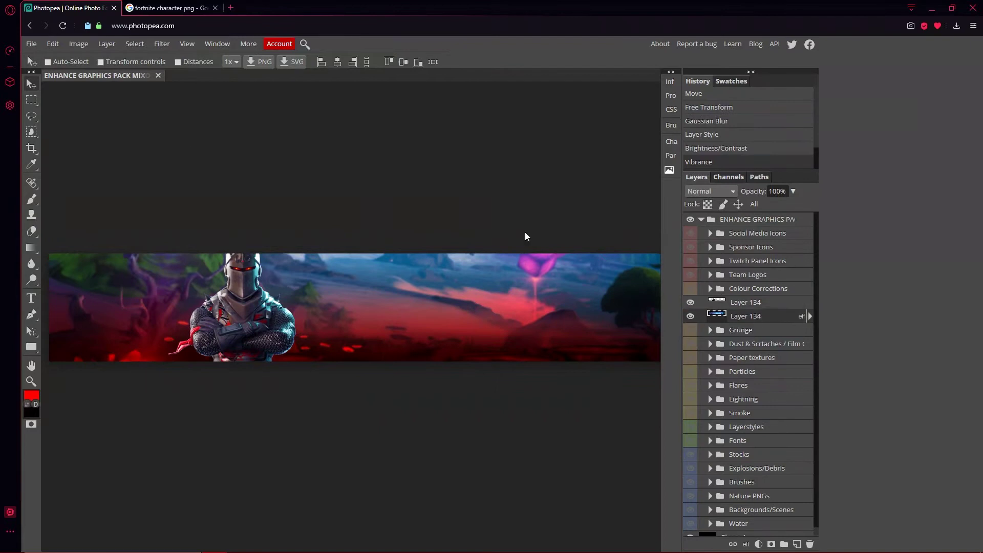
left_click(78, 43)
mouse_move(102, 60)
left_click(215, 60)
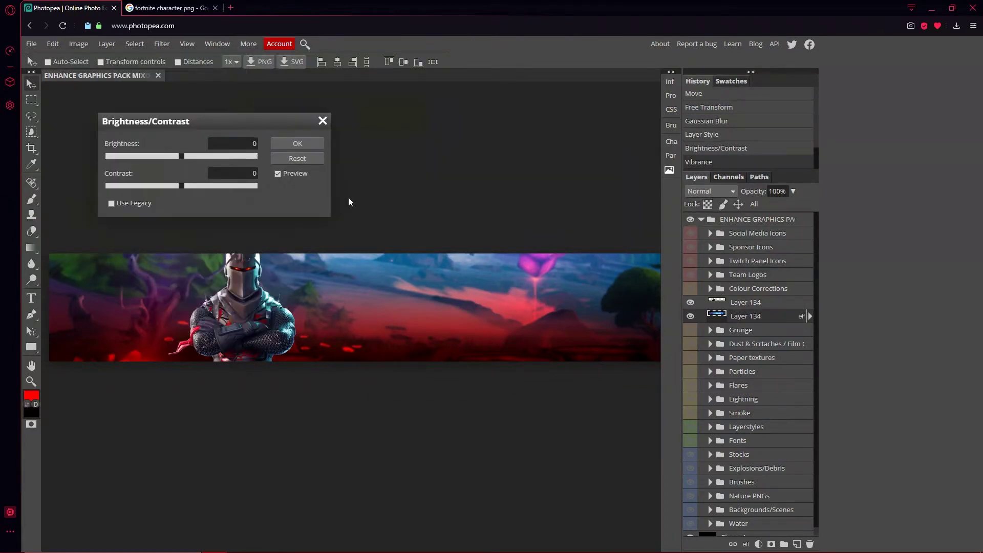
left_click_drag(189, 155, 209, 188)
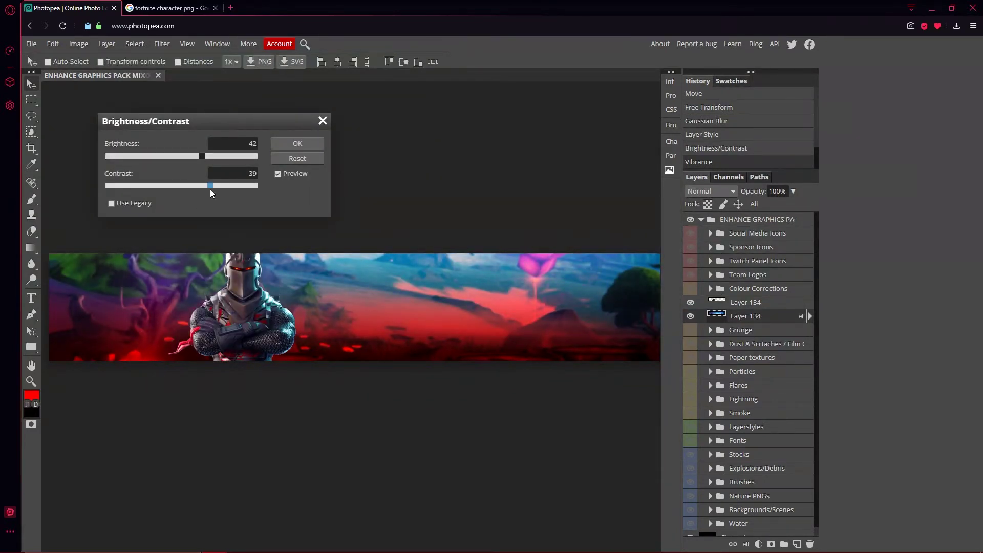
key("Return")
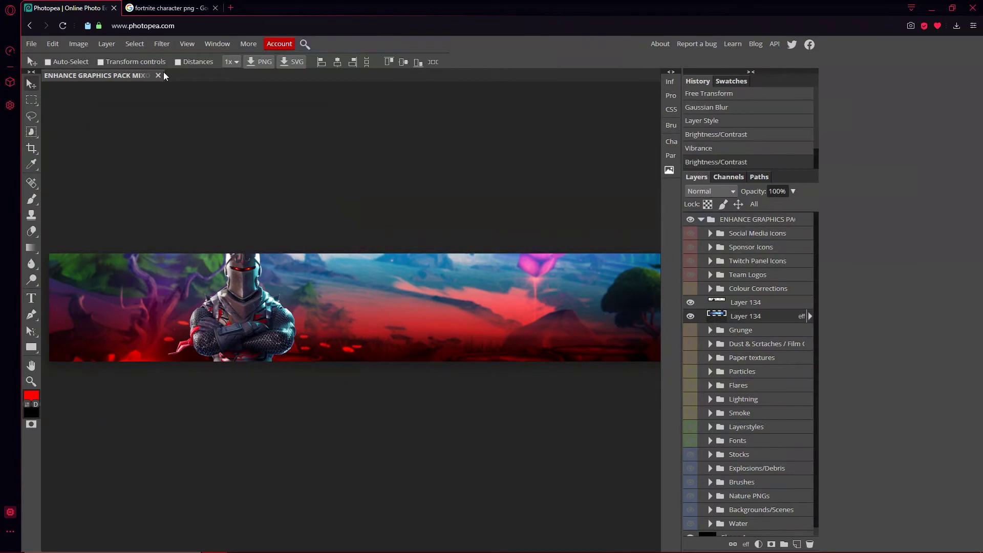
Apply a Vibrance adjustment to the background layer with vibrance 26 and saturation 0
left_click(117, 44)
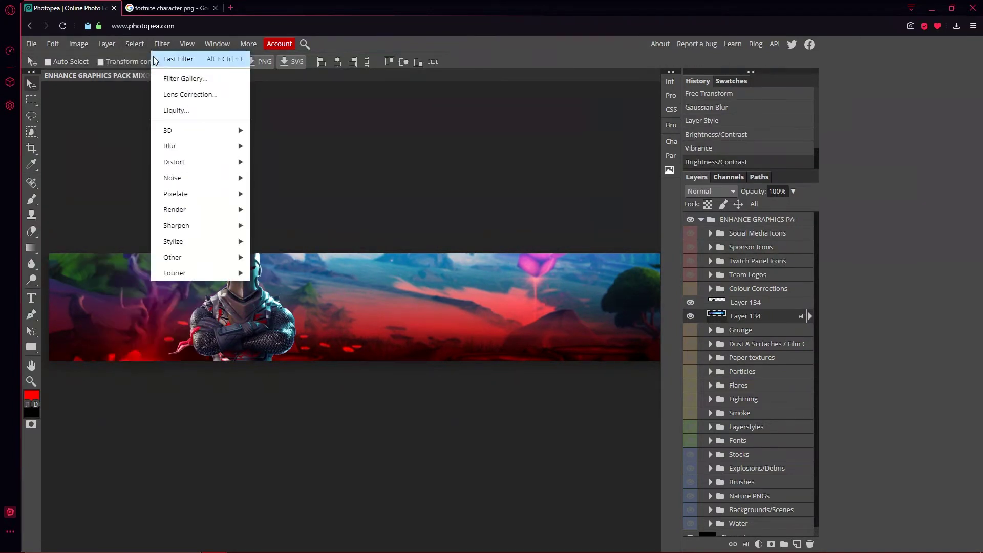
mouse_move(78, 44)
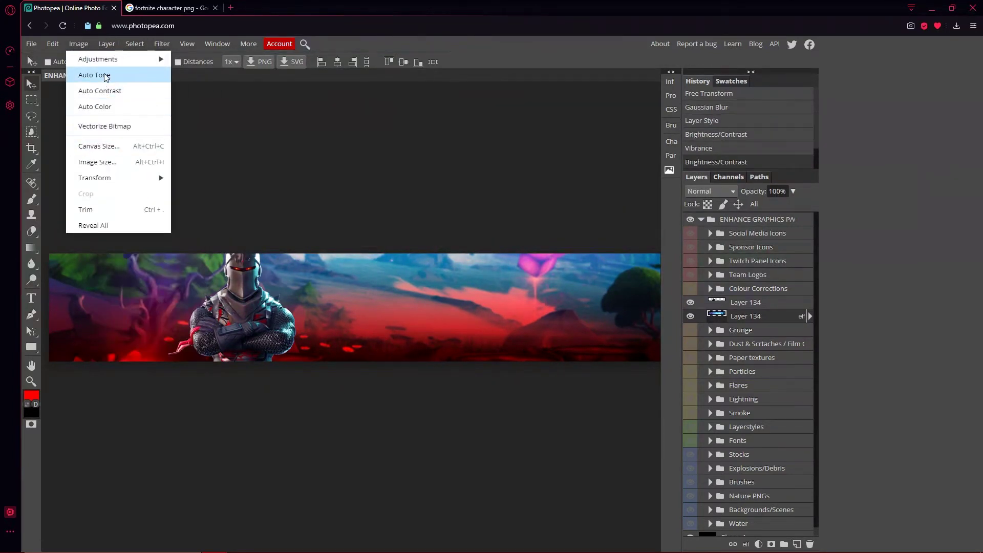
mouse_move(131, 72)
left_click(225, 126)
left_click(203, 155)
left_click_drag(198, 186, 176, 188)
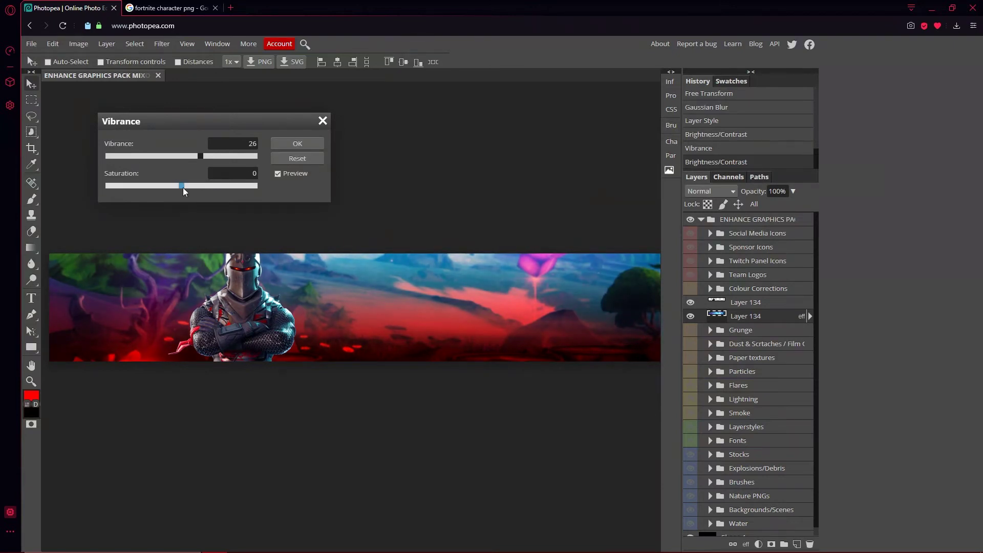
left_click(285, 145)
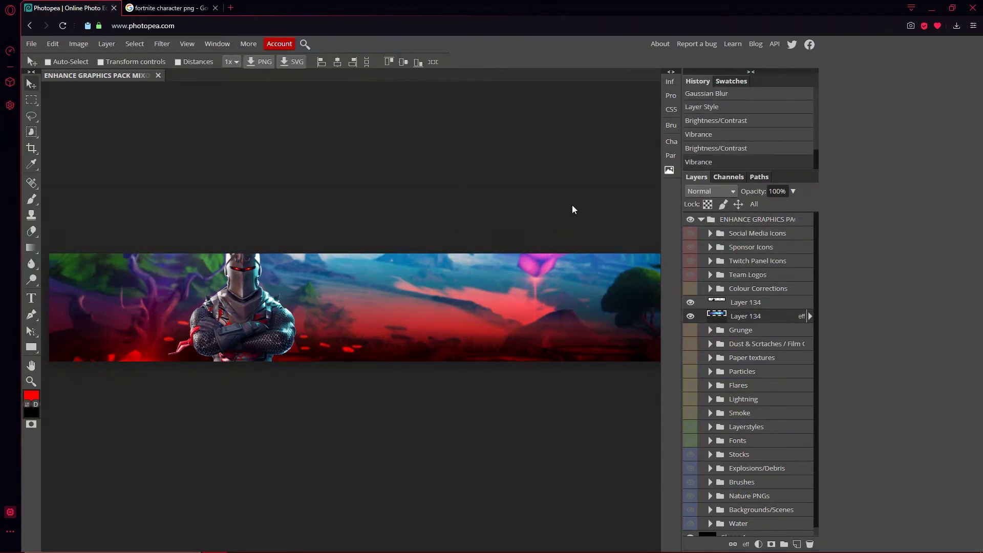
Look into the Colour Corrections group and hide CC 1 together with its MixoFX adjustment layers
left_click(749, 303)
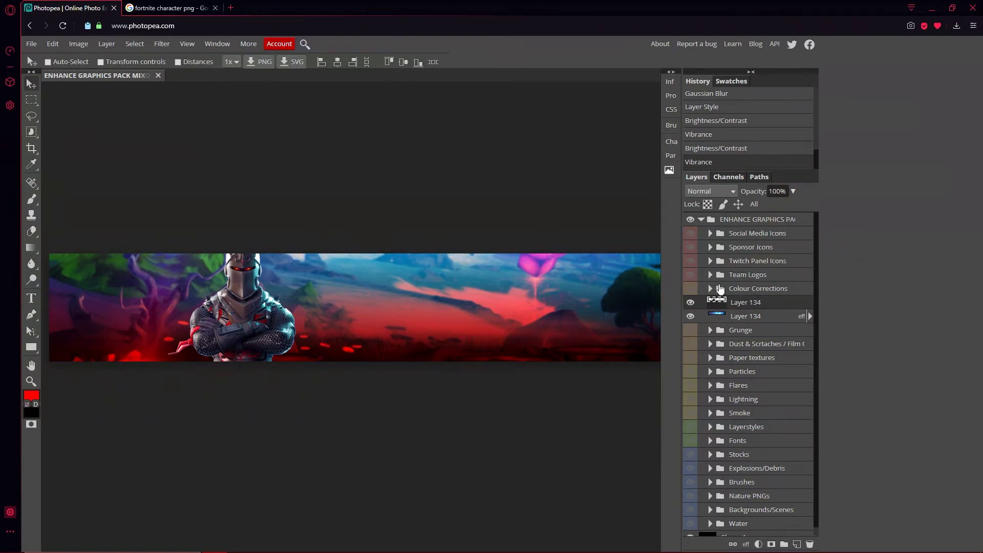
left_click(711, 289)
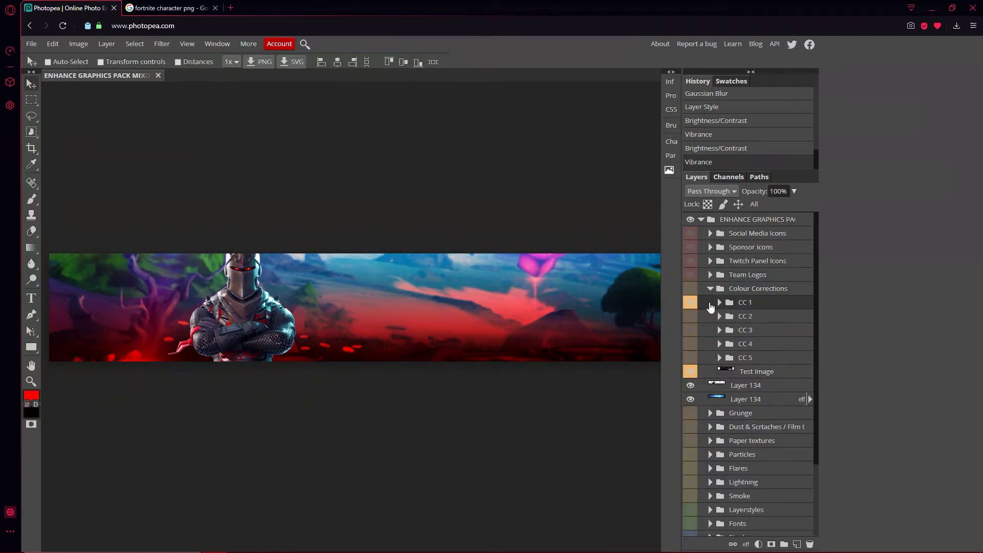
left_click(718, 304)
left_click(690, 303)
left_click(691, 357)
left_click(691, 357)
left_click(696, 371)
left_click(696, 371)
left_click_drag(691, 316, 689, 346)
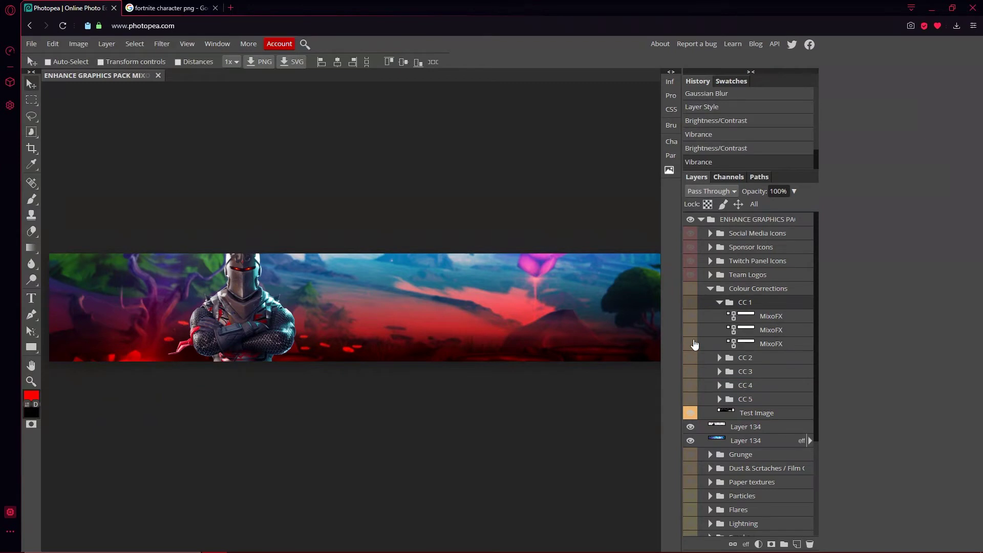
left_click(720, 304)
Turn on the Colour Corrections group, hide its Test Image layer and keep CC 1 switched off
left_click(690, 288)
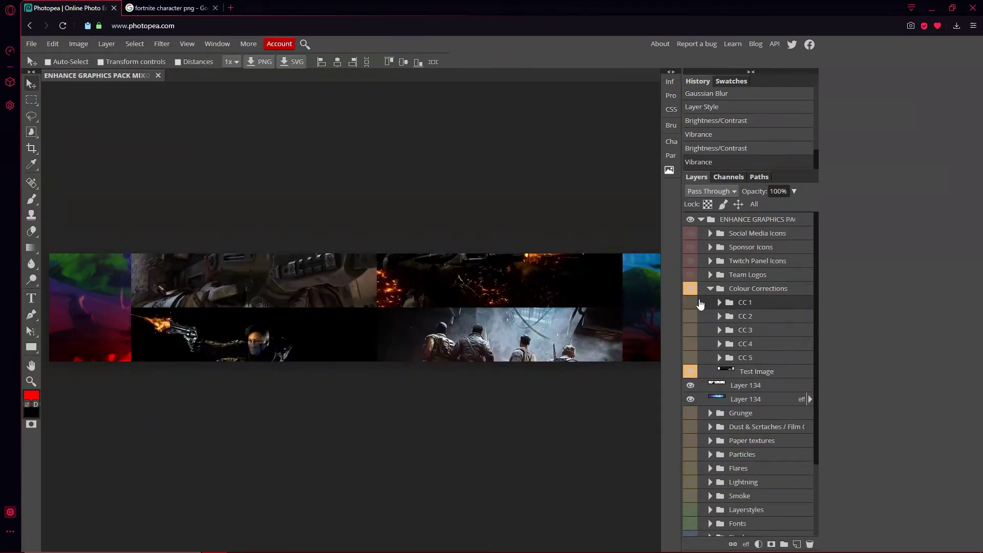
left_click(690, 302)
left_click(719, 302)
left_click(690, 329)
left_click(691, 327)
left_click(690, 302)
left_click(690, 413)
left_click(693, 302)
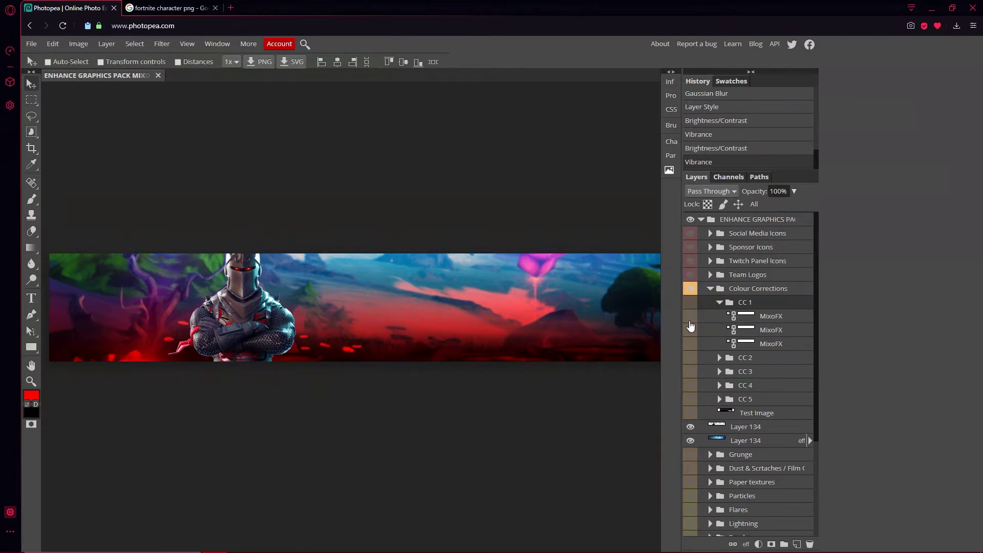
Preview the CC 2, CC 3, CC 4 and CC 5 colour corrections on the banner one at a time
left_click(690, 362)
left_click(691, 376)
left_click(690, 378)
left_click(691, 385)
left_click(690, 385)
left_click(690, 399)
left_click(690, 400)
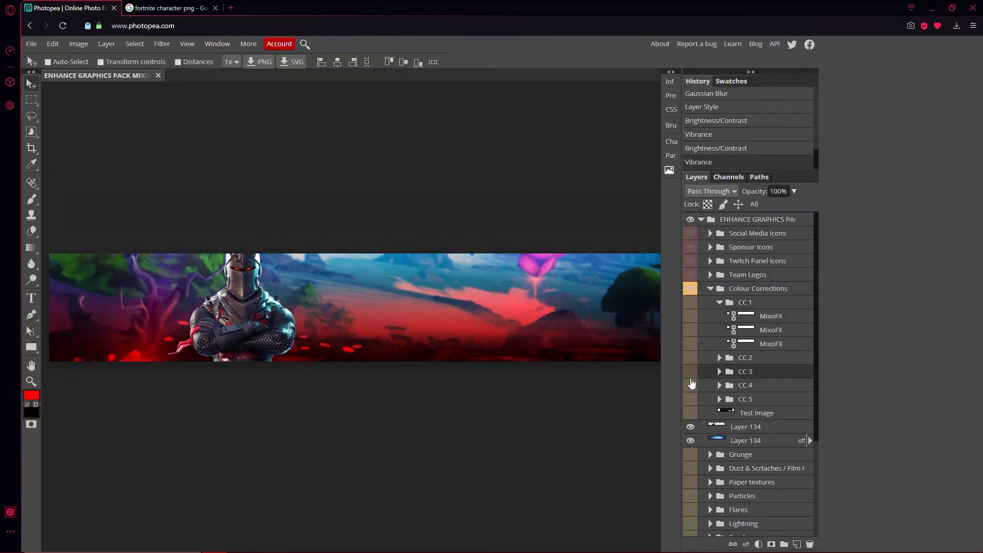
left_click(691, 376)
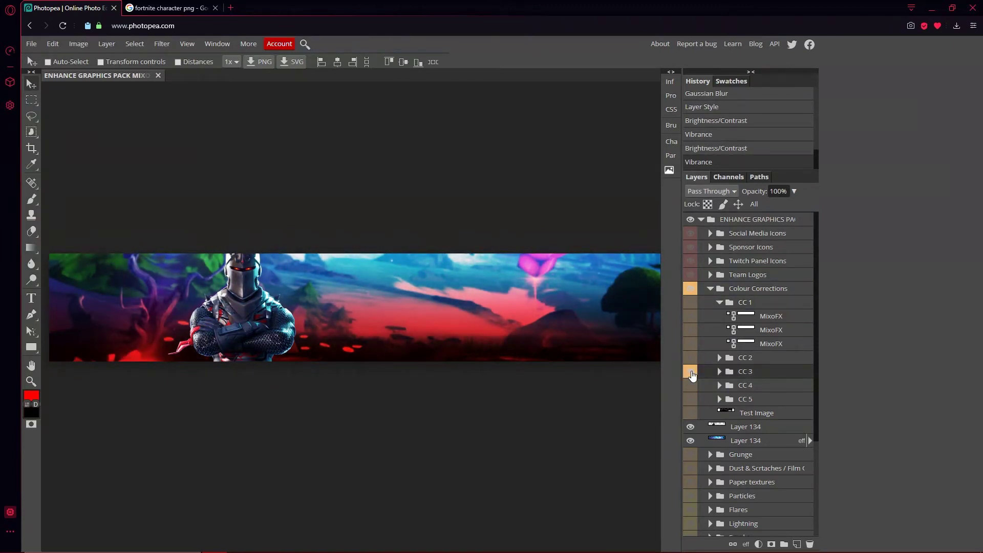
left_click(691, 375)
Compare the CC 2 and CC 3 colour corrections by alternately showing and hiding each one
left_click(691, 359)
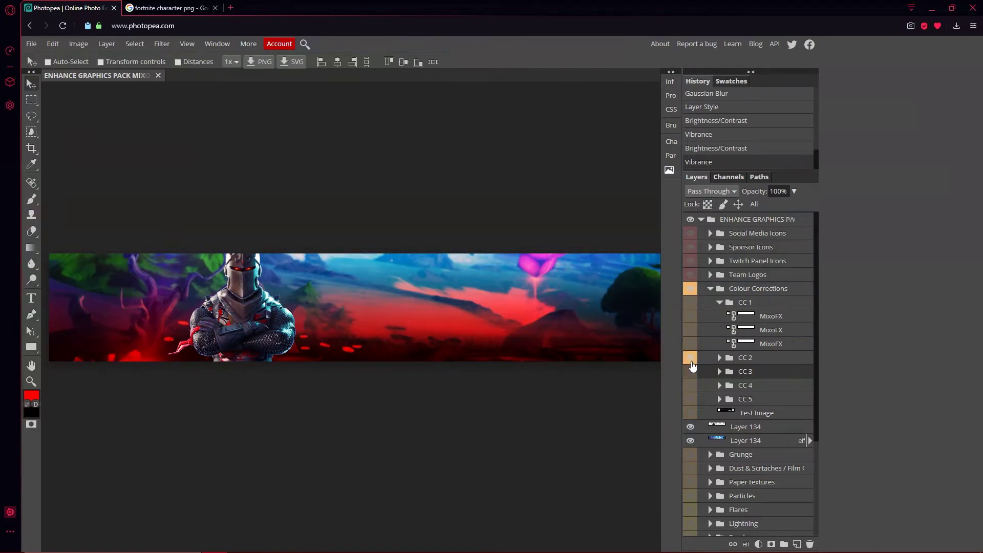
left_click(691, 358)
left_click(692, 375)
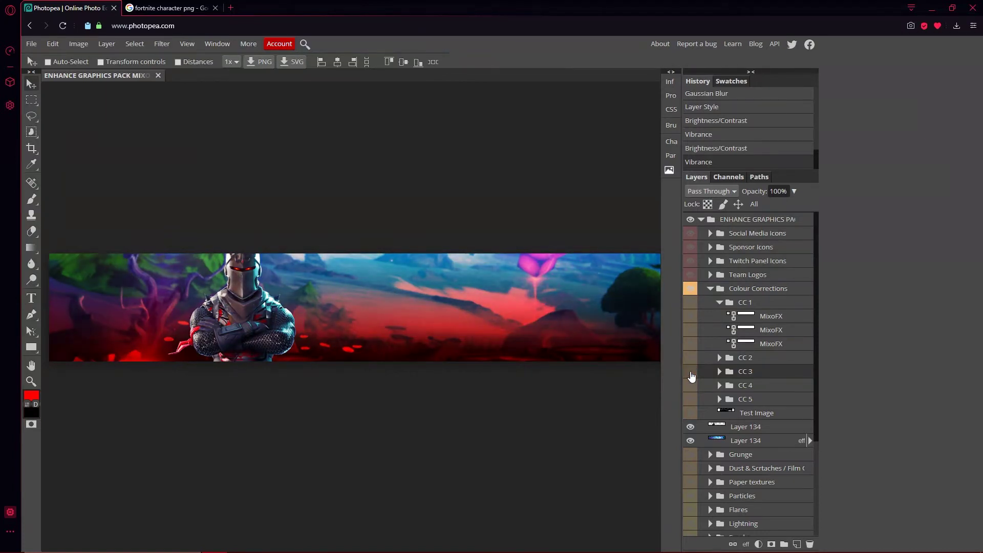
left_click(691, 375)
left_click(693, 358)
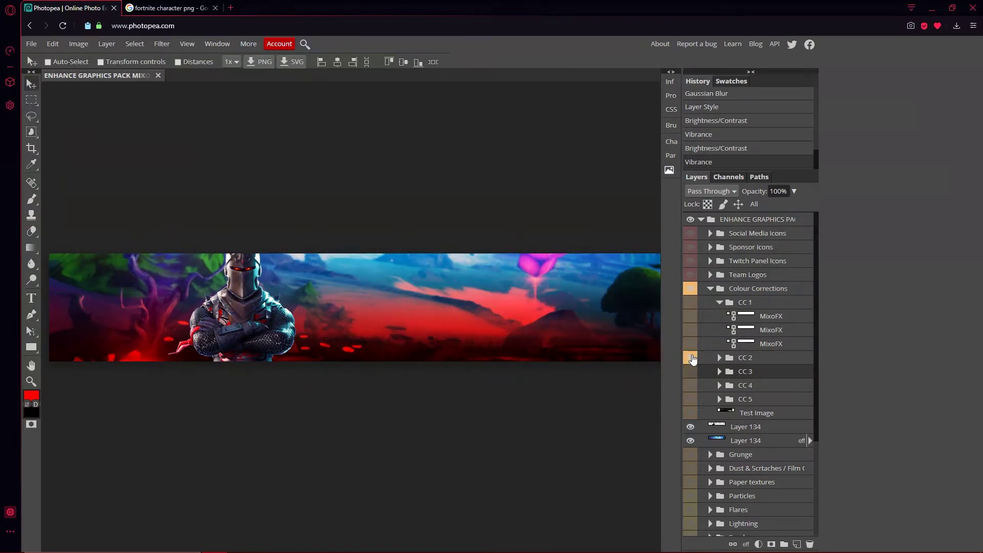
left_click(693, 359)
left_click(691, 373)
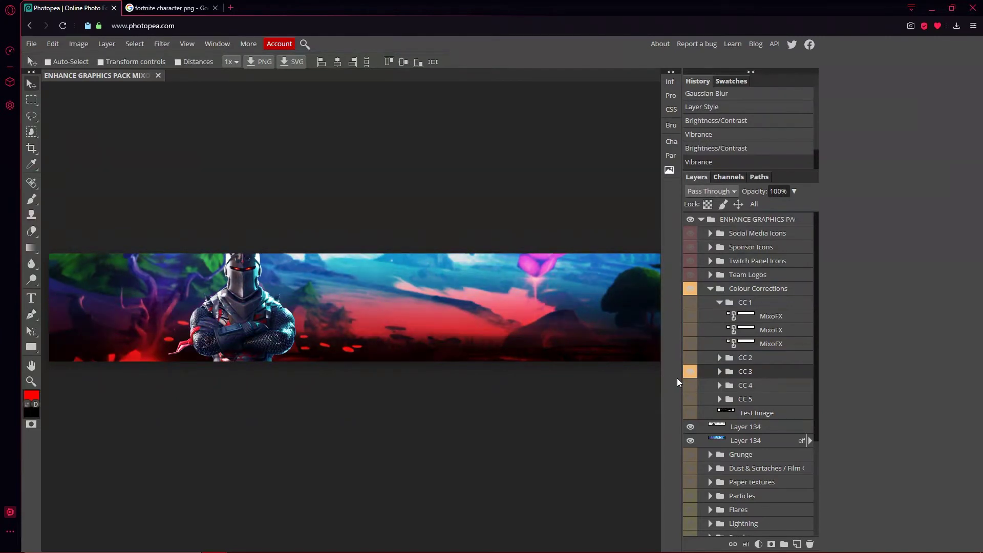
left_click(687, 372)
Enable both the CC 2 and CC 3 colour corrections and collapse the Colour Corrections group
left_click(691, 359)
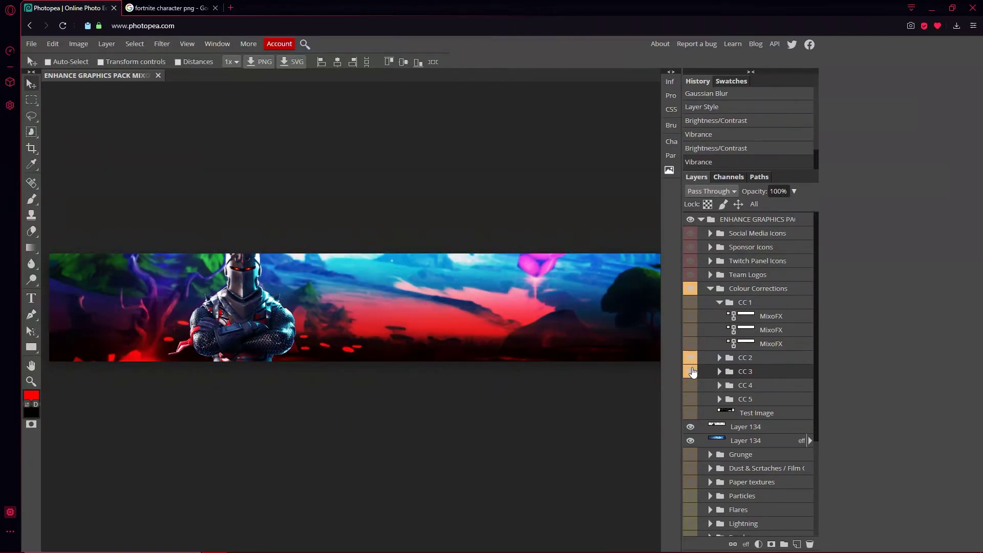
left_click(694, 374)
left_click(692, 373)
left_click(690, 371)
left_click(691, 371)
left_click(710, 288)
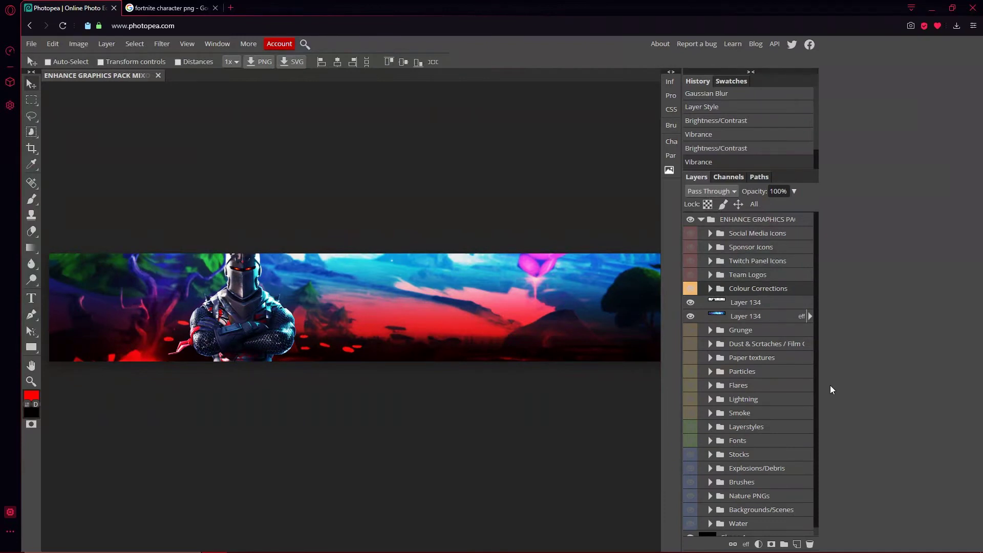
left_click(710, 290)
left_click(710, 290)
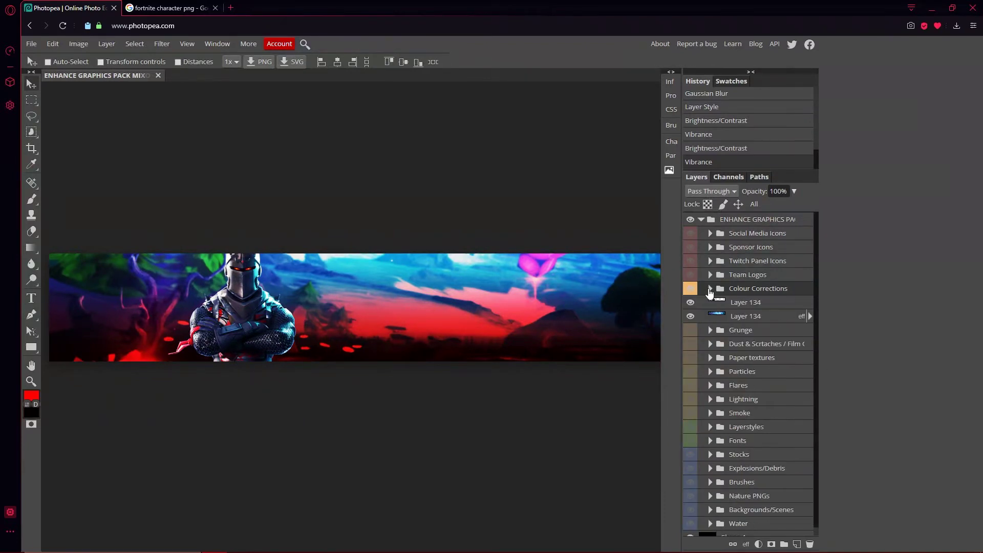
Expand and show the Grunge group, and try out its first five MixoFX textures
left_click(710, 331)
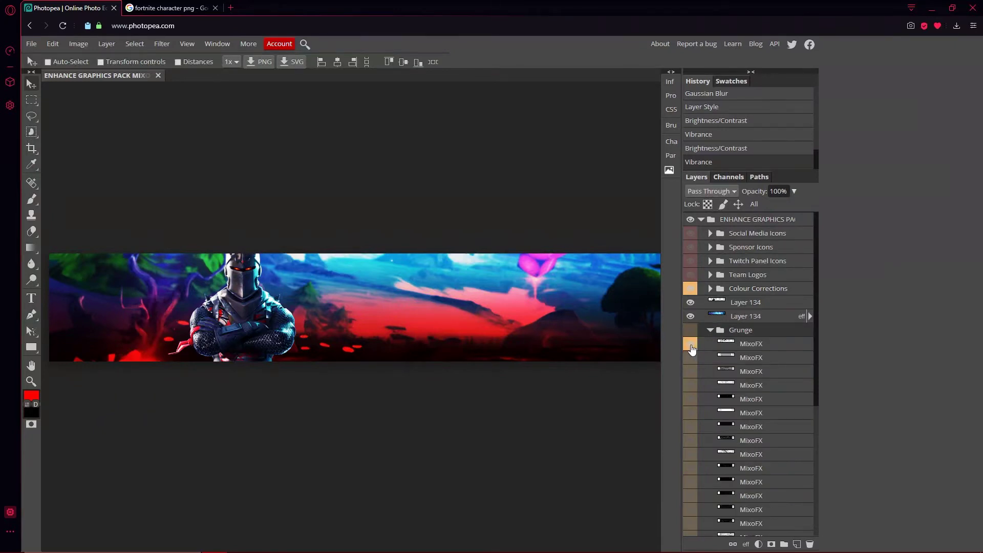
left_click(690, 331)
left_click(691, 358)
left_click(691, 371)
left_click(691, 385)
left_click(691, 399)
left_click_drag(692, 399, 691, 344)
left_click(690, 385)
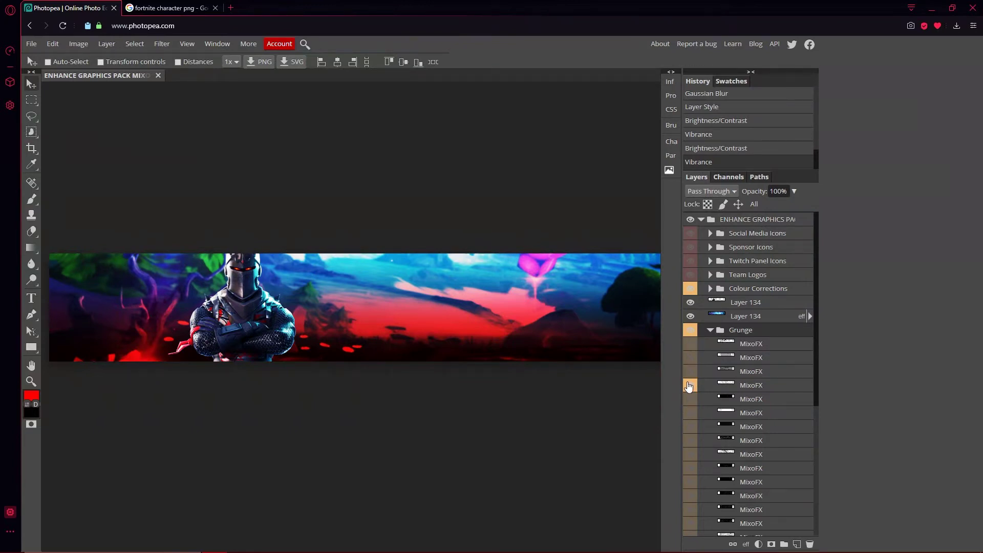
Move the Grunge group with Free Transform to about X 1432 px, Y -92 px and check its upper textures
left_click(54, 44)
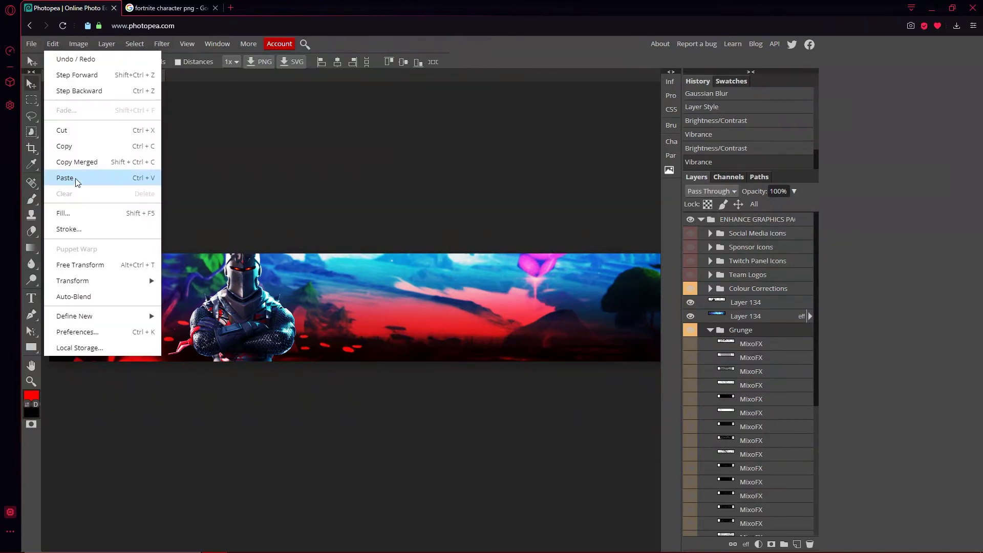
left_click(105, 265)
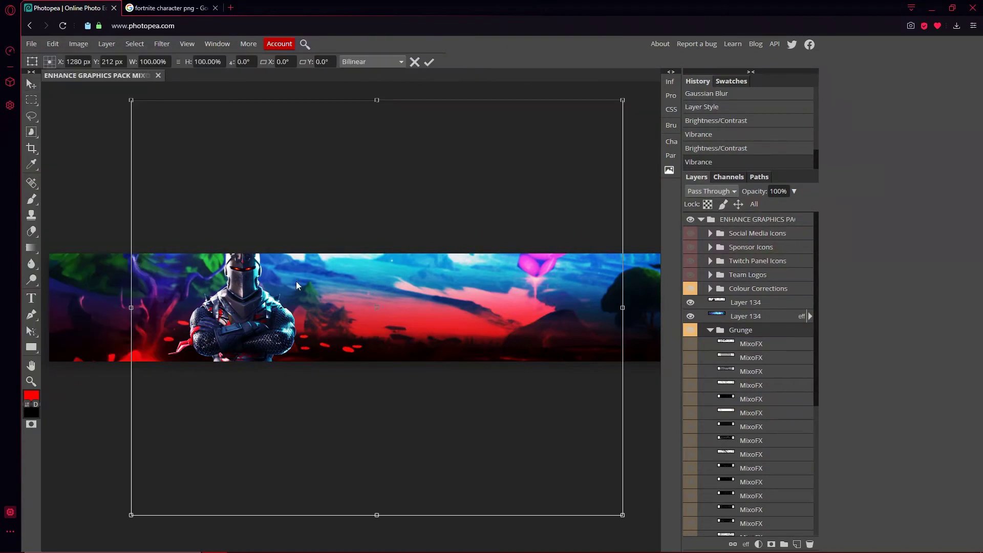
left_click_drag(422, 178, 413, 41)
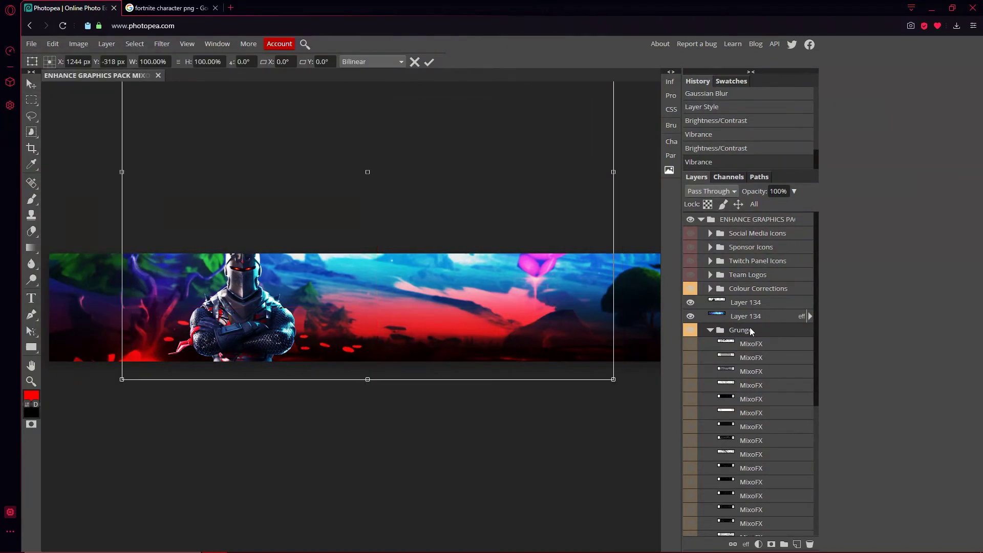
left_click_drag(437, 270, 484, 330)
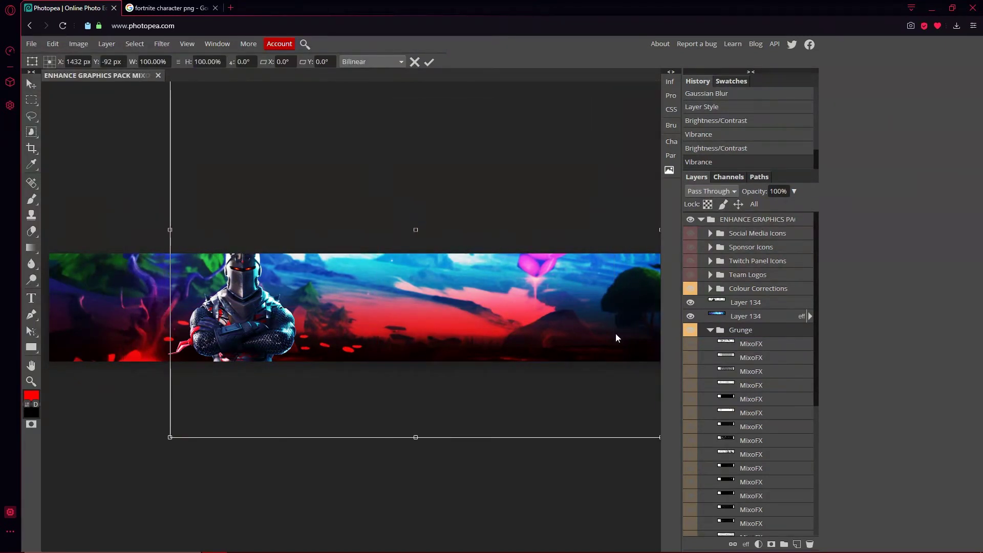
left_click(691, 357)
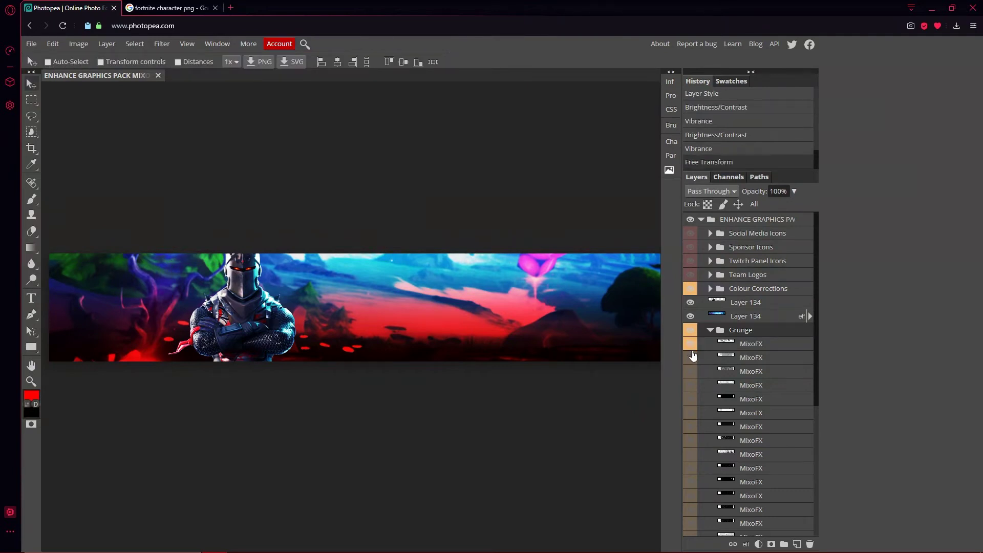
Hide and collapse the Grunge group, and show the first, third, fourth and fifth MixoFX textures of the Particles group
left_click(689, 343)
left_click(710, 330)
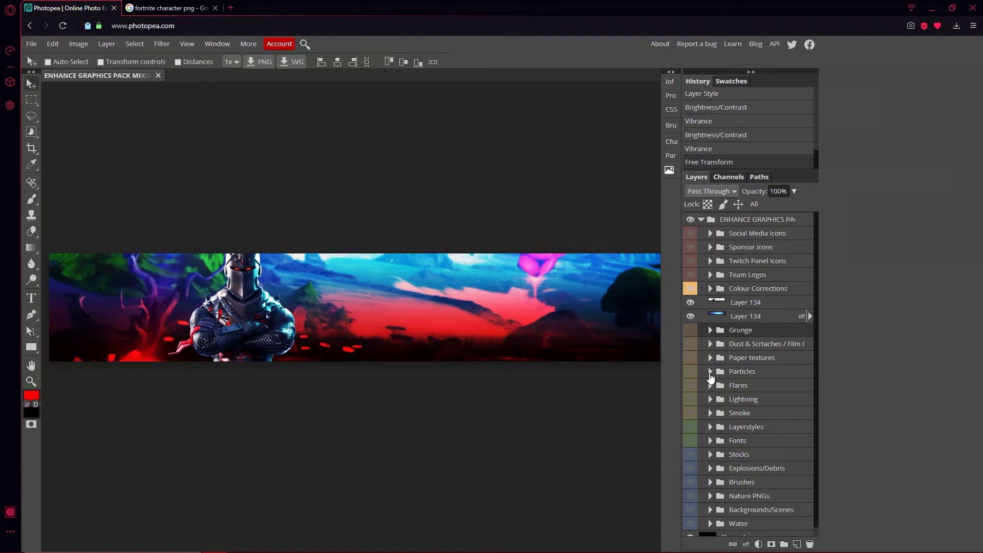
left_click(710, 373)
left_click(696, 389)
left_click(690, 372)
left_click(689, 414)
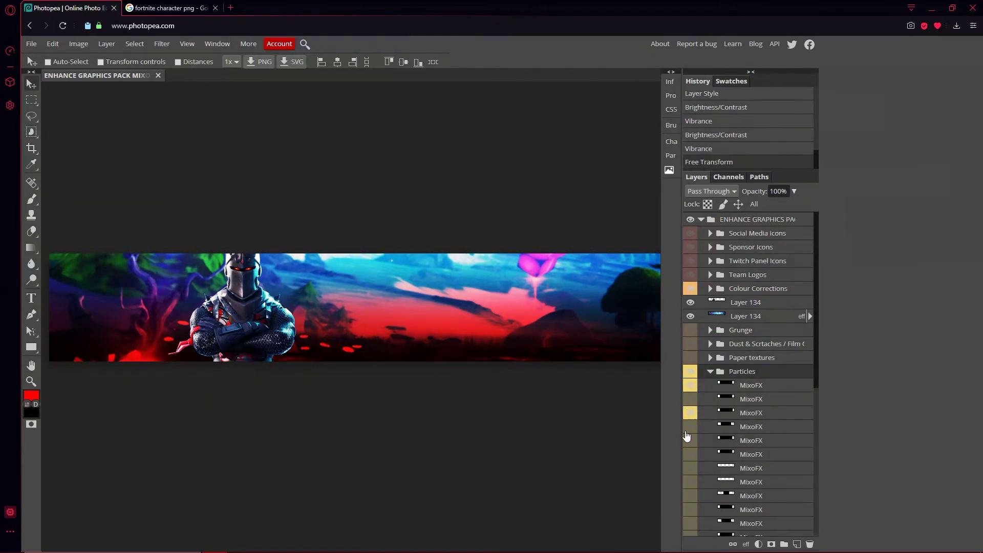
Hide the Shape 1 layer and check the particles by briefly hiding the background image layer
scroll(690, 482, "down", 5)
left_click(695, 529)
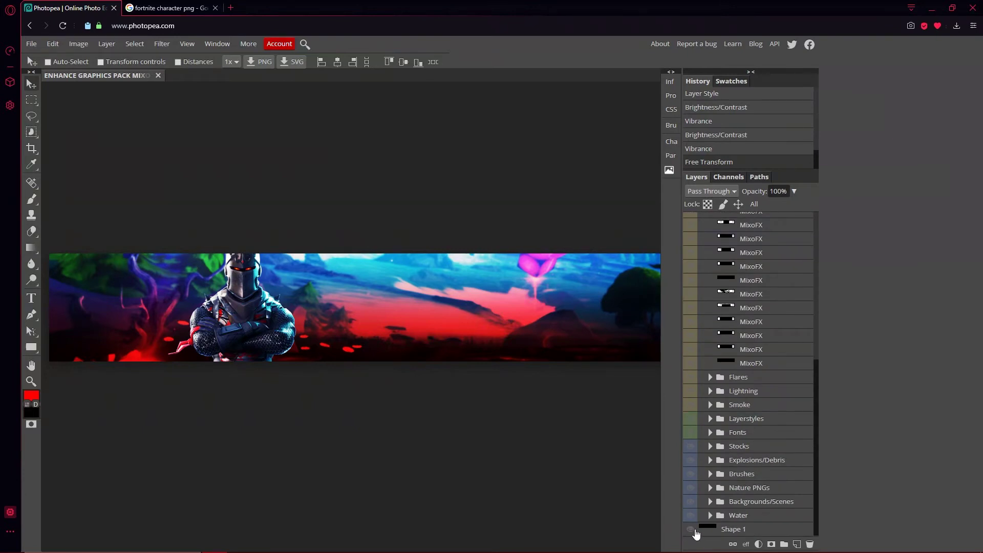
scroll(694, 513, "up", 10)
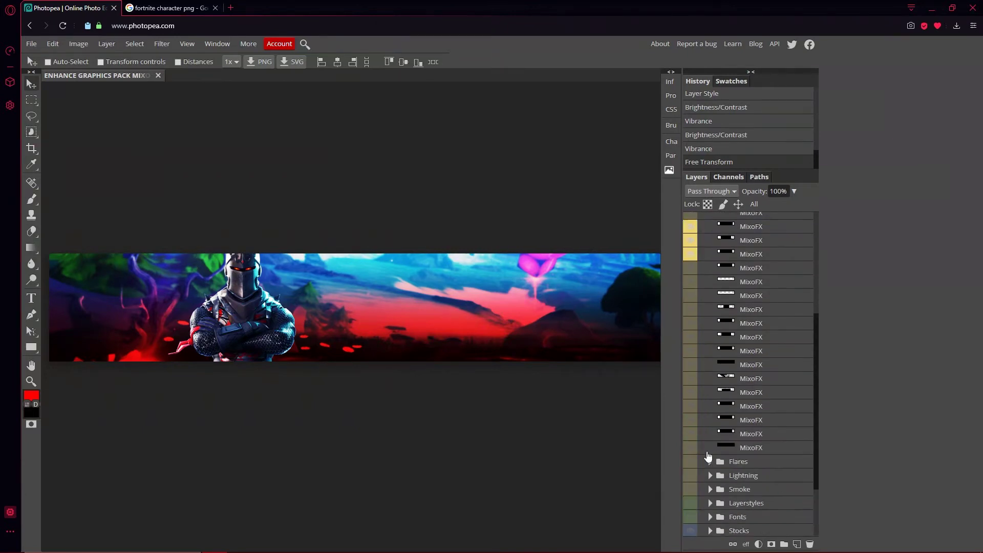
left_click(691, 316)
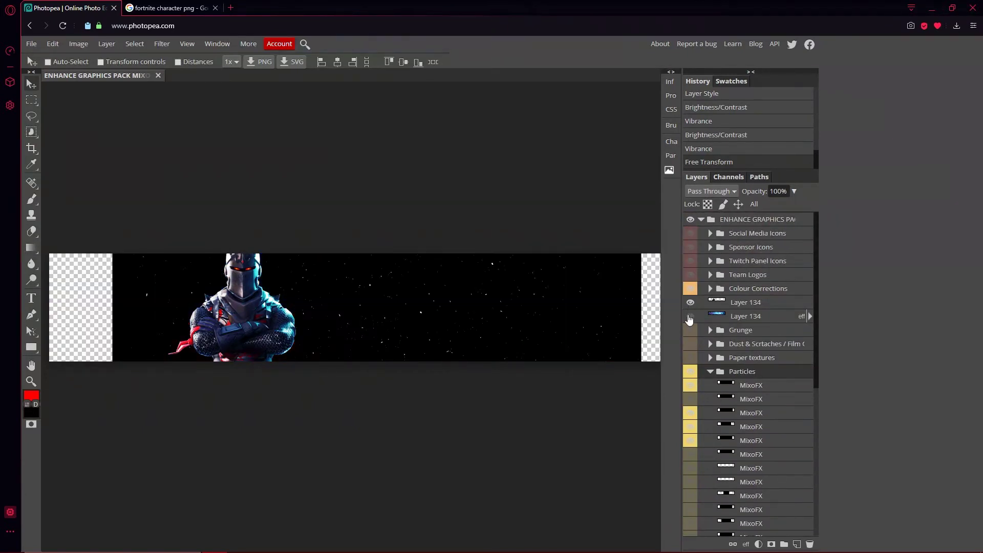
left_click(691, 317)
Move the background image layer down the stack to sit between the Backgrounds/Scenes and Water groups
left_click_drag(746, 321, 764, 522)
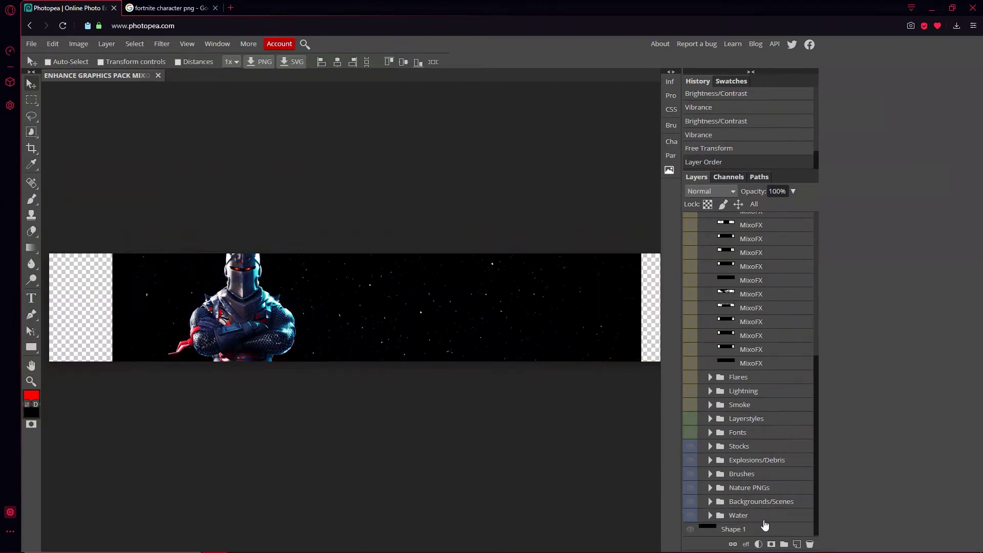
left_click(710, 515)
scroll(737, 492, "down", 3)
left_click_drag(748, 392, 742, 375)
scroll(738, 385, "up", 10)
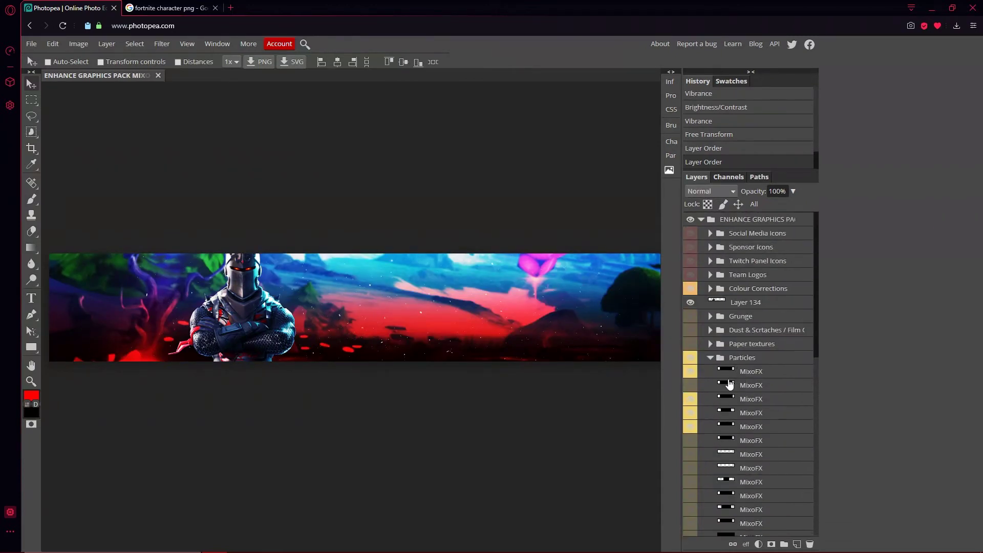
Show the second Particles texture as well and try a red Color Overlay on the topmost Particles texture
mouse_move(690, 397)
left_mouse_down()
mouse_move(694, 430)
mouse_move(692, 385)
left_mouse_up()
left_click(694, 430)
left_click(773, 377)
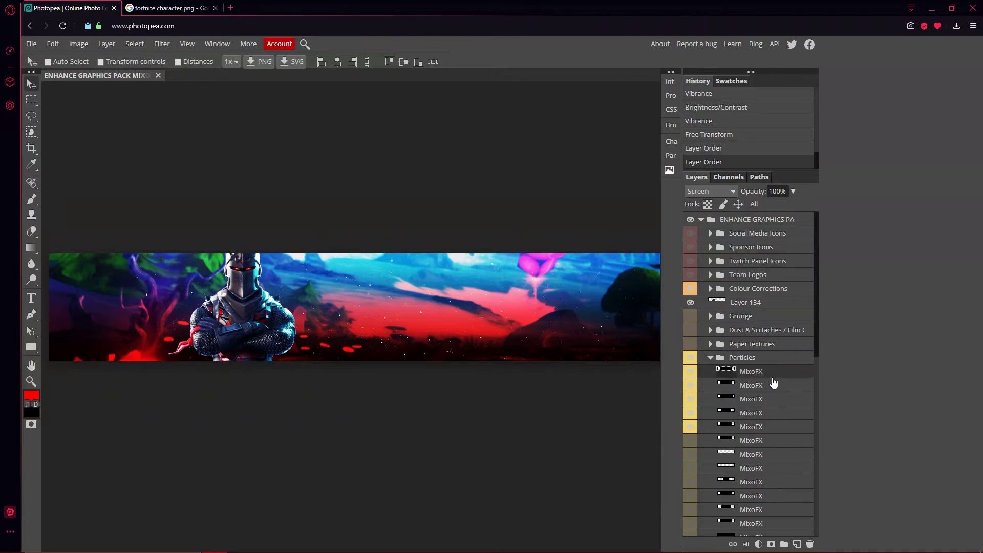
double_click(791, 378)
left_click_drag(373, 128, 869, 86)
left_click(609, 209)
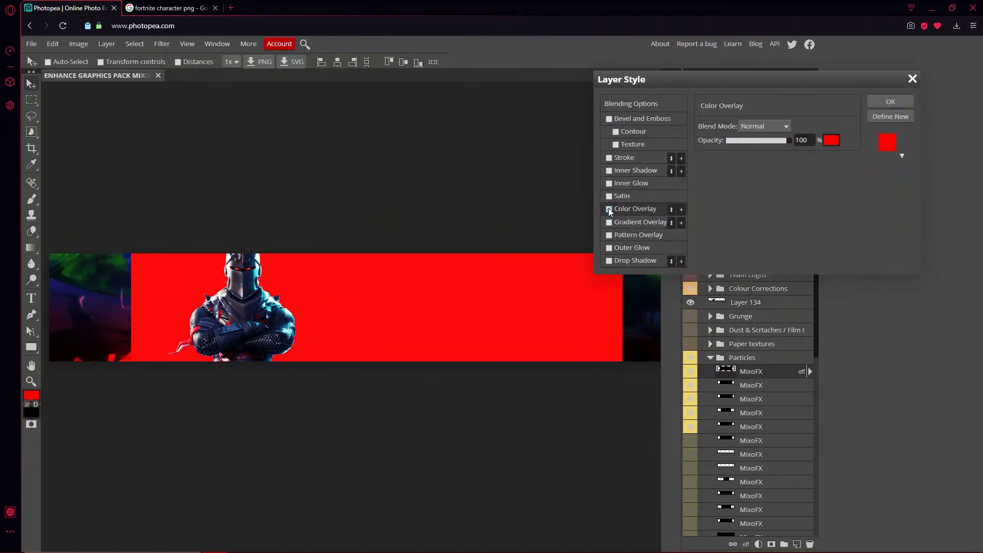
left_click(609, 210)
left_click(609, 210)
Try the Screen blend mode for the Color Overlay and discard the layer style changes
left_click(765, 126)
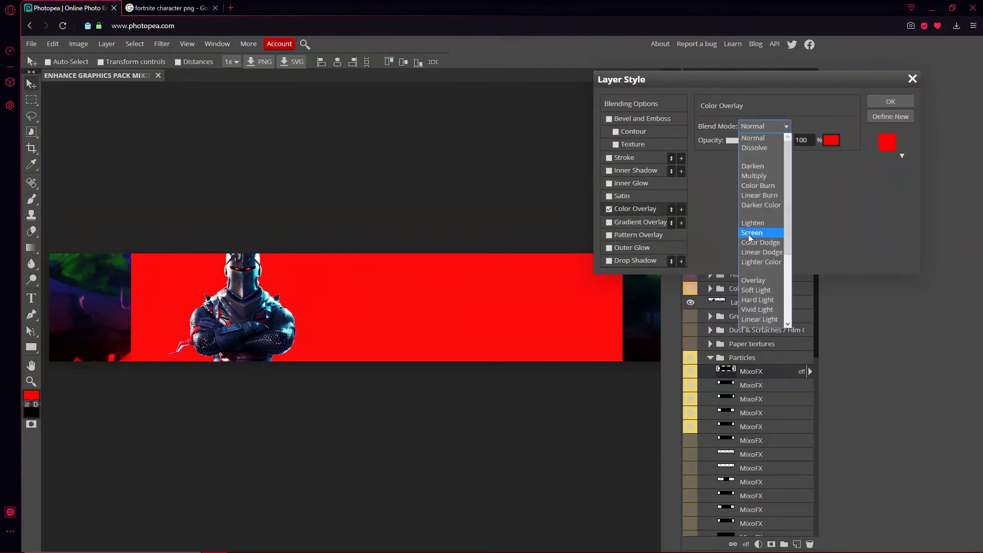
left_click(748, 235)
left_click(609, 210)
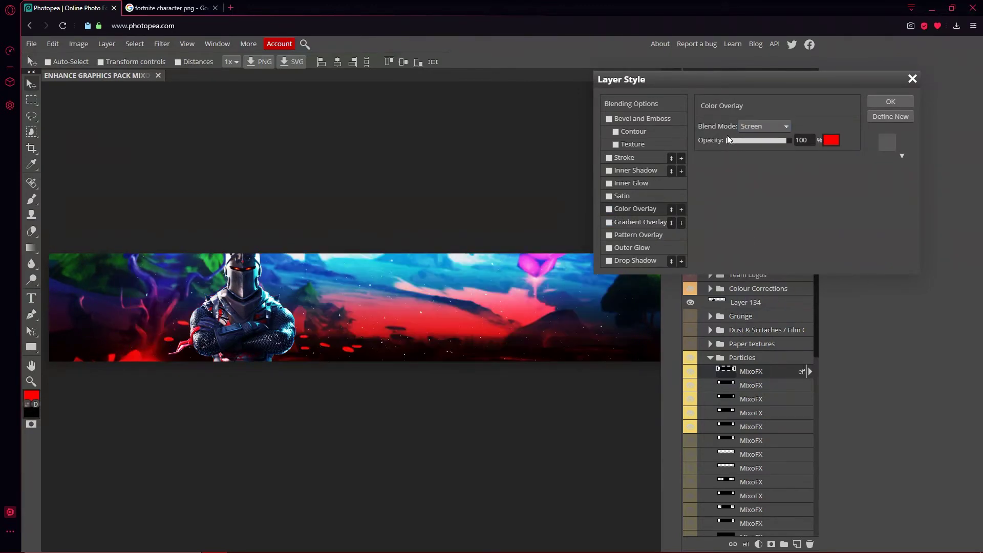
left_click(764, 126)
scroll(758, 205, "up", 3)
left_click(755, 135)
left_click(913, 80)
Swap the first five Particles textures for the seventh and eighth, and give the eighth a red Color Overlay
left_click_drag(690, 426, 689, 371)
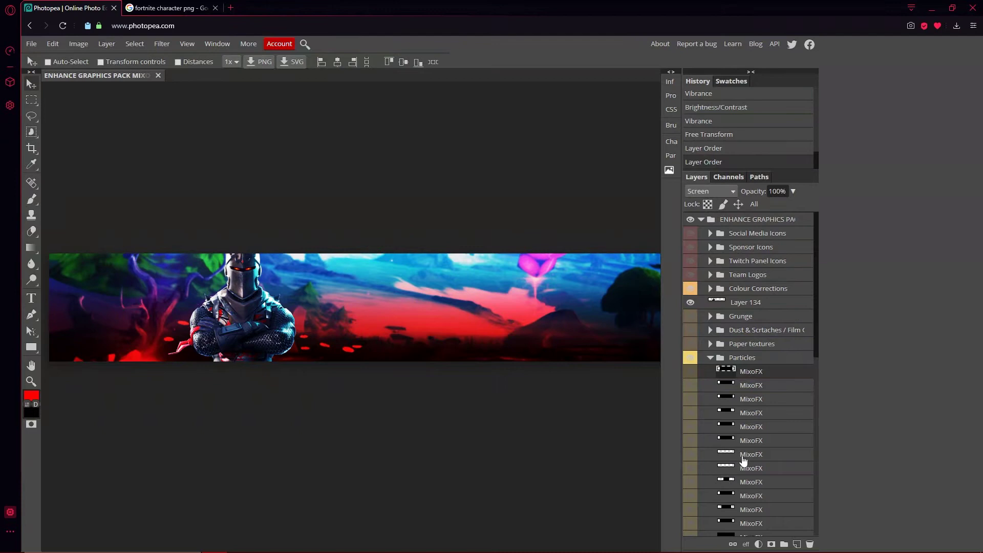
left_click_drag(691, 455, 691, 468)
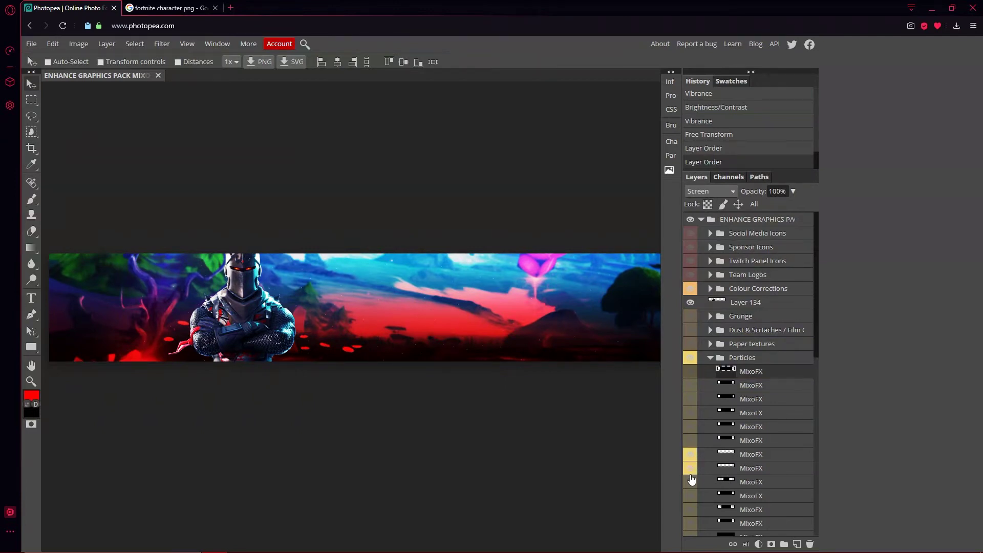
double_click(792, 469)
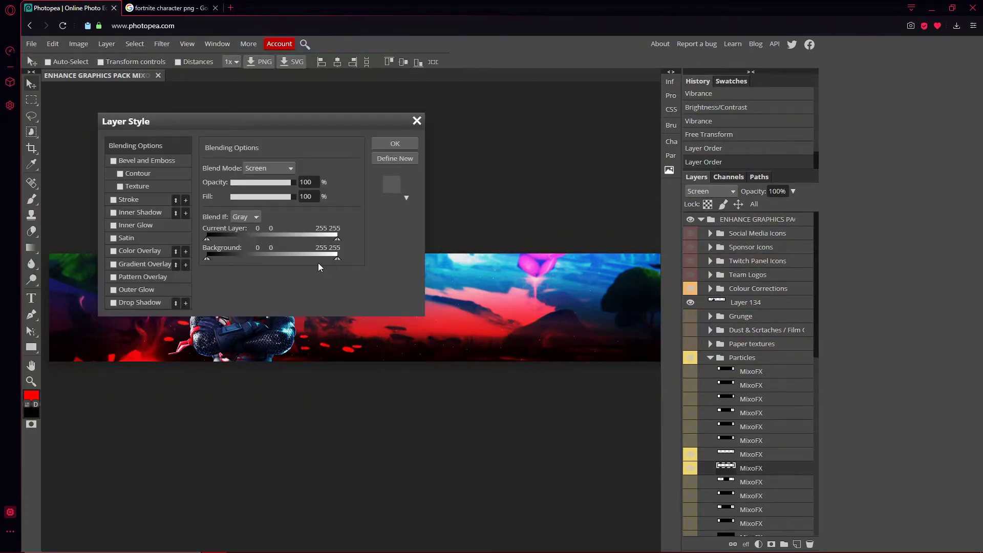
left_click(114, 252)
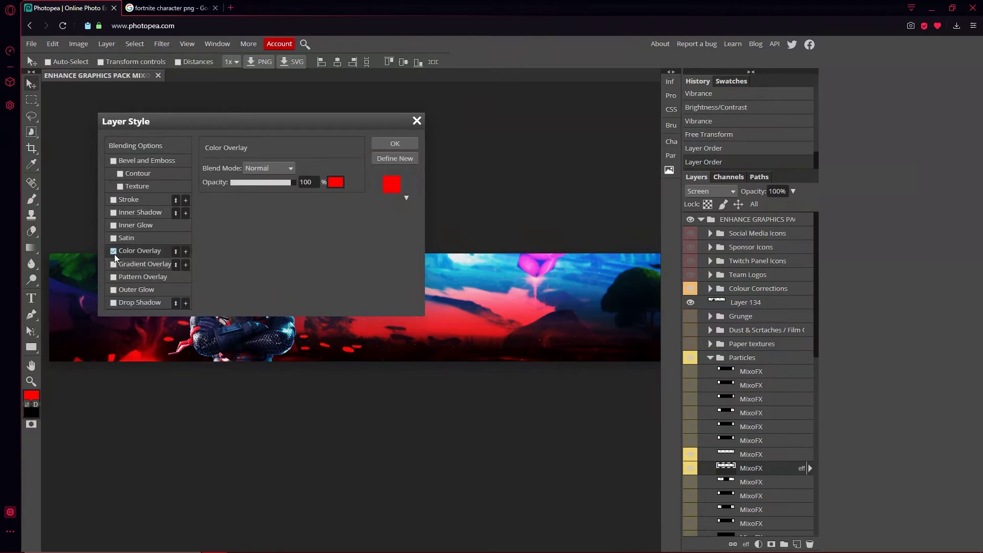
left_click(385, 144)
Give the seventh Particles texture a red Color Overlay and move it with Free Transform to about X 461 px, Y 175 px
double_click(794, 454)
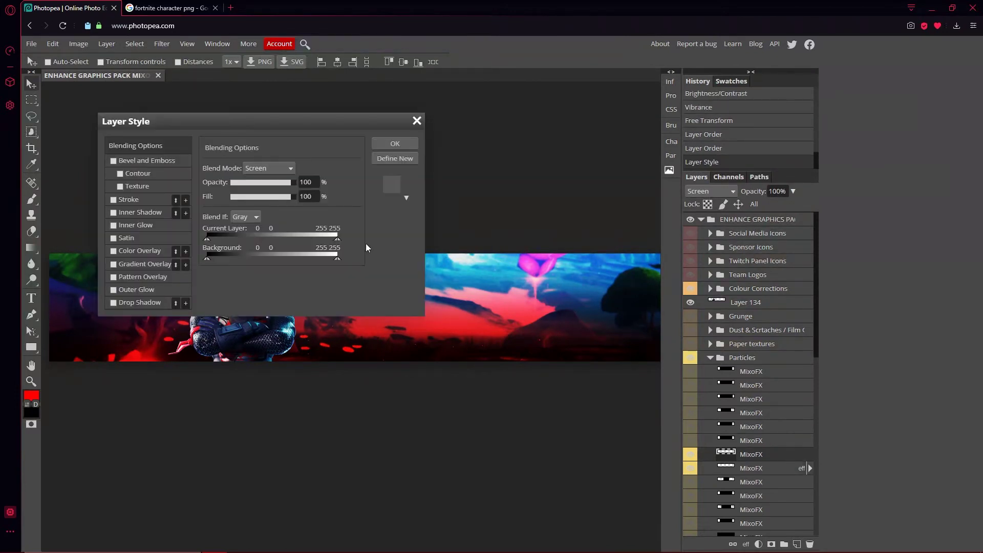
left_click(114, 252)
left_click(388, 147)
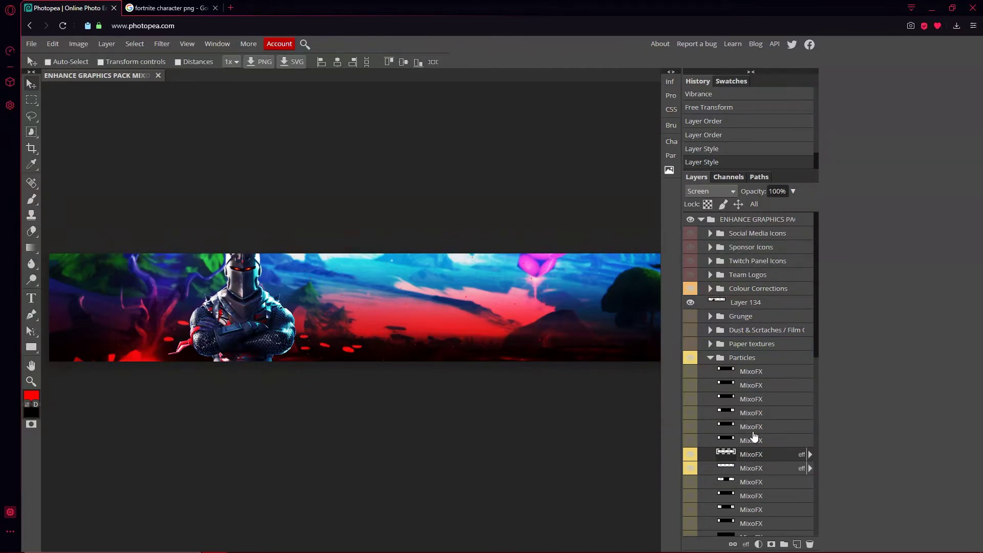
left_click(53, 43)
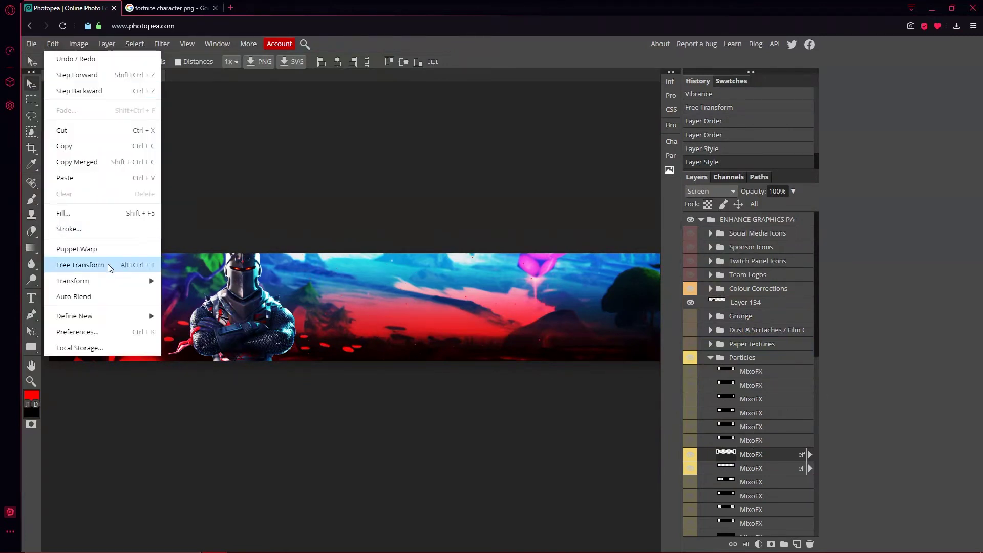
left_click(85, 265)
left_click_drag(204, 263, 155, 268)
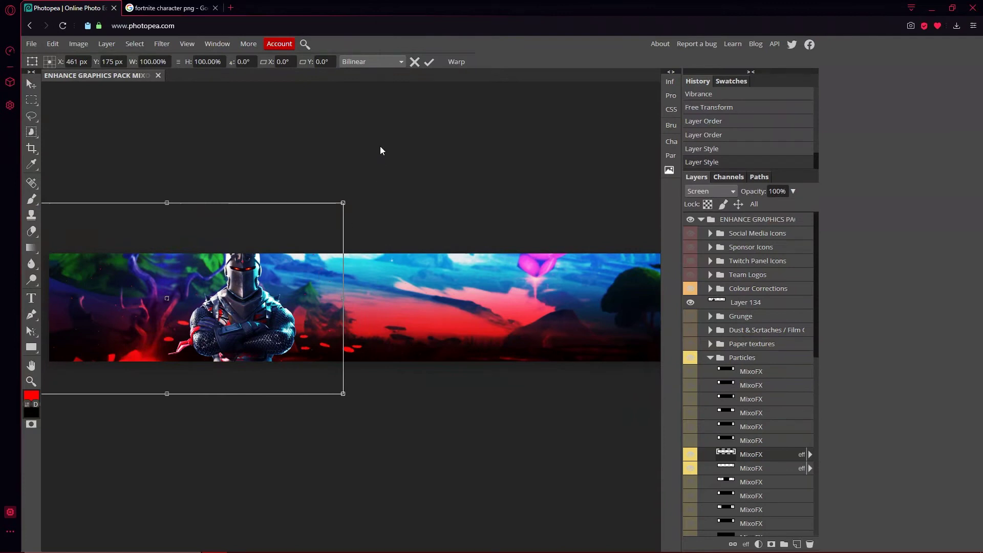
left_click(430, 61)
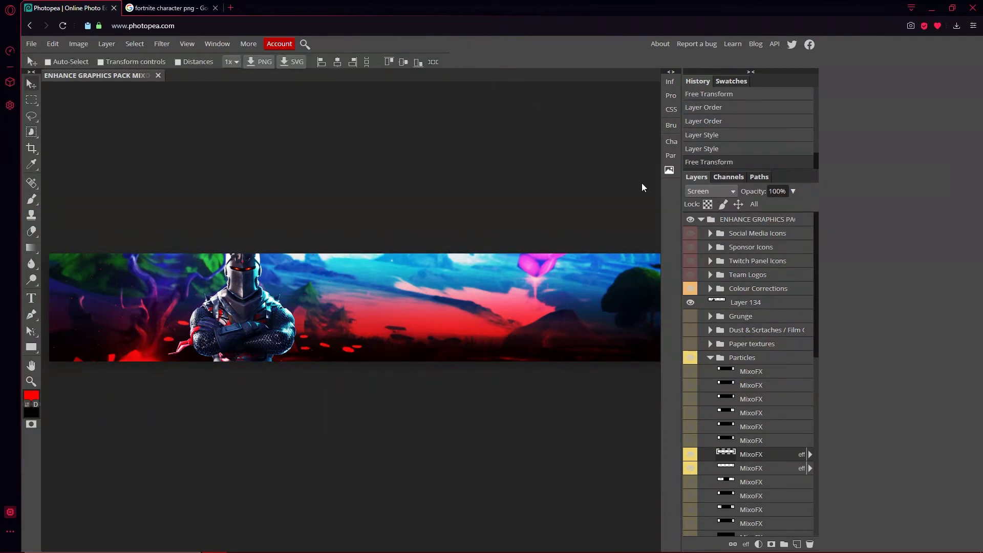
Show the 14th and 15th Particles textures and try a red Color Overlay on the 15th without keeping it
scroll(768, 439, "down", 4)
left_click(694, 348)
left_click(690, 362)
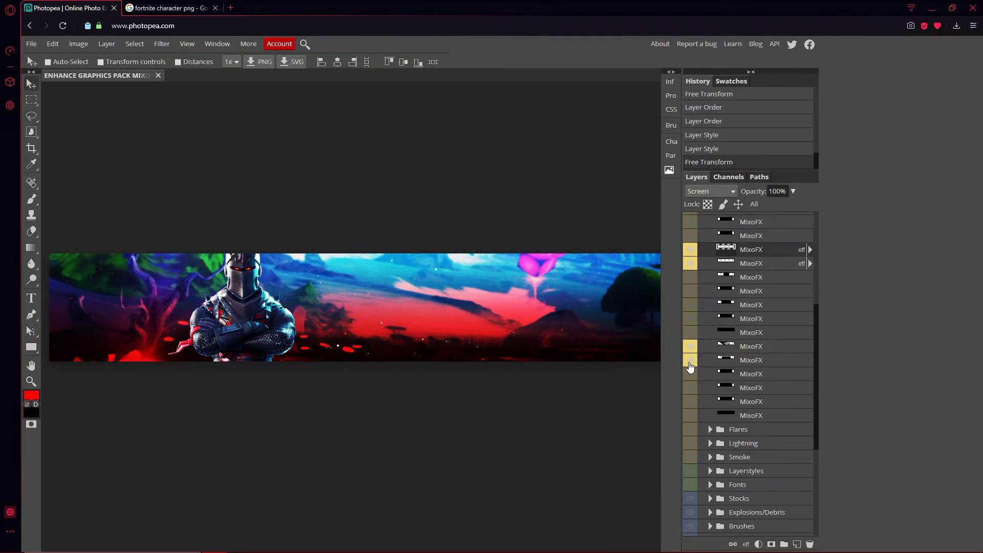
double_click(774, 363)
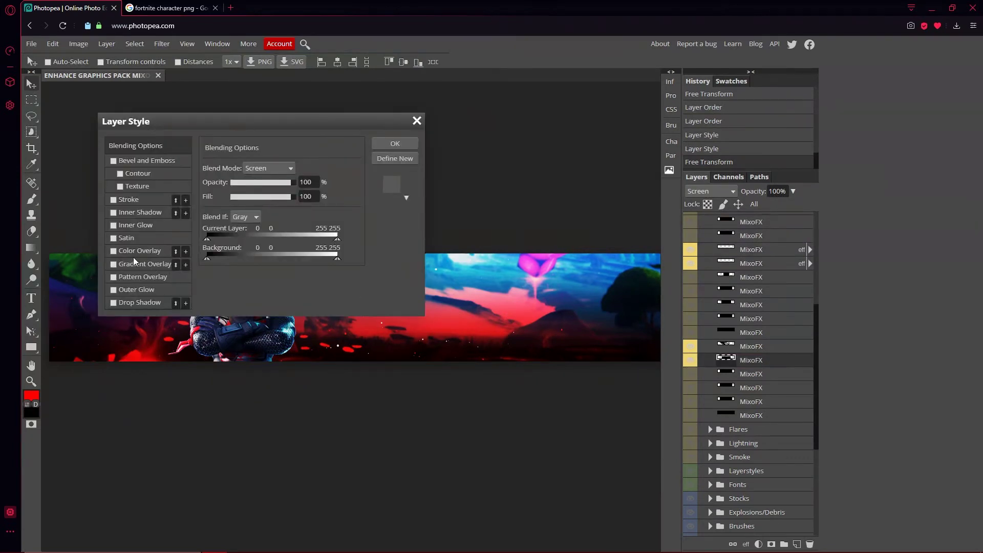
left_click(113, 251)
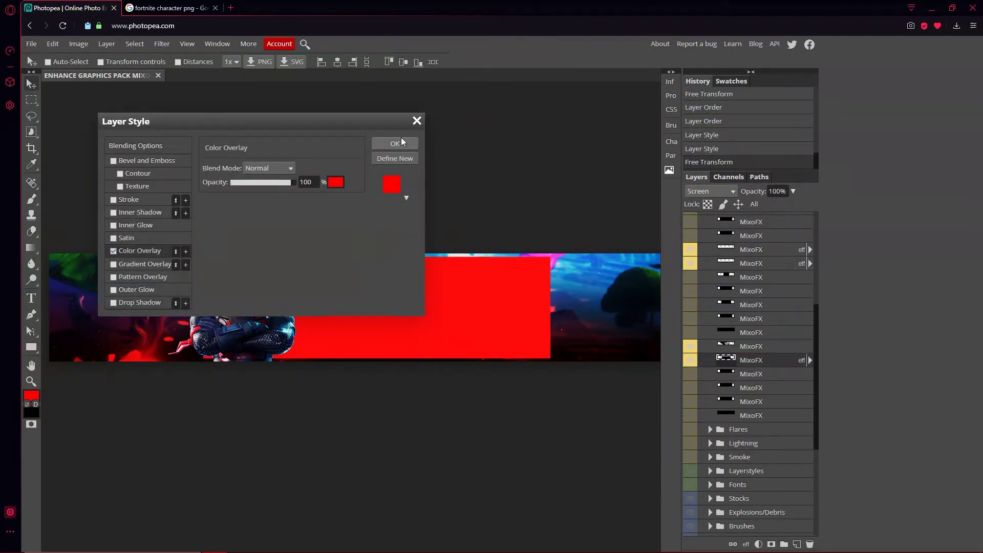
left_click(414, 122)
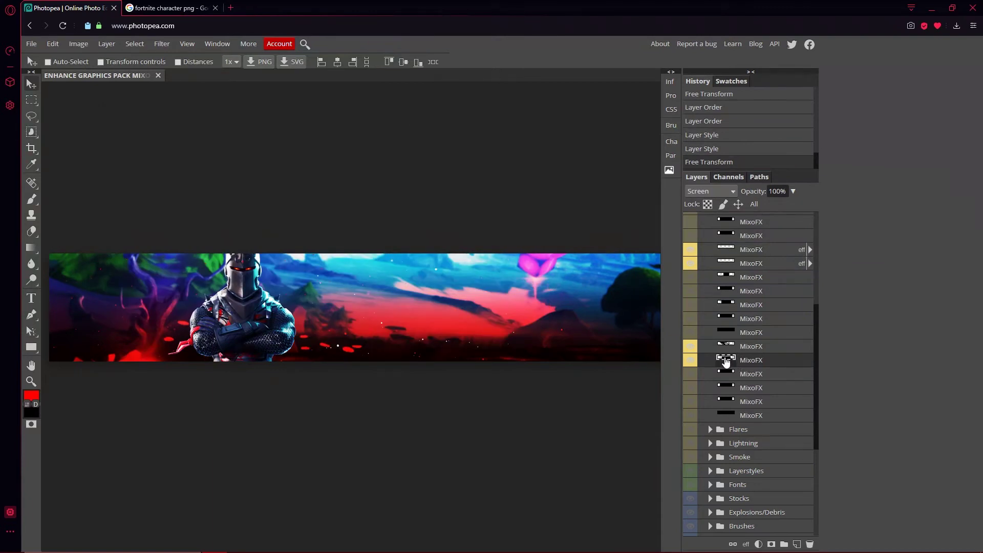
Hide the 15th Particles texture and collapse the Particles group
left_click(690, 361)
scroll(716, 357, "down", 1)
scroll(716, 357, "down", 3)
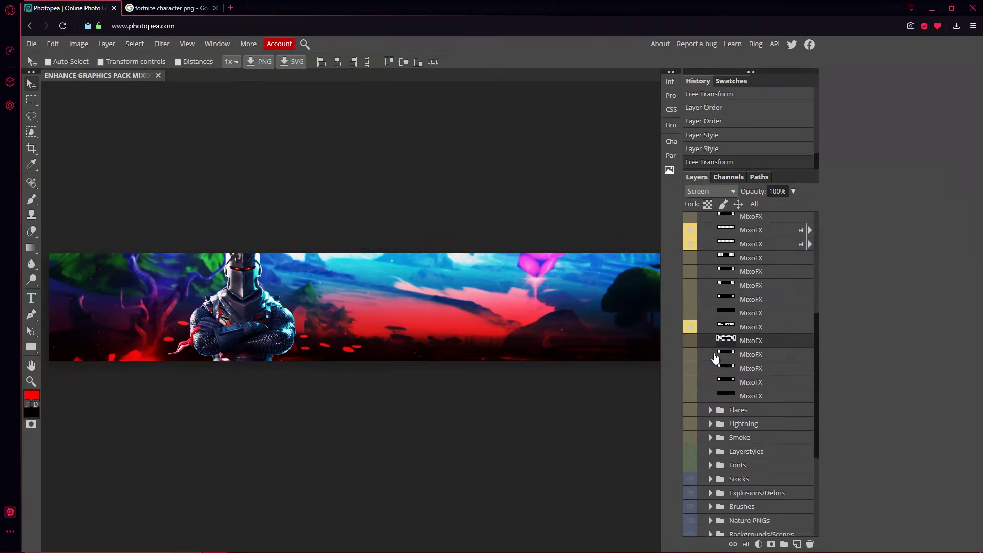
scroll(714, 328, "up", 6)
left_click(710, 256)
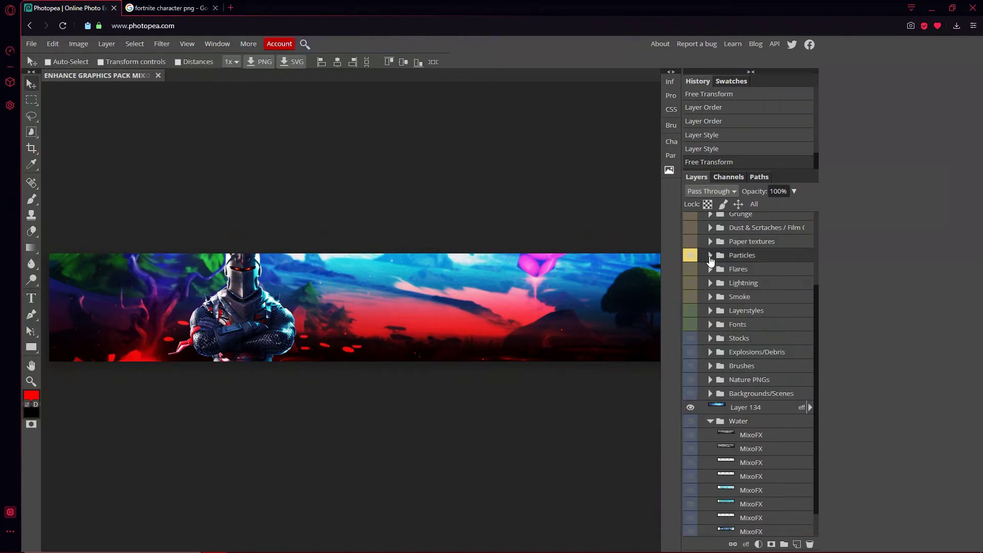
Expand the Flares group, and show and select its first MixoFX flare
left_click(710, 268)
left_click(691, 284)
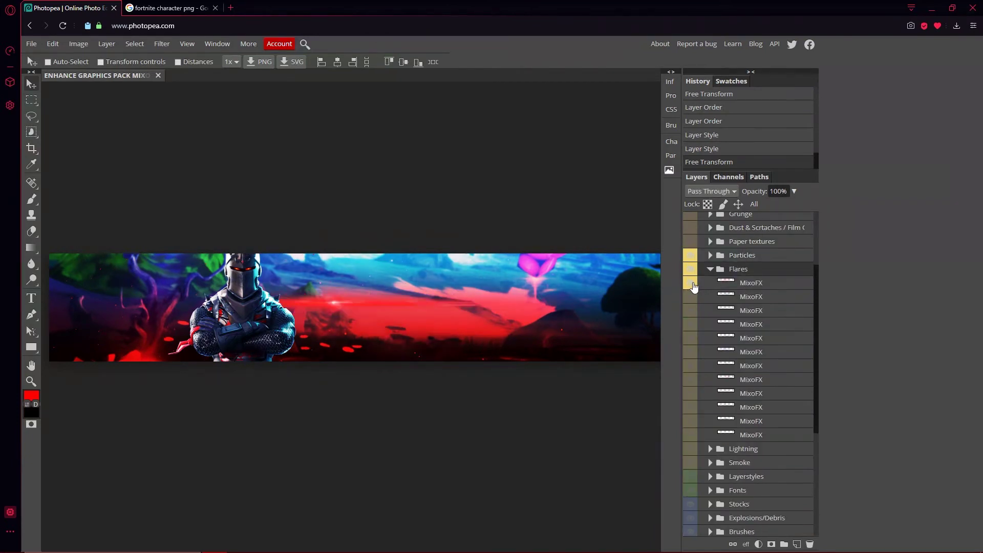
left_click(751, 287)
Try moving the first flare with Free Transform to about X 1742 px, Y 441 px along the banner's lower edge
left_click(53, 44)
left_click(123, 264)
left_click_drag(341, 305, 235, 363)
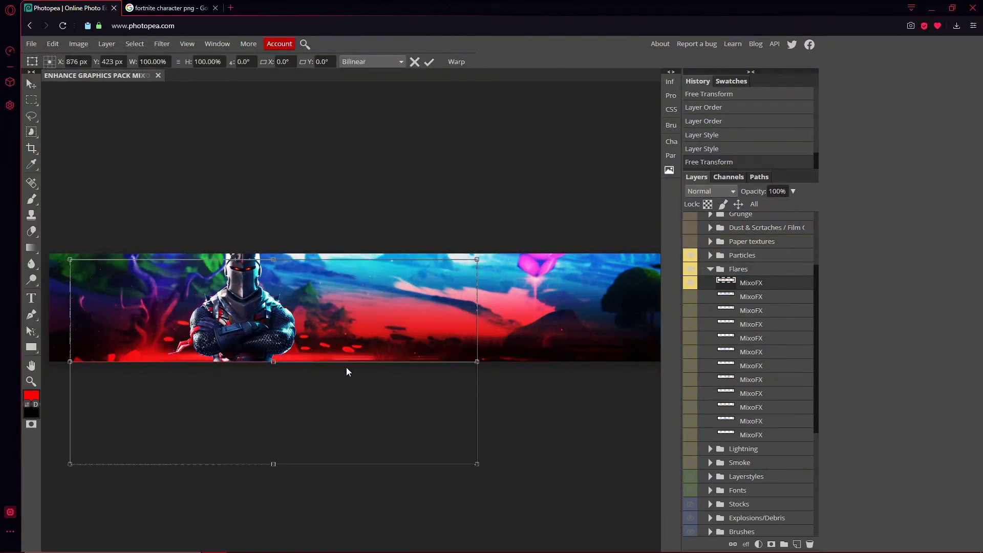
left_click_drag(384, 392, 565, 390)
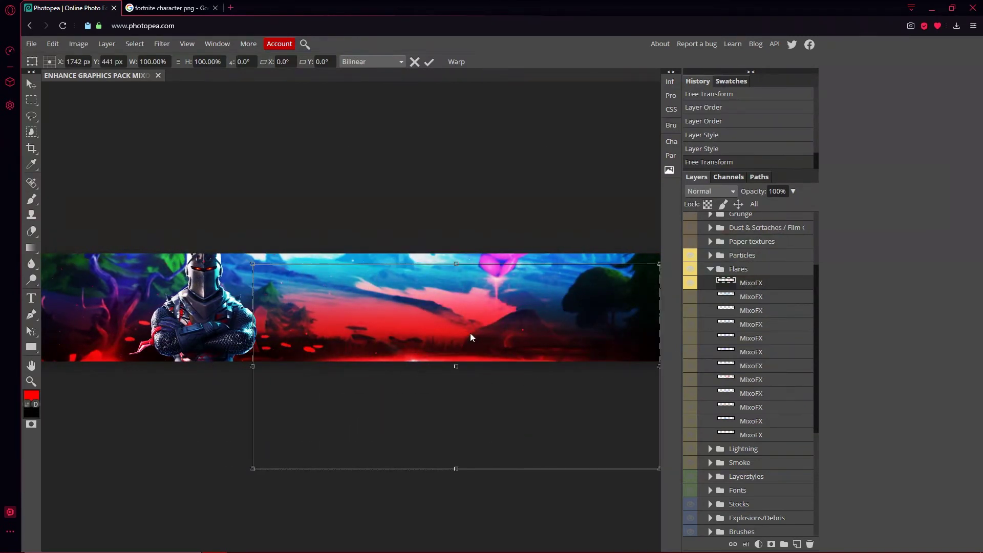
left_click(413, 62)
Hide the first flare and preview the fourth and fifth flares one at a time
left_click(691, 282)
left_click(690, 283)
left_click(691, 283)
left_click(694, 320)
left_click(694, 323)
left_click(694, 323)
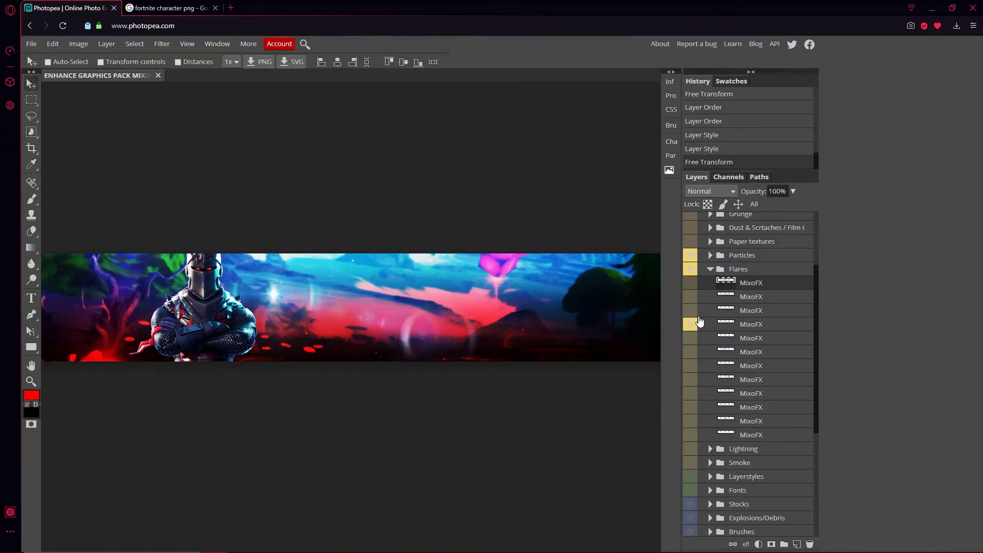
left_click(694, 325)
left_click(691, 339)
left_click(692, 339)
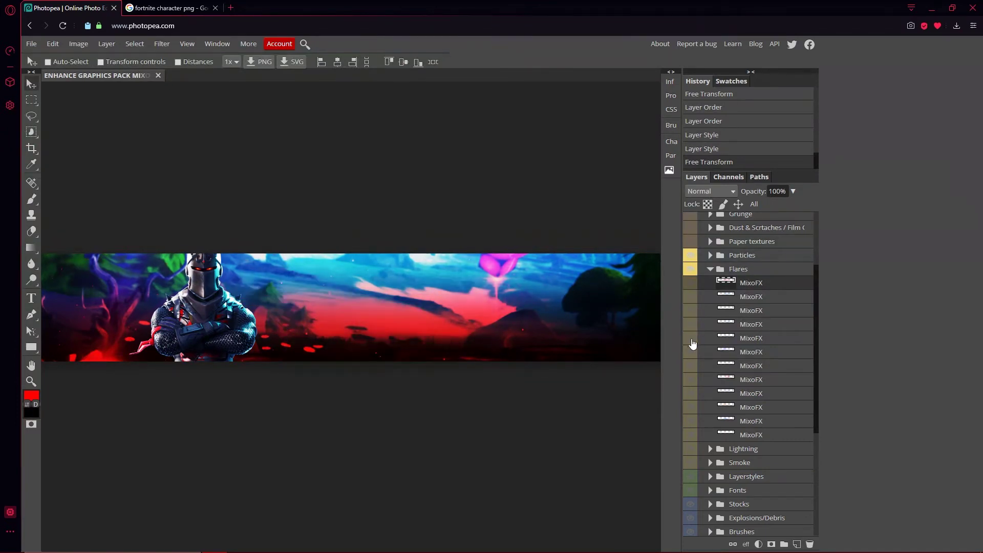
Show the sixth flare, try a red Color Overlay on it, and apply its layer style with the overlay turned off
left_click(691, 352)
left_click(734, 356)
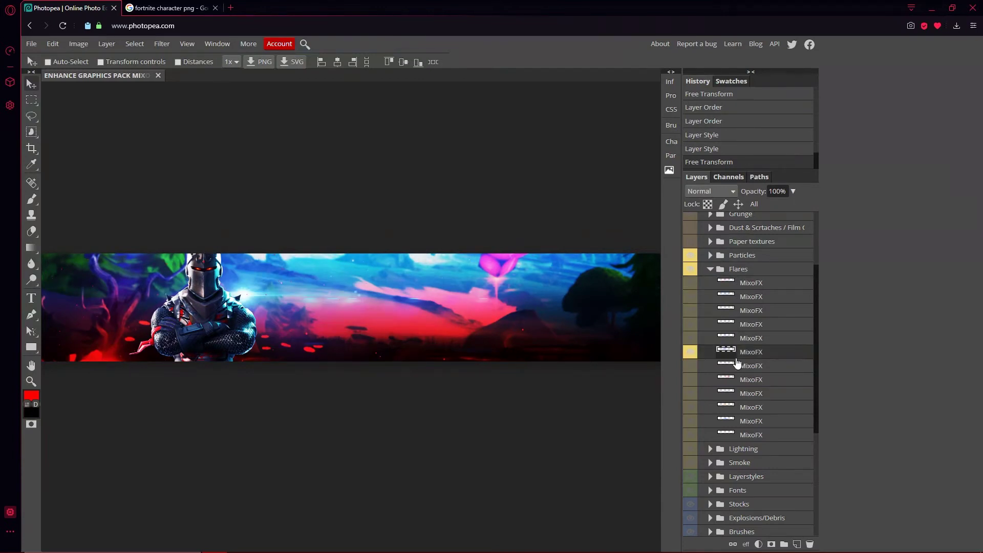
double_click(801, 362)
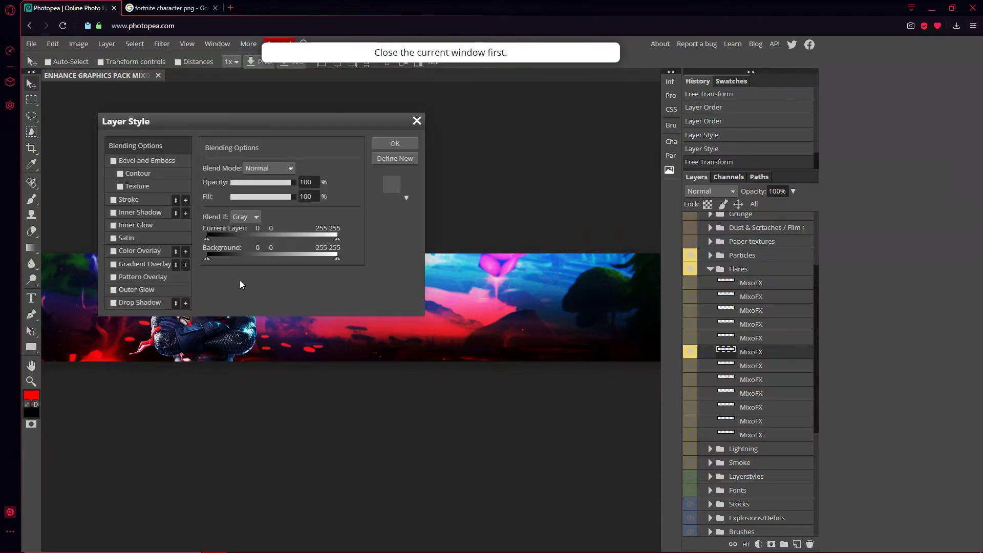
left_click(112, 251)
left_click_drag(179, 117, 610, 168)
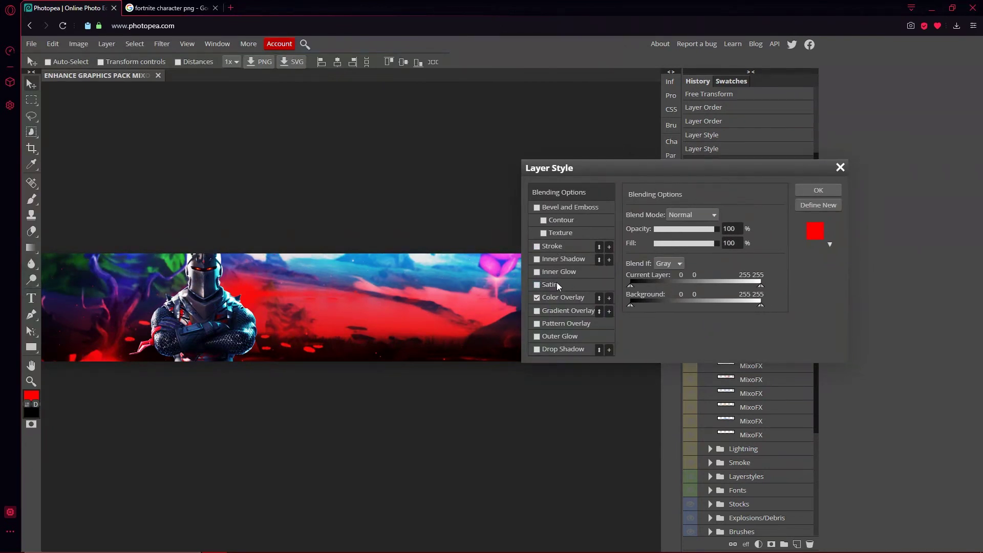
left_click(537, 298)
left_click(809, 191)
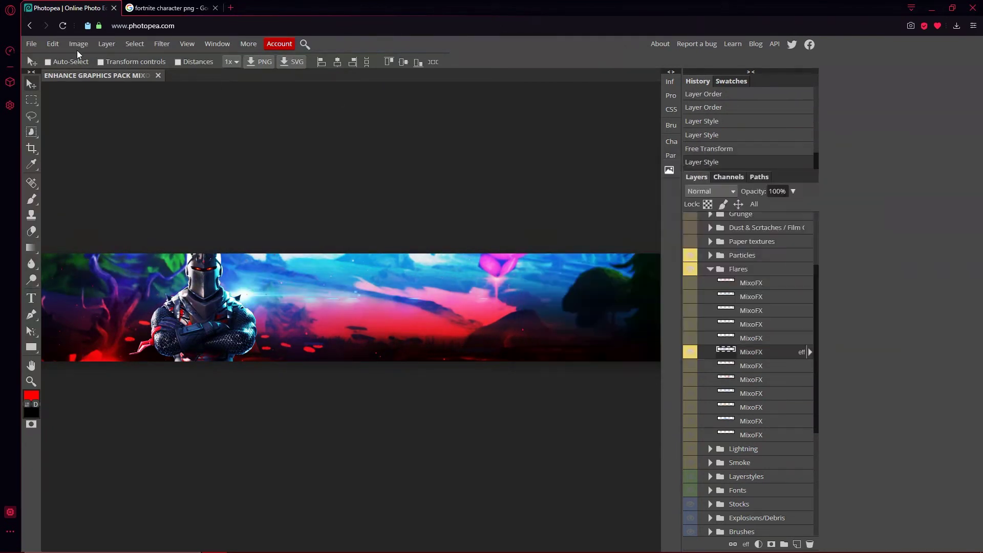
Move the sixth flare with Free Transform to about X 1108 px, Y 244 px, so it crosses the knight
left_click(52, 44)
left_click(80, 265)
left_click_drag(407, 333, 369, 312)
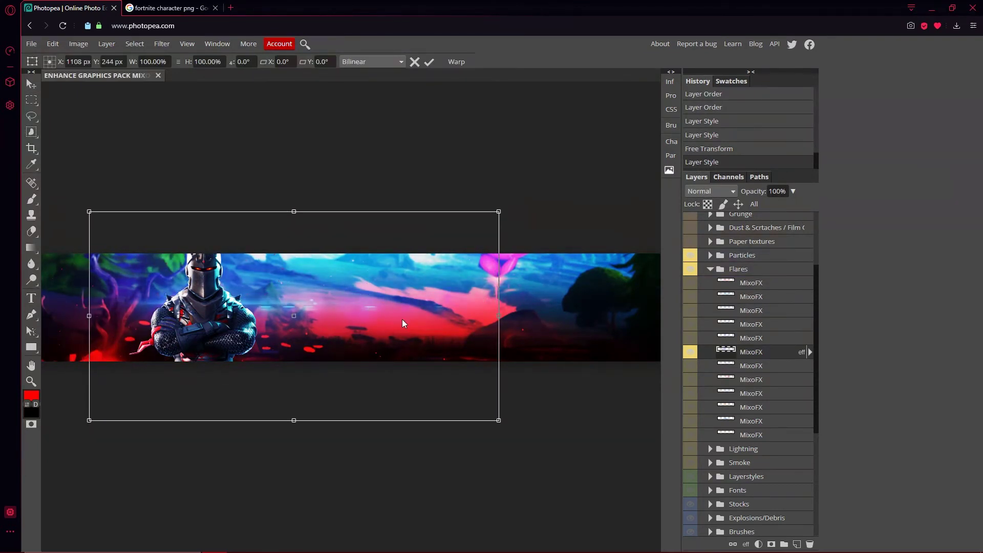
left_click(430, 62)
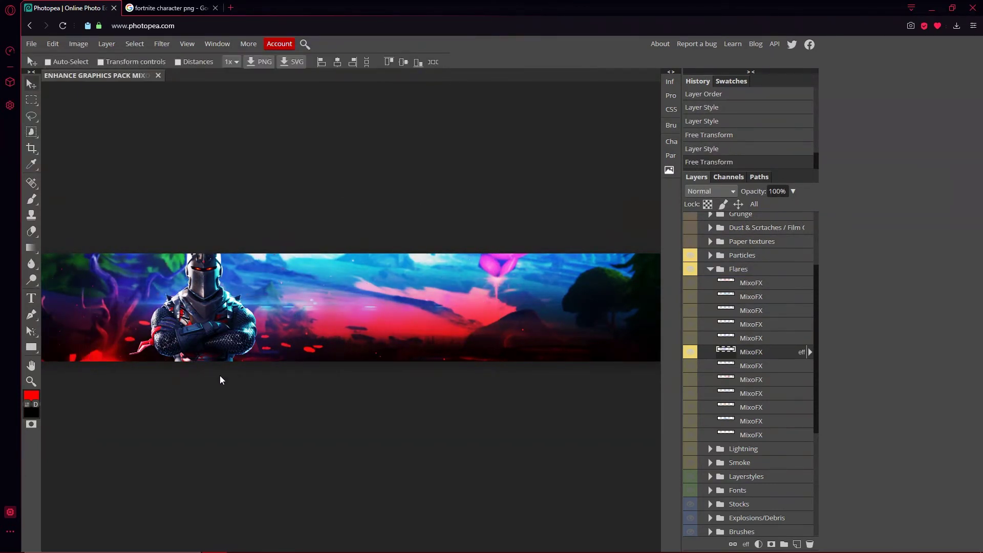
Preview the ninth to twelfth flares one at a time, and compare the banner with and without the sixth flare
left_click(690, 393)
left_click(691, 393)
left_click(692, 409)
left_click(691, 408)
left_click(691, 421)
left_click(691, 421)
left_click(691, 435)
left_click(690, 436)
left_click(693, 353)
left_click(693, 353)
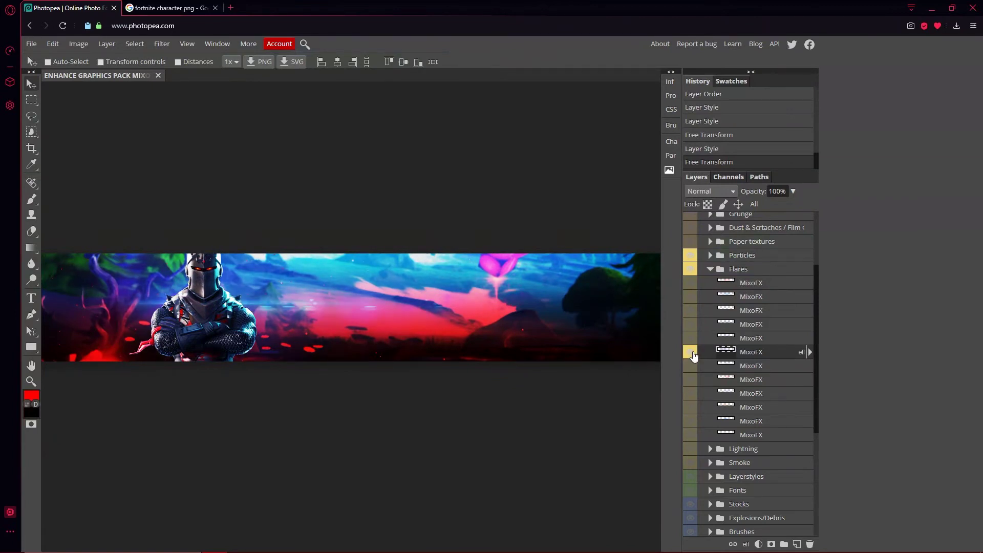
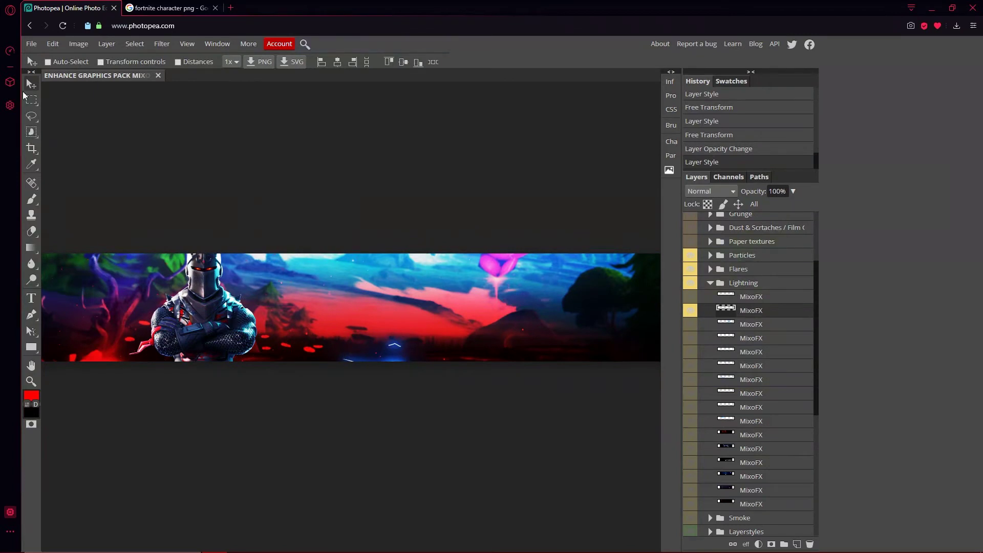
Select the Lightning group and move it up with Free Transform so the second layer's large bolt crosses the banner
left_click(55, 48)
left_click(758, 285)
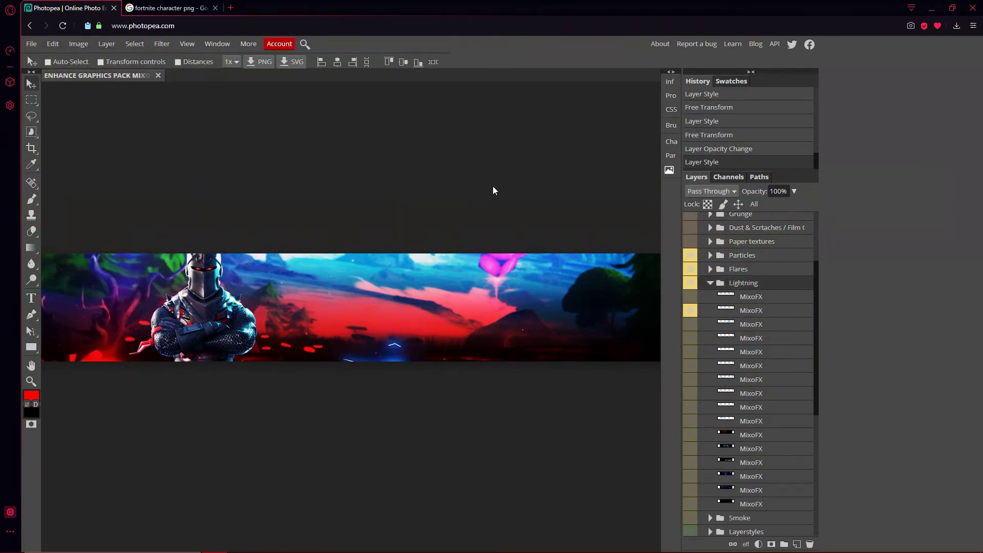
left_click(50, 45)
left_click(92, 264)
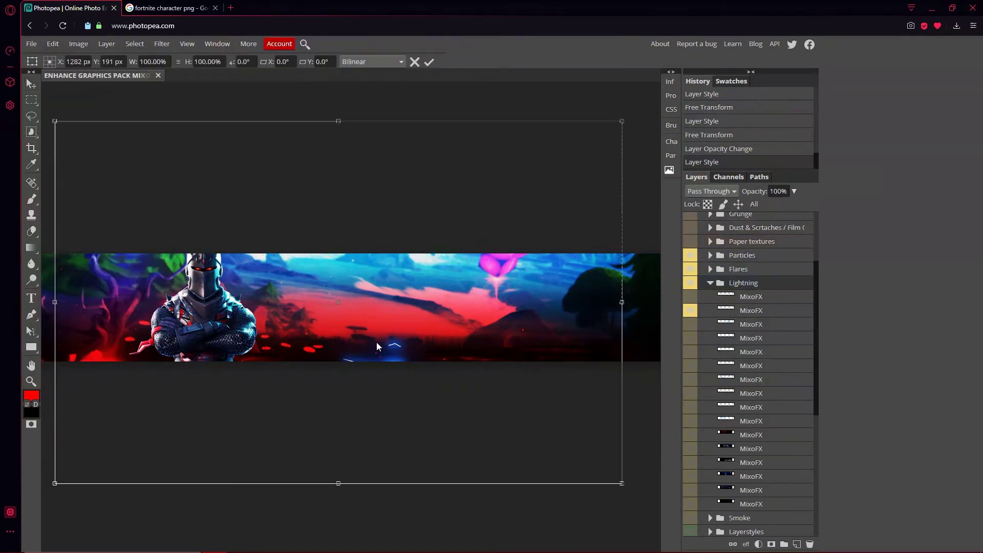
left_click_drag(361, 271, 329, 250)
left_click(428, 64)
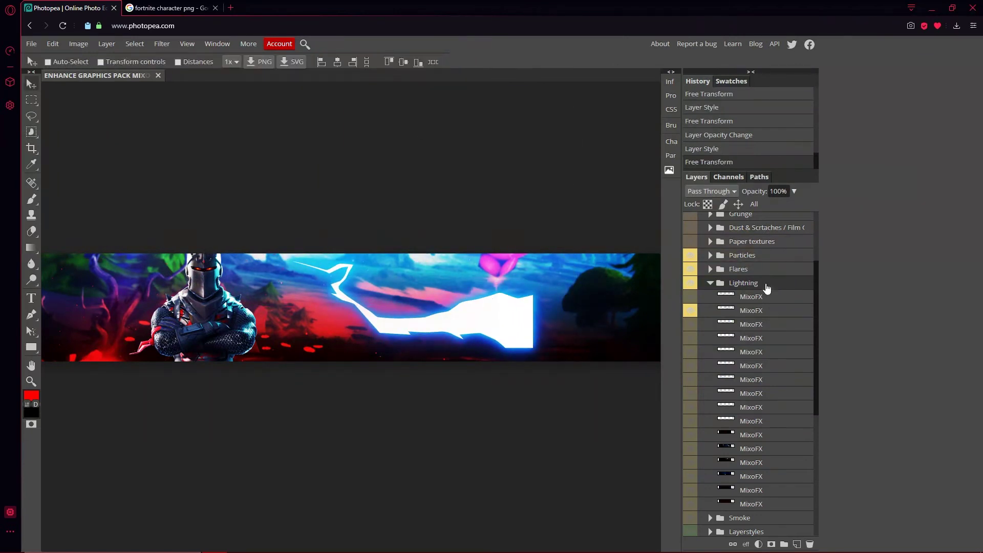
Add a red Color Overlay at 100% opacity to the second lightning layer's style
double_click(795, 311)
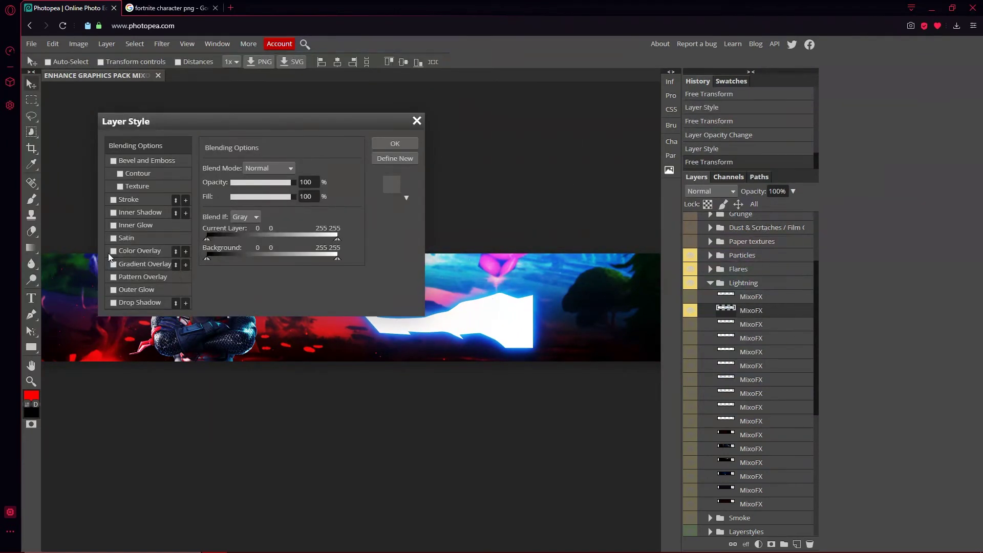
left_click(114, 251)
left_click(113, 251)
left_click_drag(244, 123, 735, 173)
left_click(604, 301)
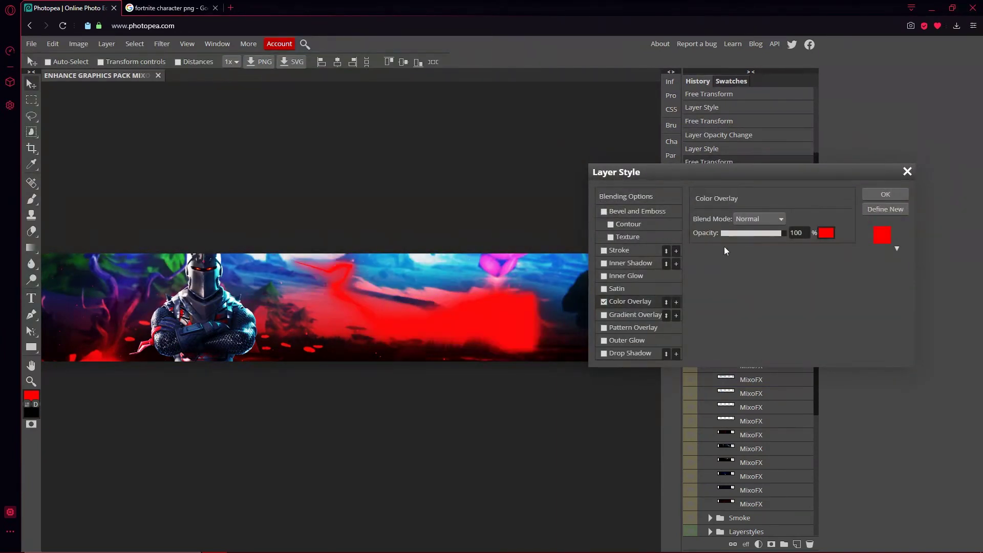
Compare the Screen, Multiply and Linear Dodge blend modes for the bolt's Color Overlay, and apply the style with Screen
left_click(758, 219)
left_click(754, 326)
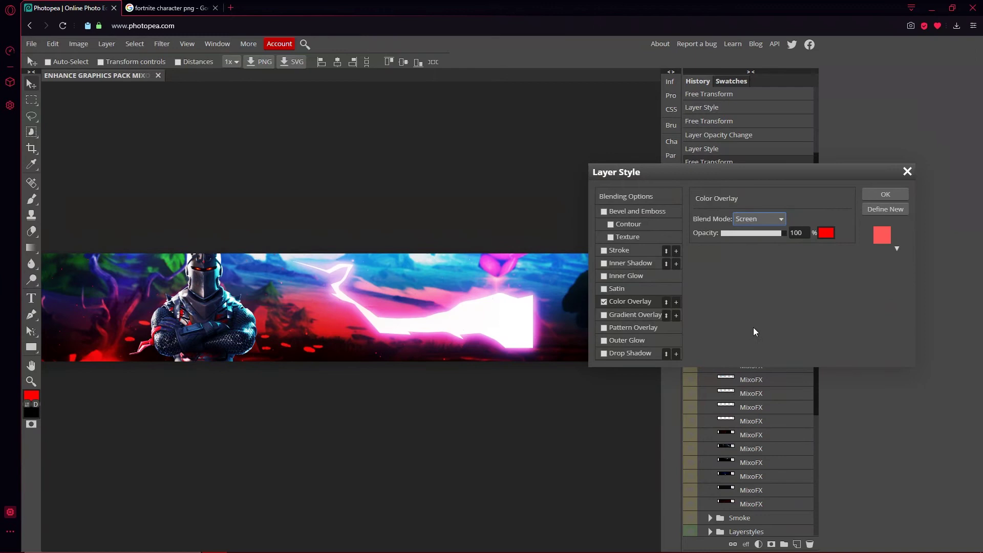
left_click(737, 220)
left_click(759, 270)
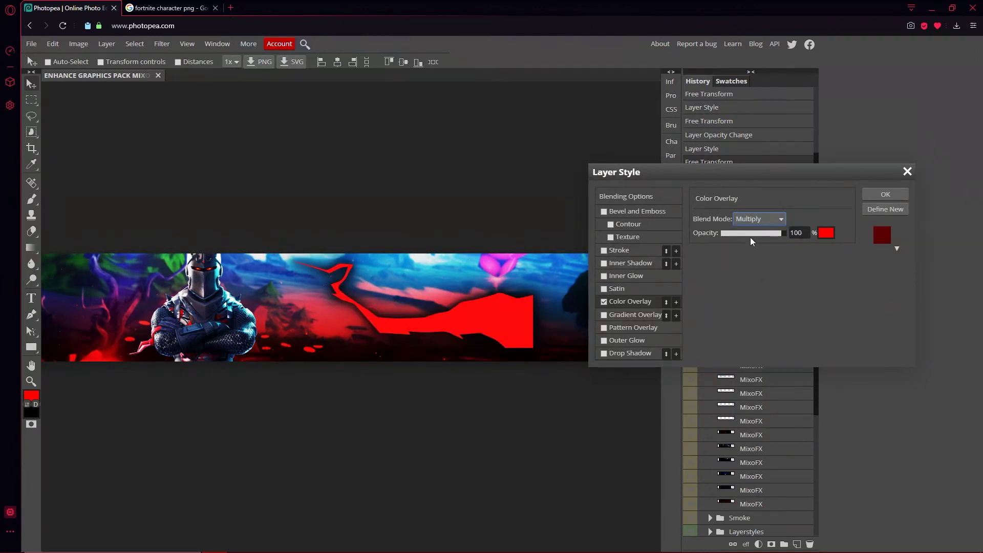
left_click(761, 219)
left_click(763, 323)
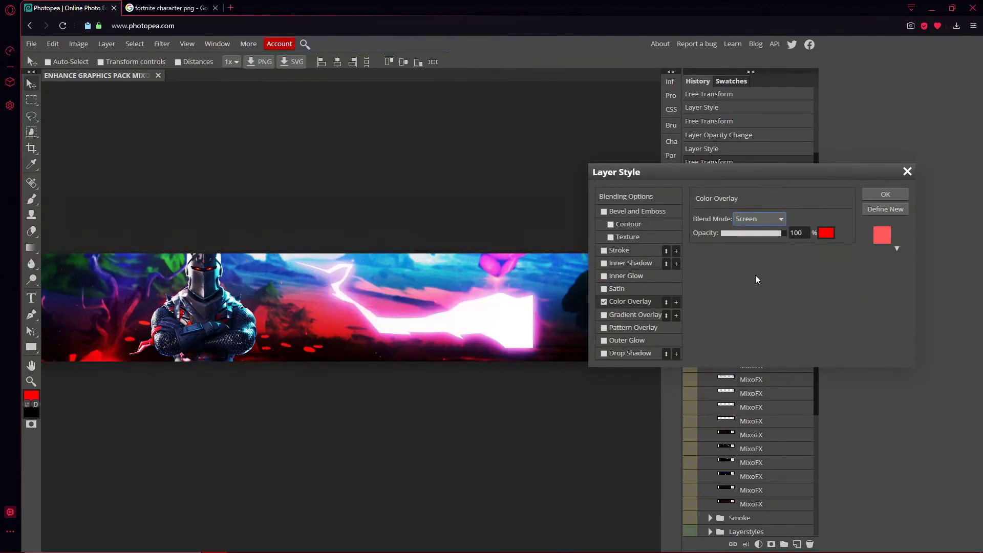
left_click(761, 219)
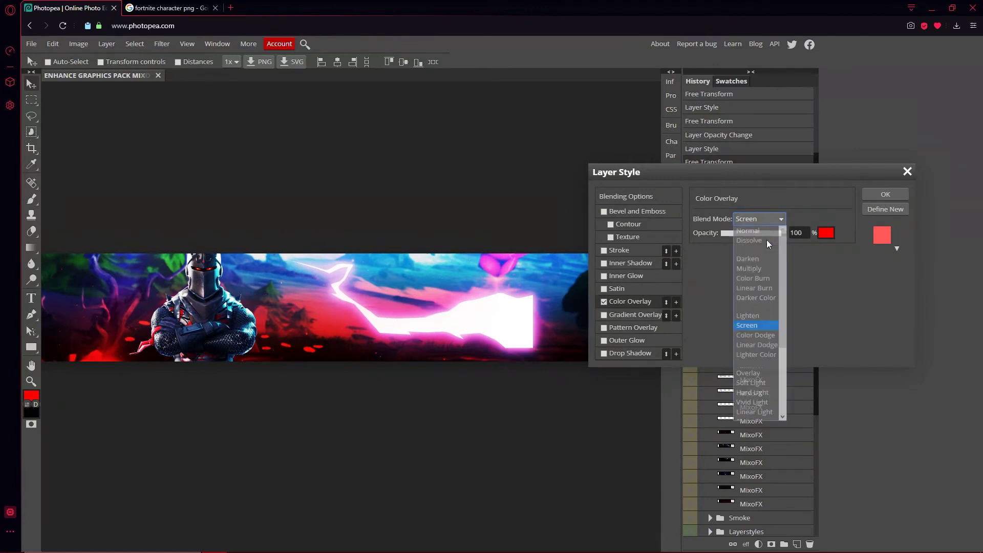
left_click(755, 344)
left_click(745, 218)
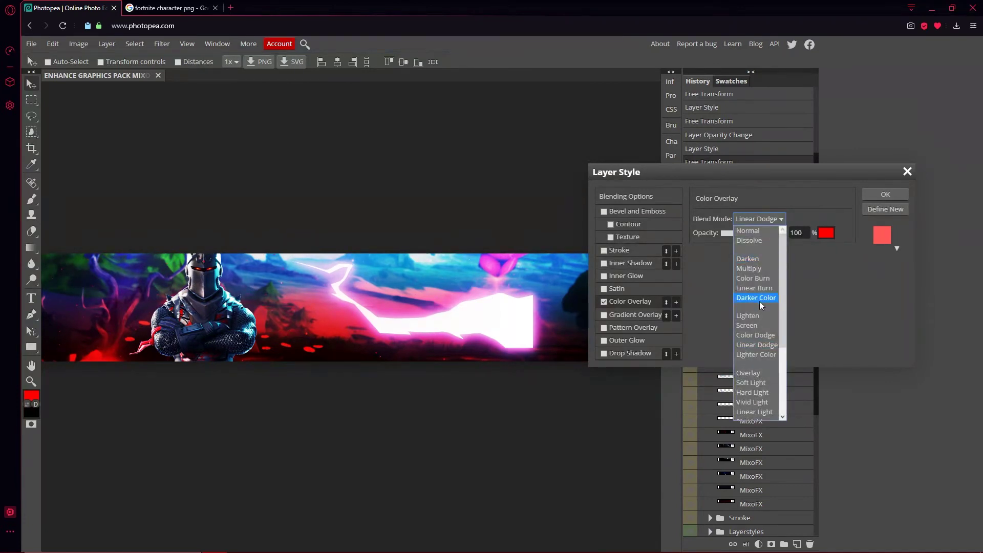
left_click(754, 322)
left_click(885, 194)
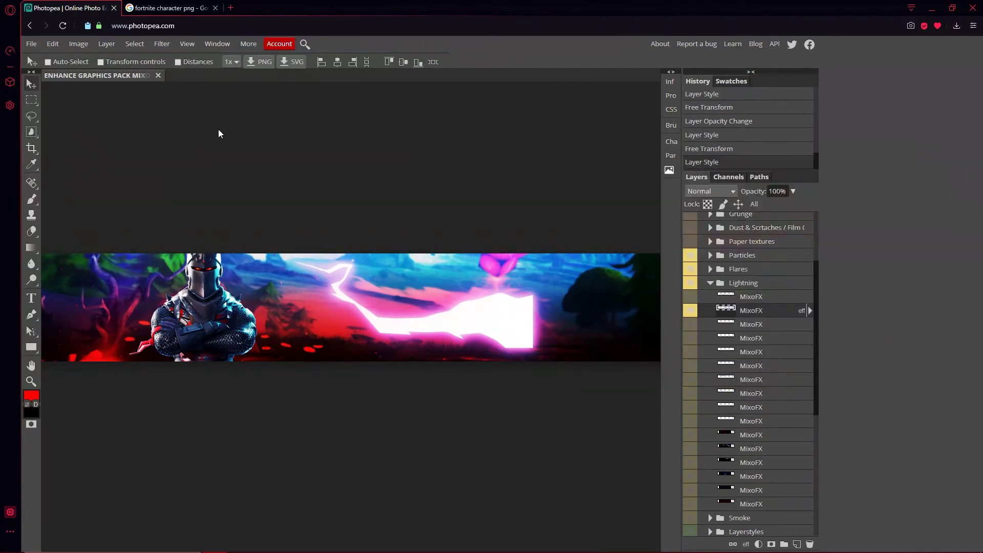
Try moving the second lightning bolt to about X 188 px, Y 222 px beside the knight and rotating it to about 140.3°
left_click(53, 45)
left_click(103, 246)
left_click_drag(390, 321, 44, 410)
left_click_drag(42, 350, 121, 284)
left_click_drag(209, 338, 165, 332)
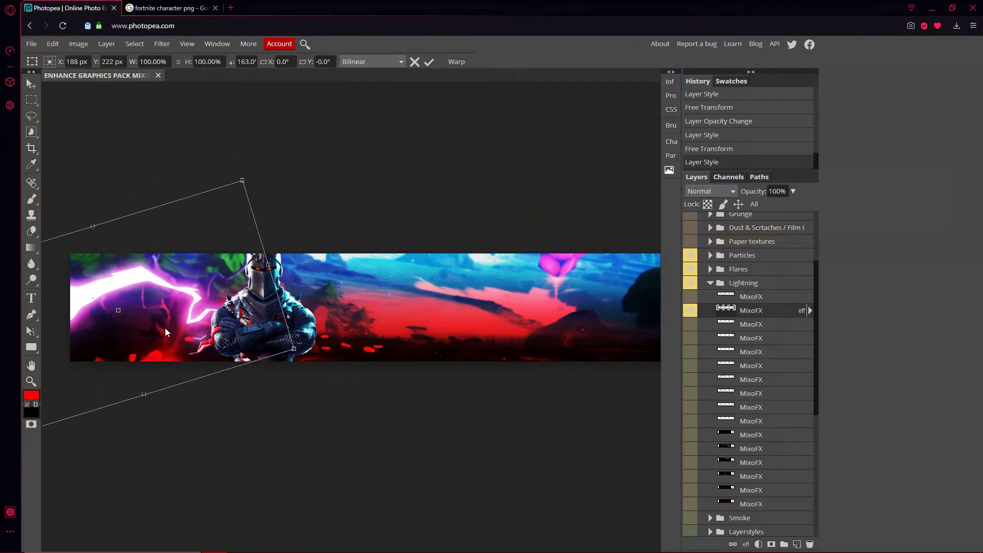
left_click_drag(249, 148, 228, 124)
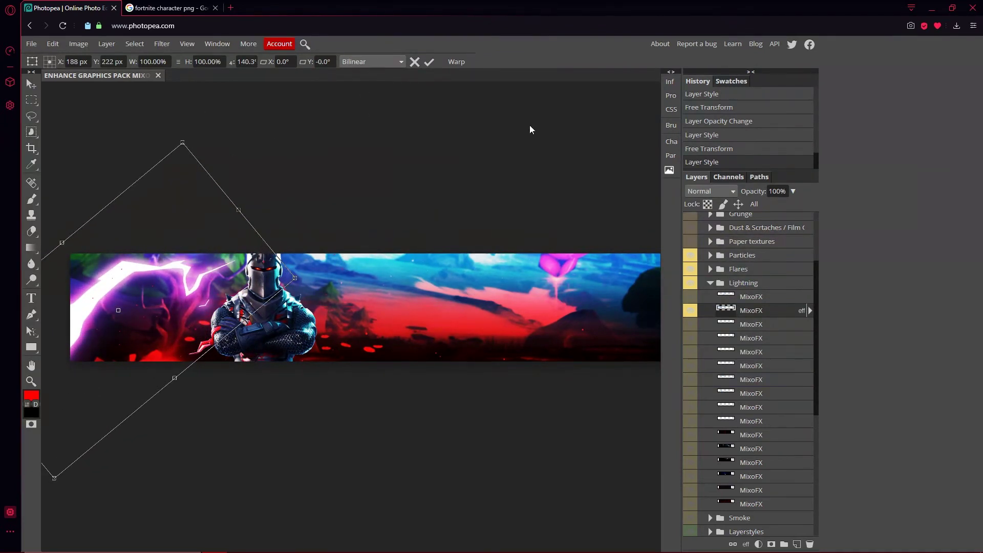
left_click(415, 62)
Hide the second lightning layer, preview the first and eighth ones, and show the eleventh with its red bolts
left_click(690, 311)
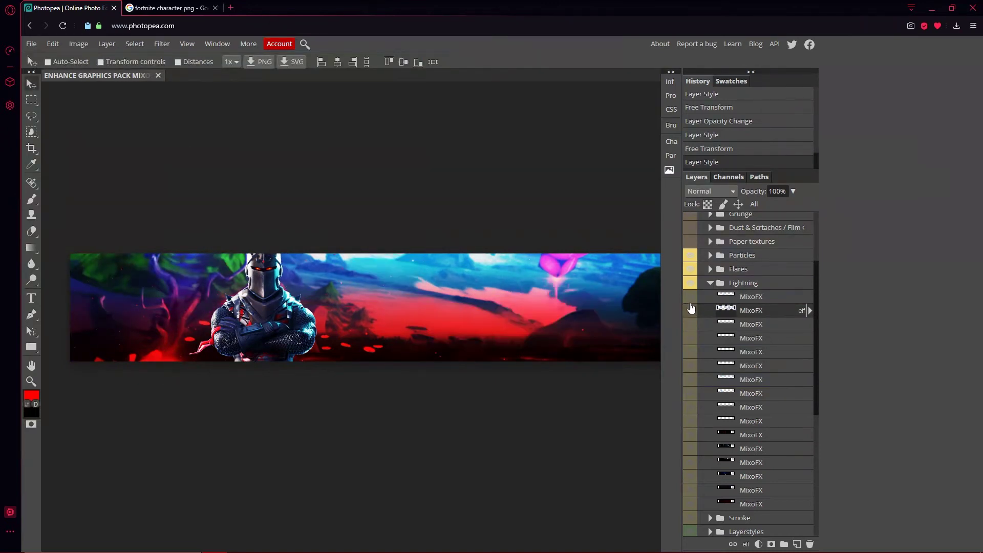
left_click(690, 296)
left_click(690, 296)
left_click(690, 352)
left_click(690, 393)
left_click(689, 393)
left_click(692, 438)
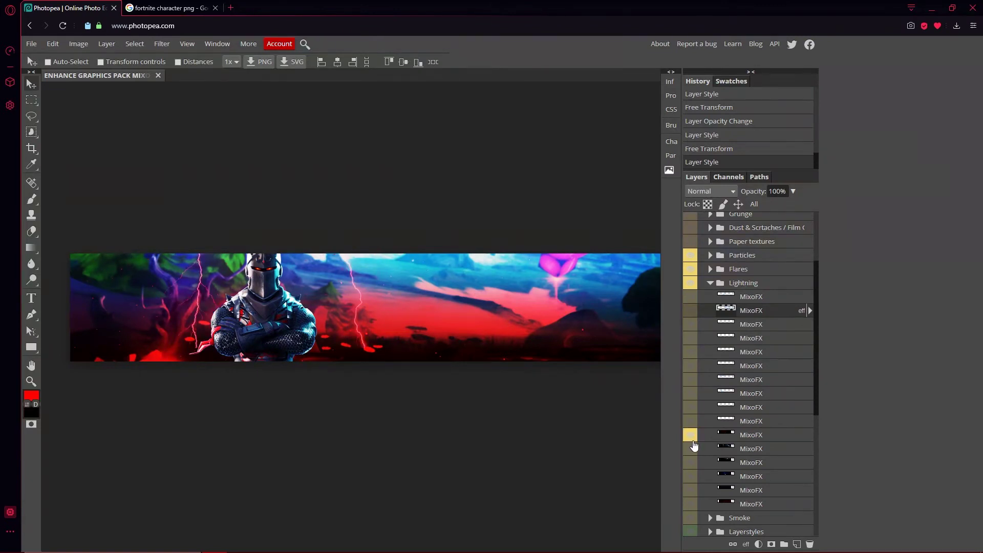
Select the eleventh lightning layer and move it so a red bolt runs from the knight's shoulder to the banner's lower edge
left_click(753, 449)
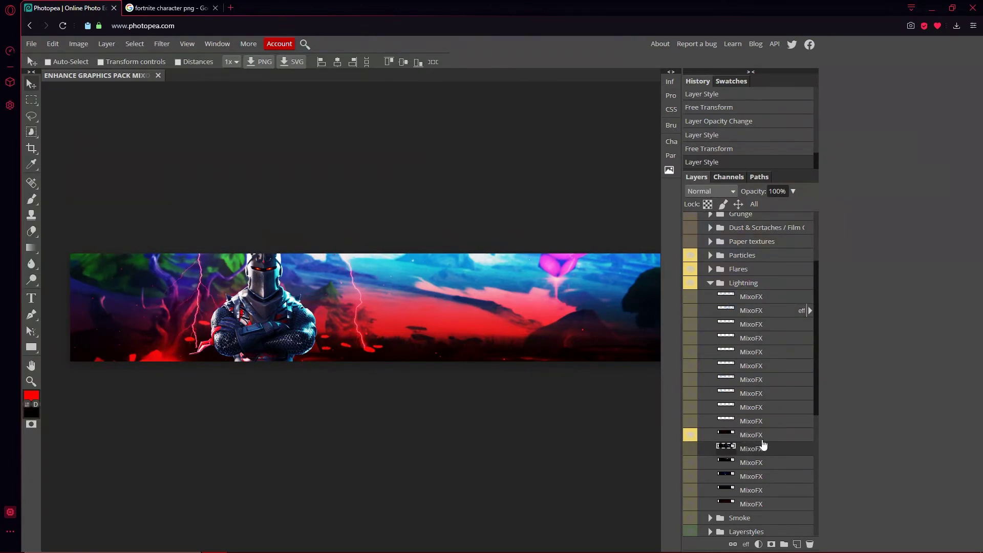
left_click(753, 435)
left_click_drag(342, 259, 334, 356)
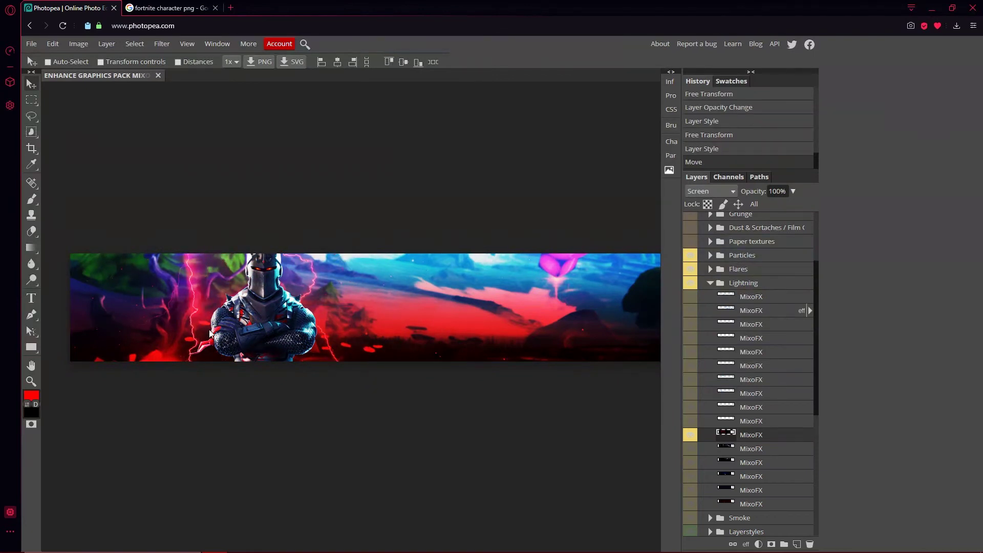
left_click_drag(210, 333, 239, 397)
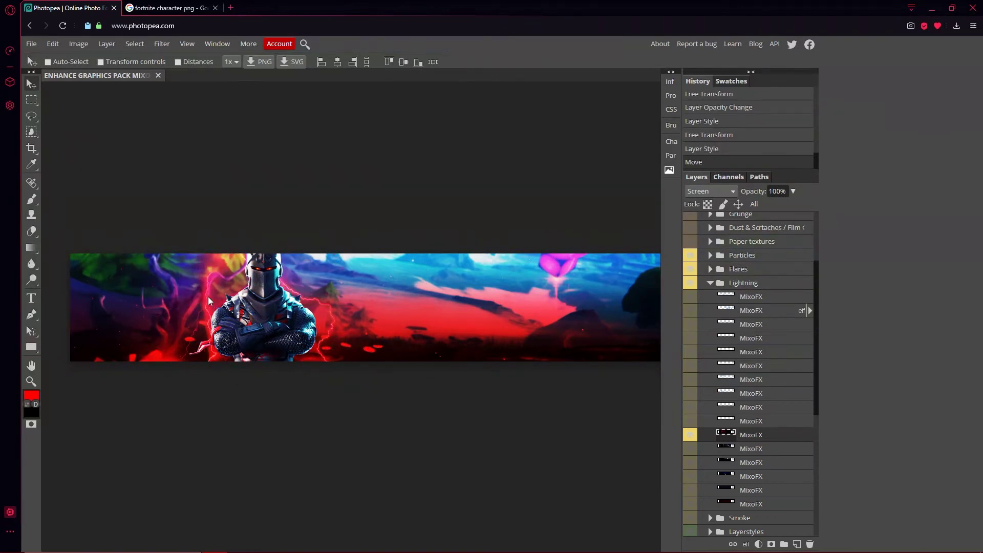
left_click_drag(208, 300, 288, 333)
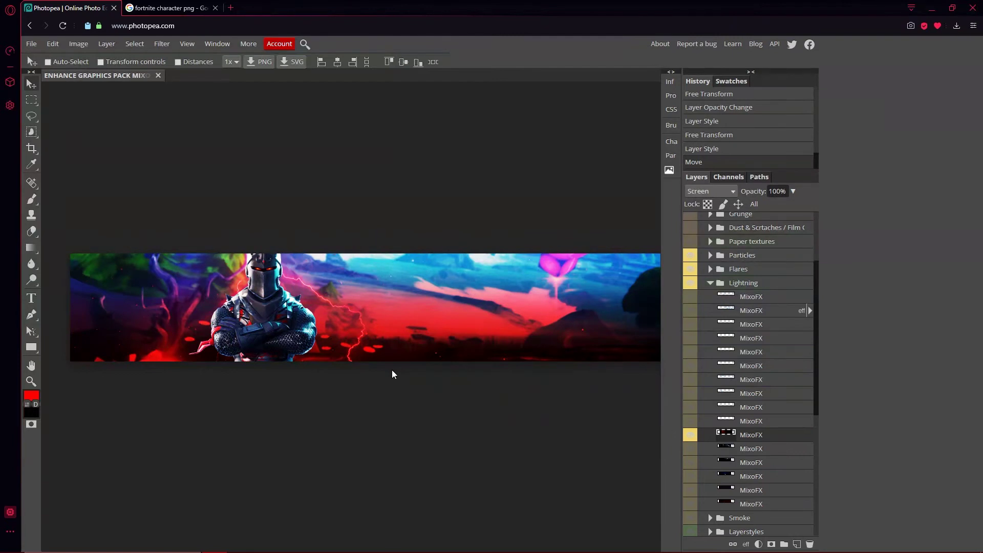
Preview the twelfth lightning layer, try the thirteenth's white bolts on the side of the knight near the trees, and hide both
left_click(689, 451)
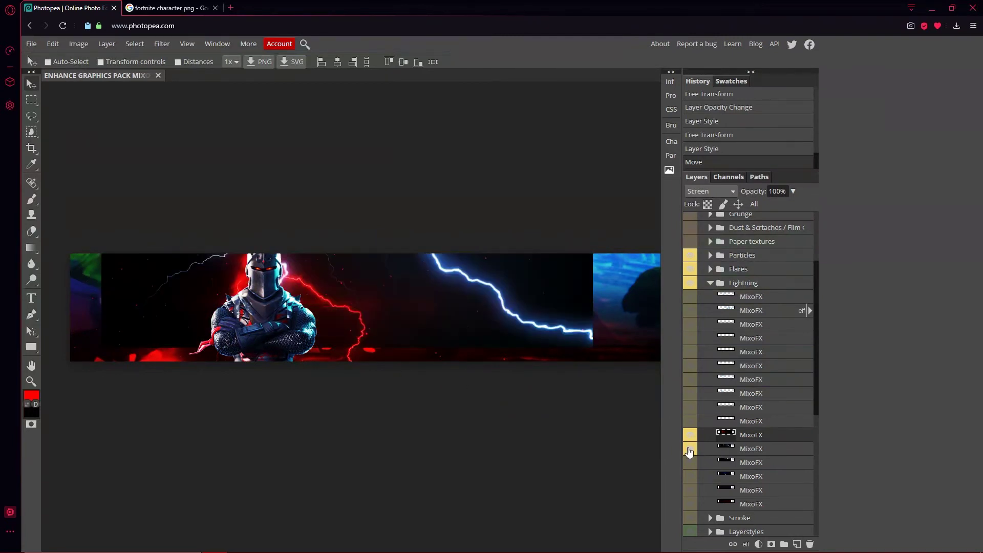
left_click(690, 451)
left_click(689, 463)
left_click(689, 466)
left_click(690, 466)
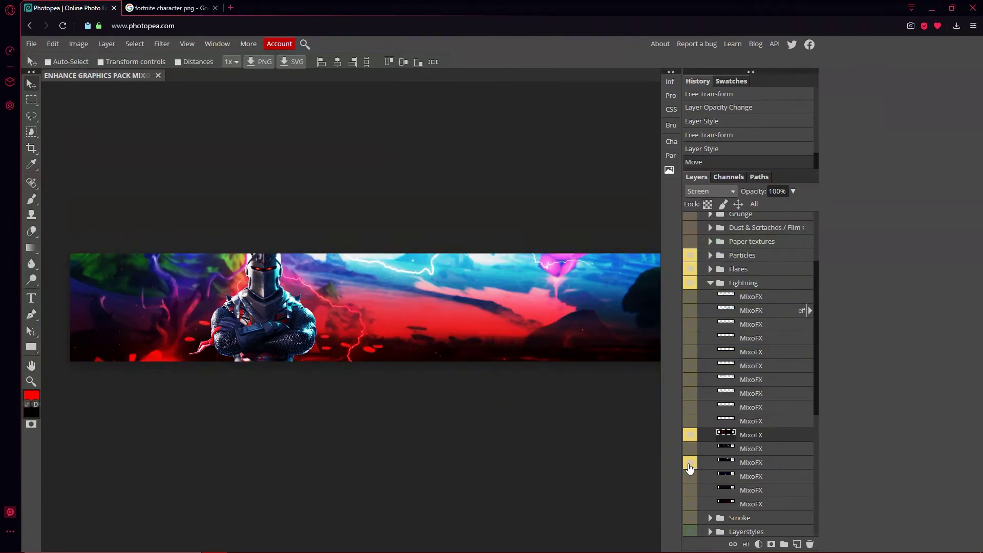
left_click(736, 467)
left_click_drag(486, 255, 123, 330)
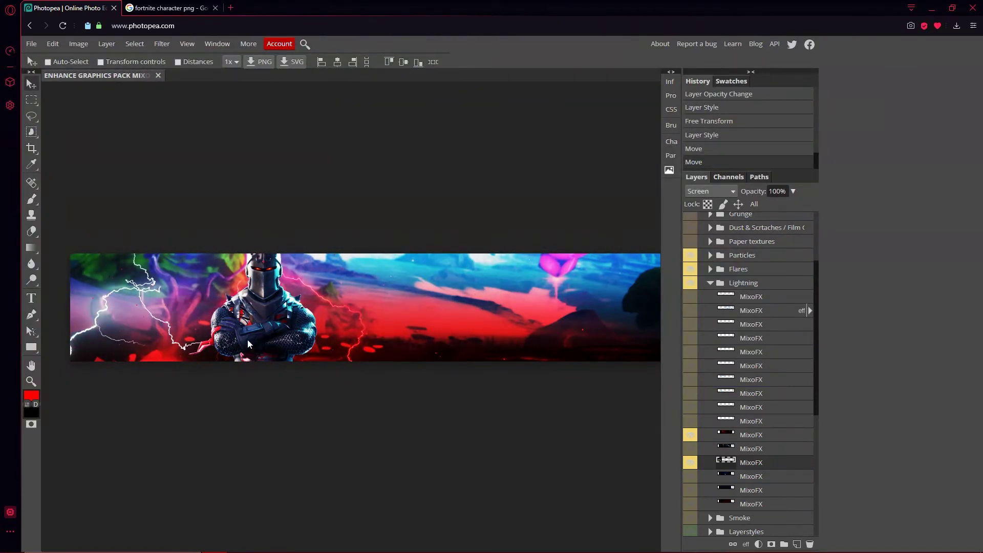
left_click(690, 464)
Preview the fourteenth and fifteenth lightning layers, and show the sixteenth one with its red bolts
left_click(691, 476)
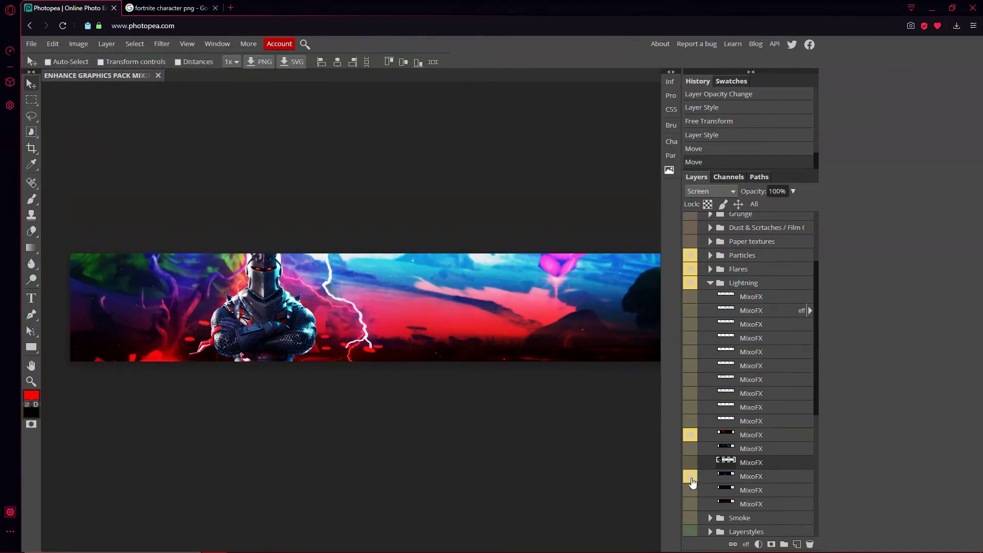
left_click(692, 478)
left_click(692, 479)
left_click(691, 478)
left_click(692, 491)
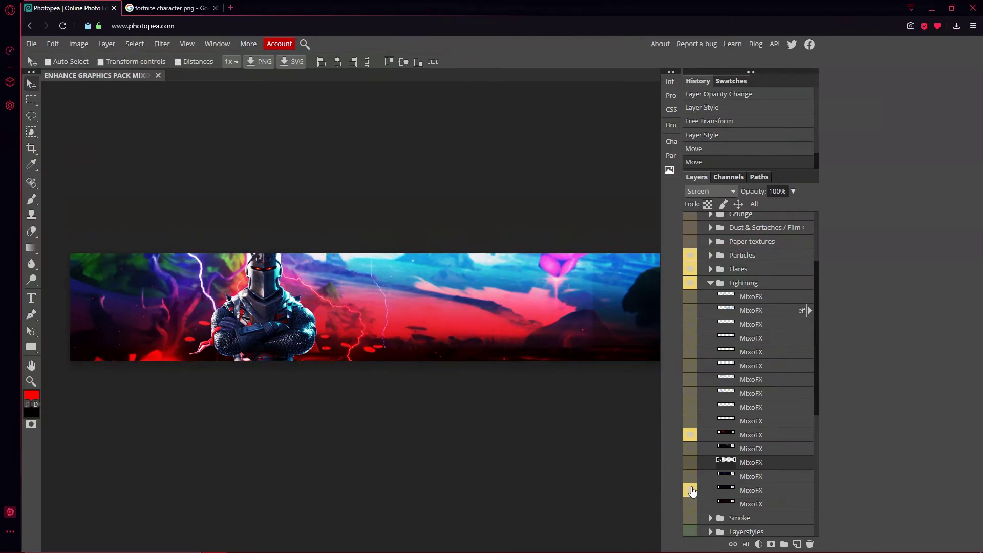
left_click(692, 490)
left_click(692, 504)
left_click(692, 506)
left_click(691, 506)
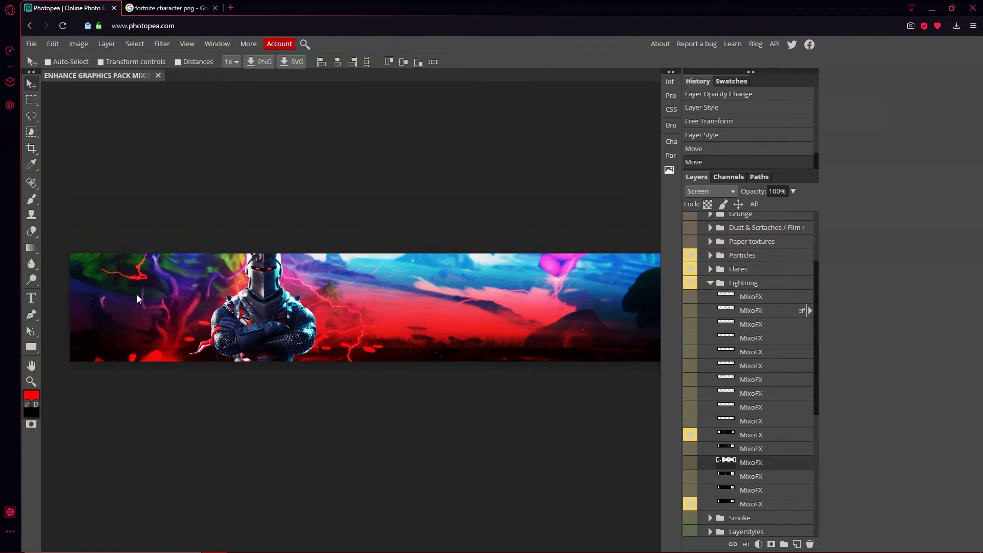
Select the sixteenth lightning layer and move it with Free Transform to about X 794 px, Y 121 px
left_click_drag(137, 294, 133, 291)
left_click(750, 506)
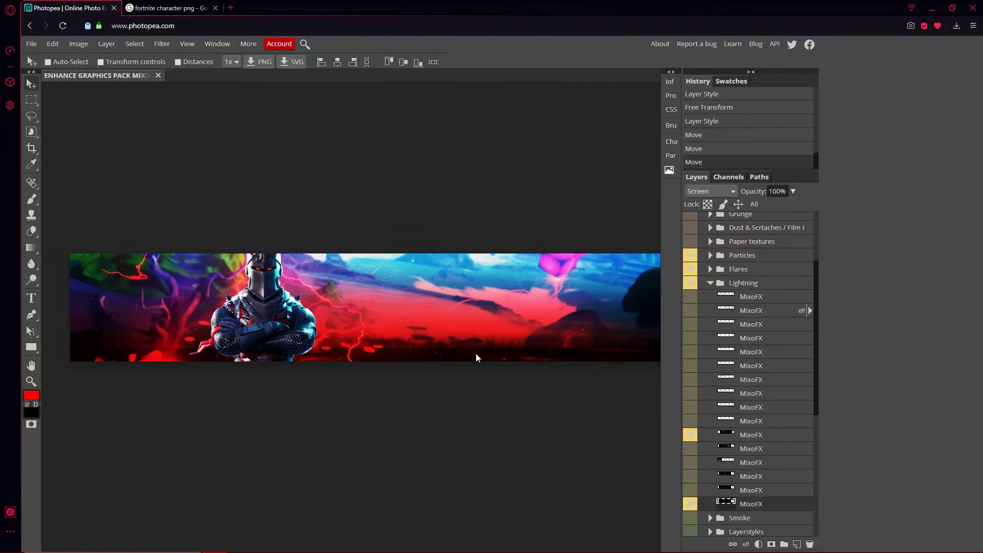
left_click(53, 44)
left_click(77, 261)
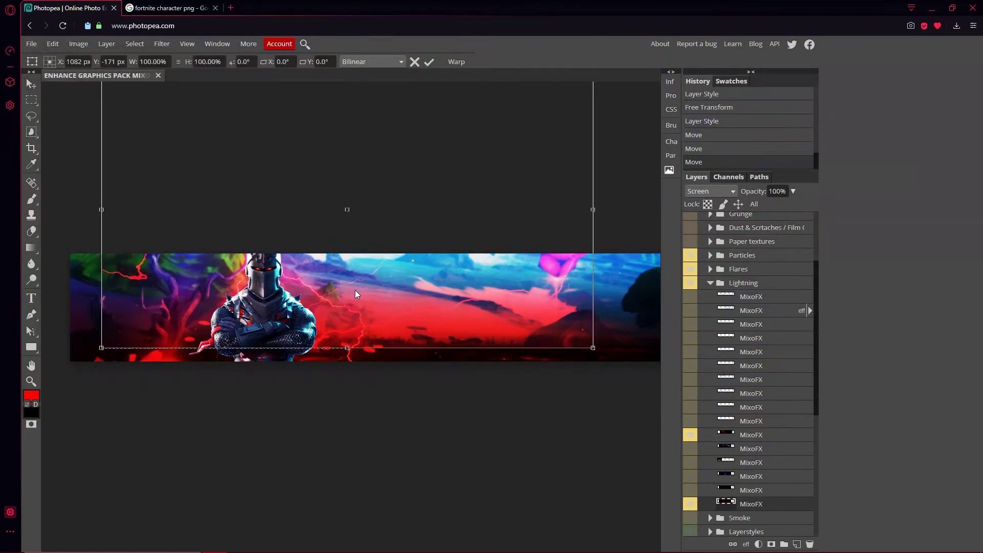
left_click_drag(265, 367, 399, 350)
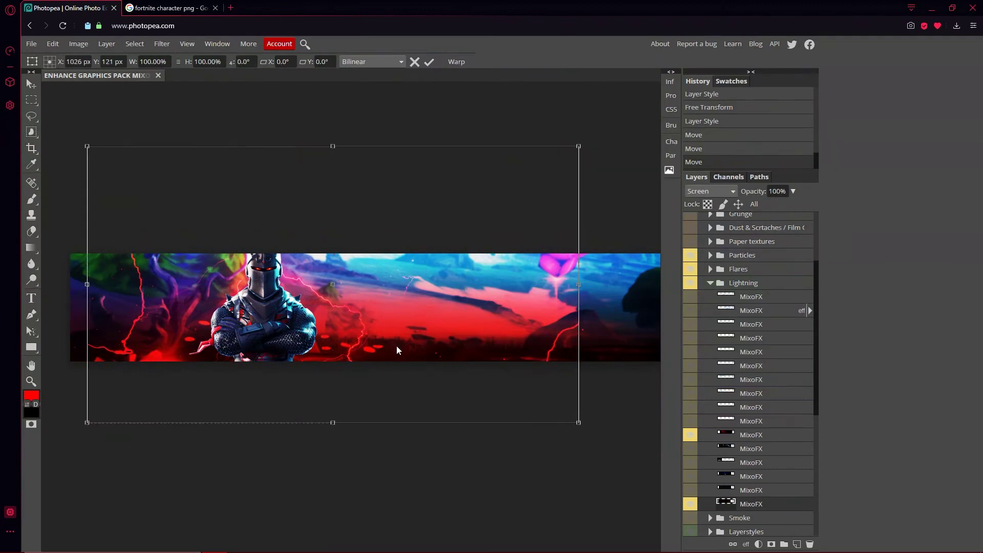
left_click_drag(438, 386, 380, 384)
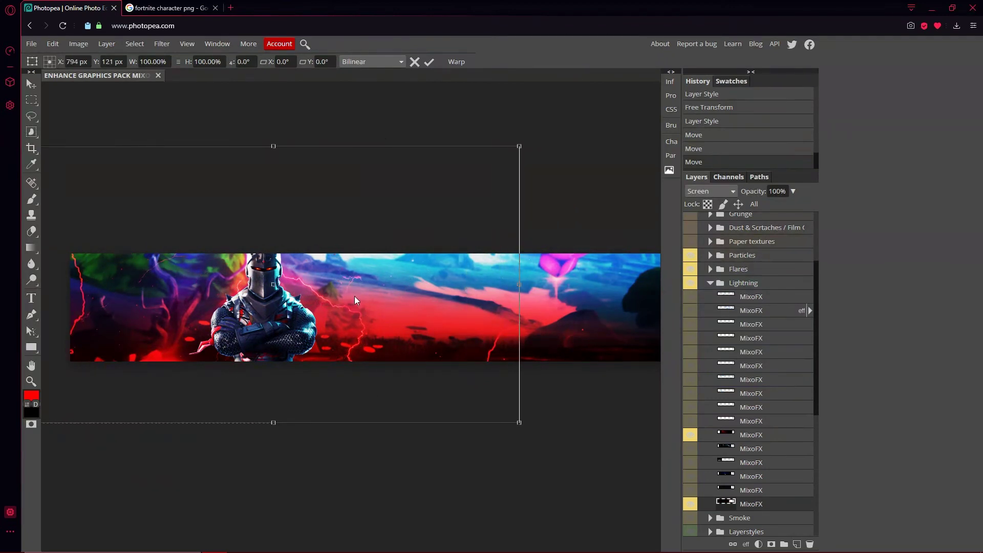
left_click(429, 61)
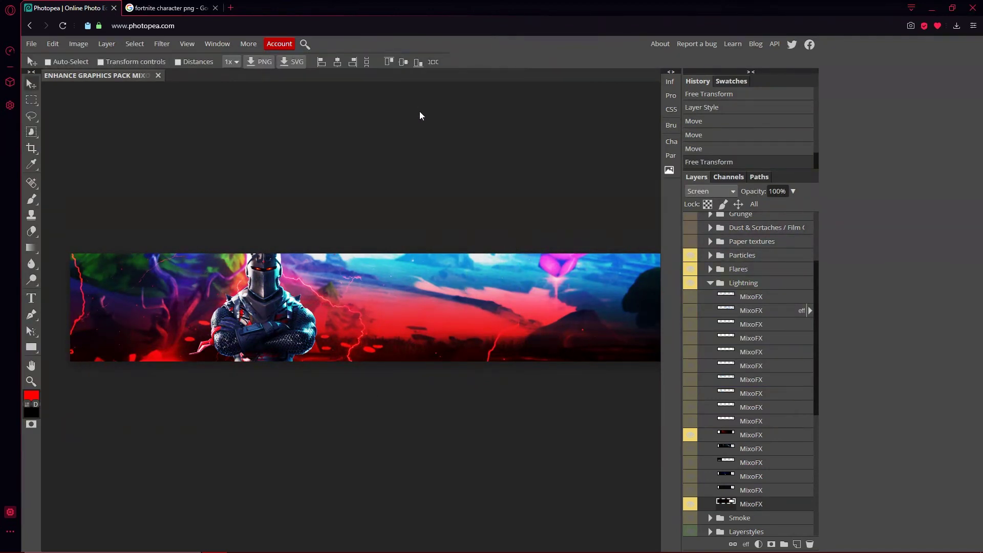
scroll(768, 379, "up", 2)
scroll(766, 399, "down", 6)
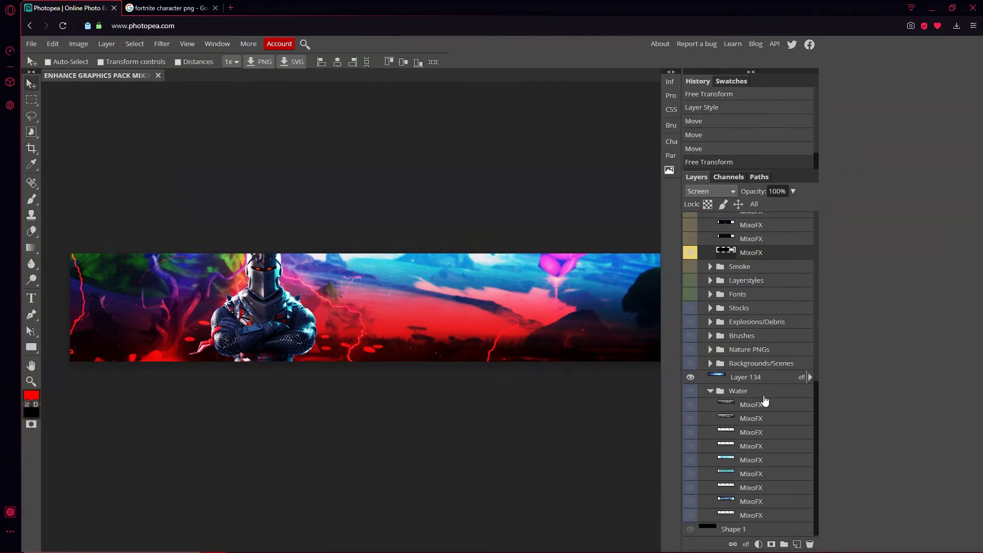
Open the background layer's Gradient Overlay and the colour of its gradient's white end stop for editing
double_click(777, 380)
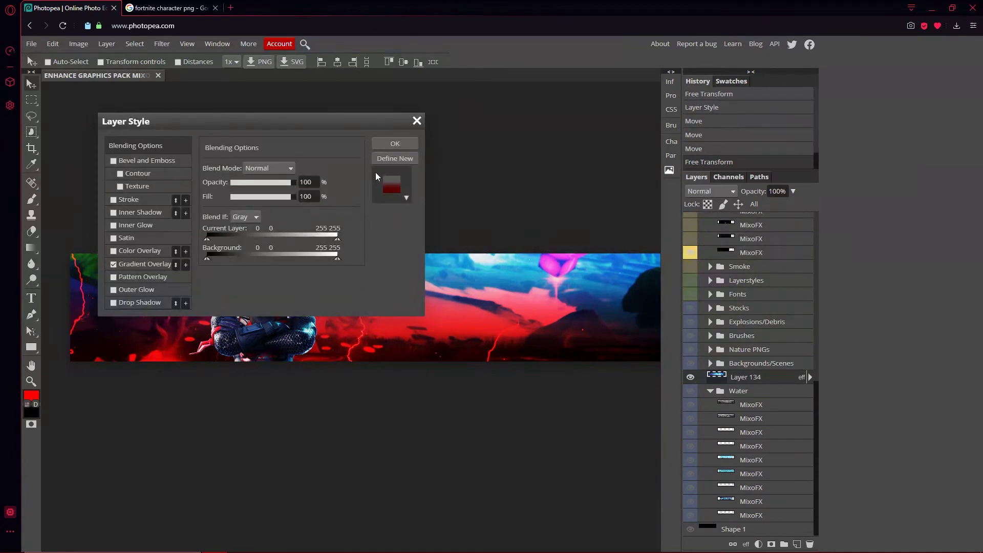
left_click_drag(382, 131, 813, 143)
left_click(584, 280)
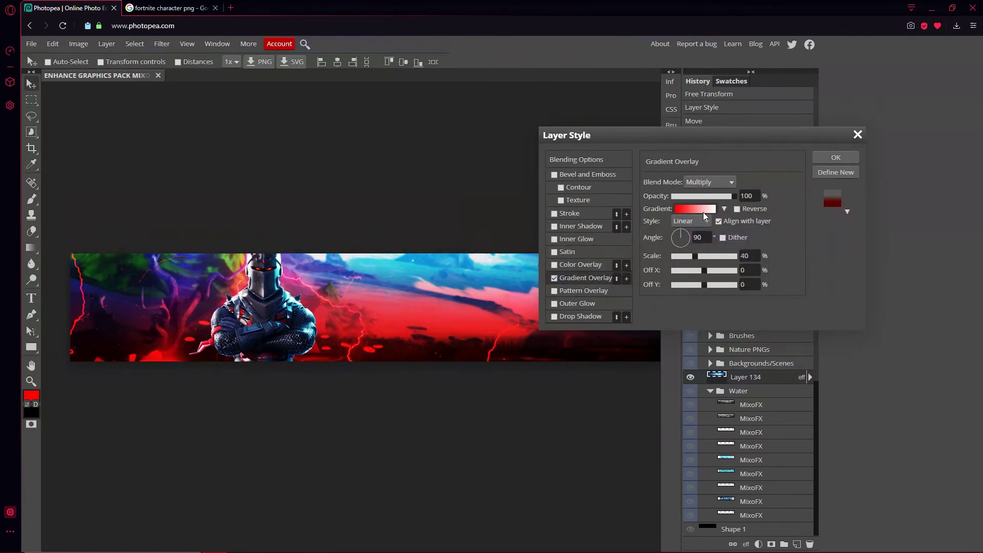
left_click(697, 209)
double_click(307, 230)
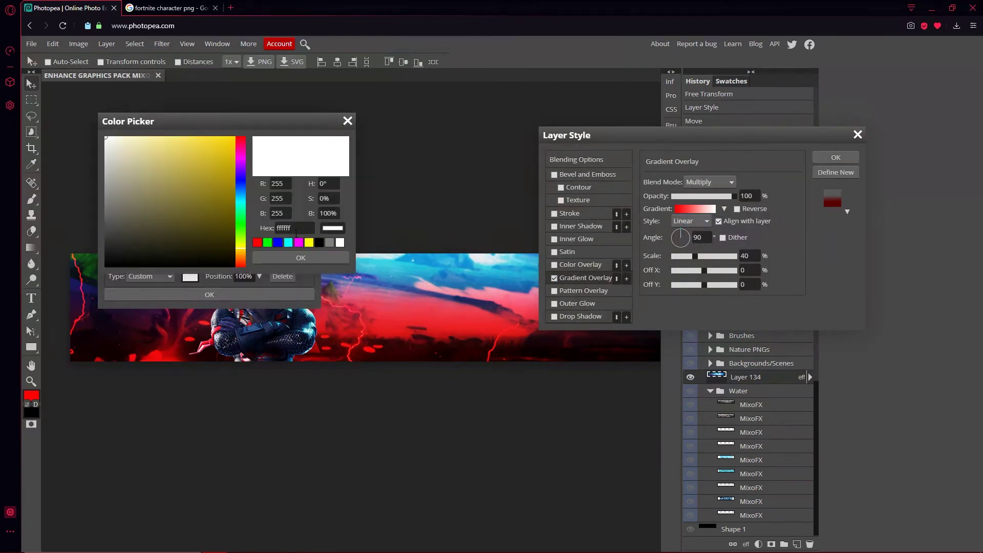
Try dark shades such as red 4d0000 and brown 522b07 for the gradient's end stop
left_click(240, 141)
left_click_drag(219, 164, 190, 169)
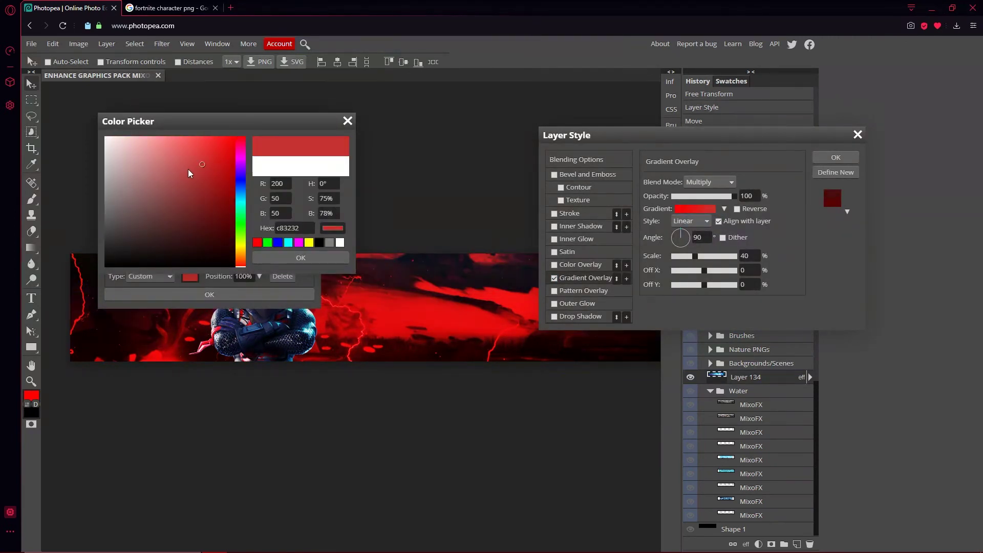
left_click_drag(233, 226, 251, 228)
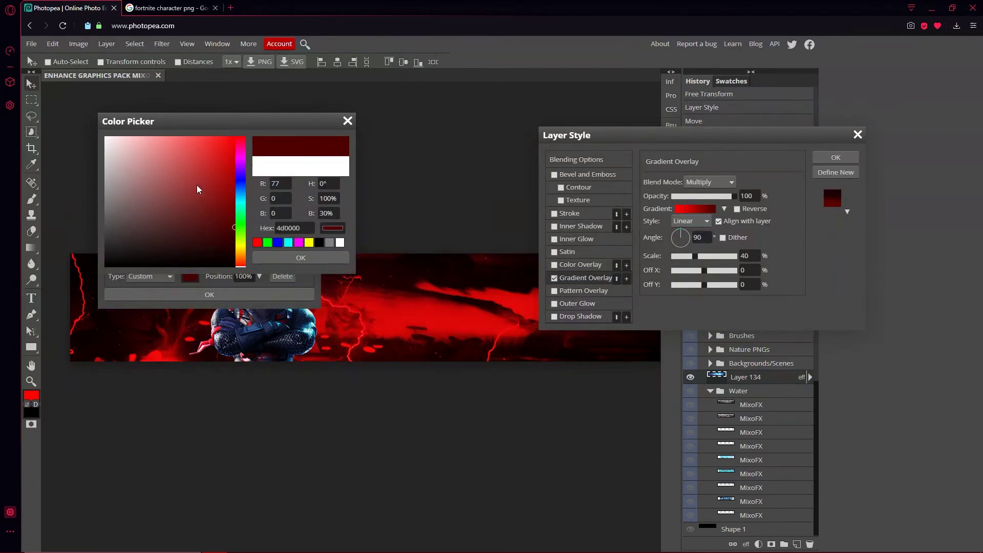
left_click_drag(320, 123, 781, 143)
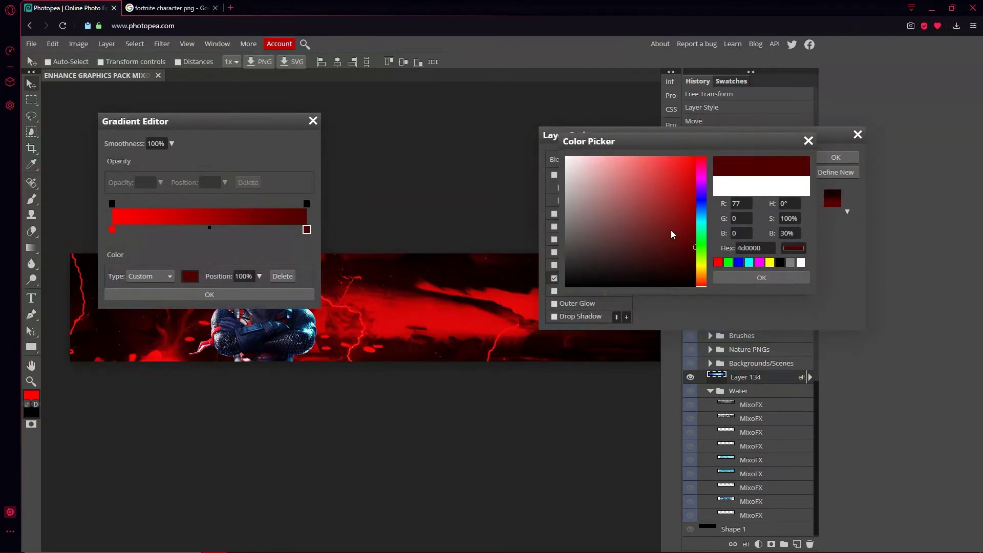
left_click(684, 245)
left_click(704, 280)
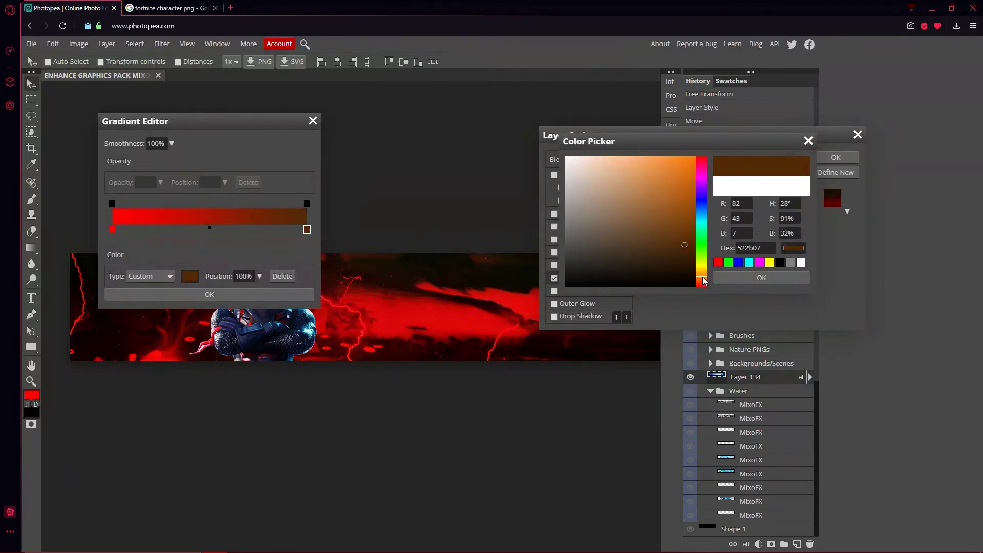
left_click(703, 285)
Set the gradient's end stop to a muted medium red and apply the background's layer style
left_click(609, 199)
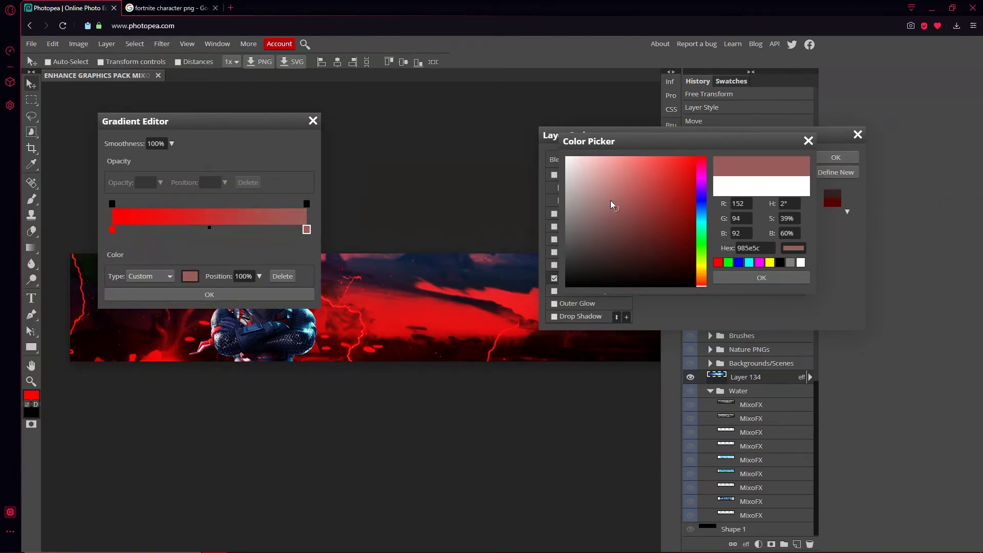
left_click(640, 186)
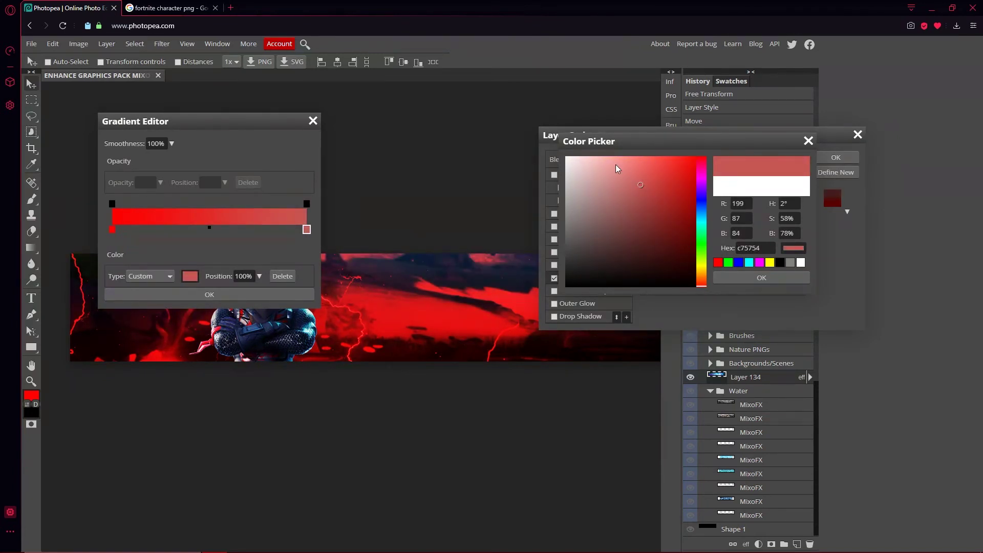
left_click(625, 173)
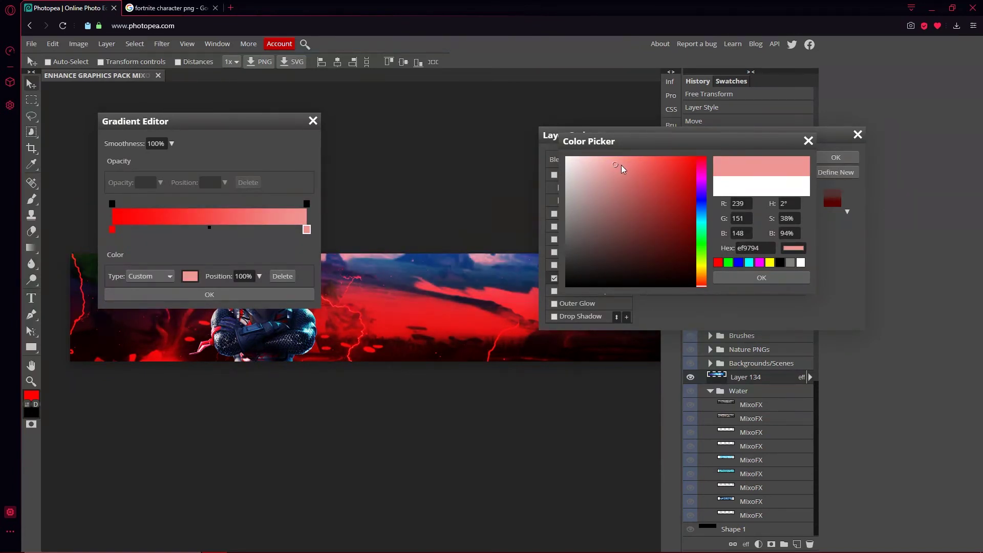
left_click(637, 189)
left_click(762, 278)
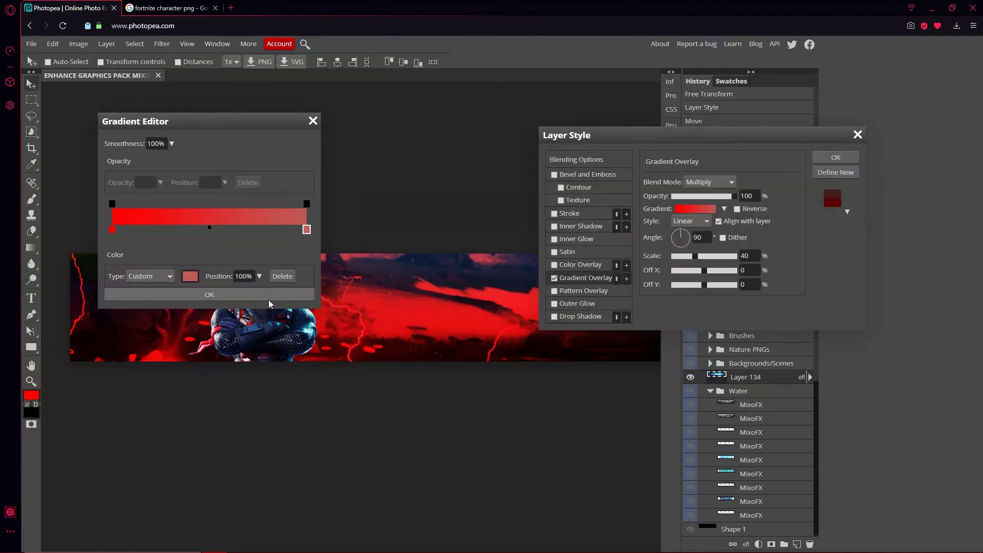
left_click(209, 294)
left_click(825, 159)
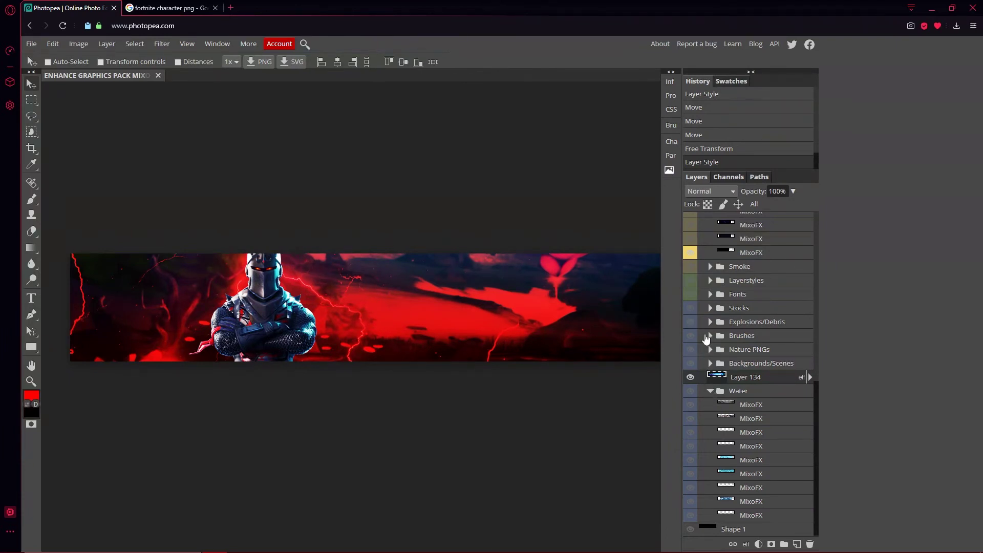
Expand the Smoke group and preview its first, second and third layers, hiding each one again
left_click(709, 268)
left_click(710, 267)
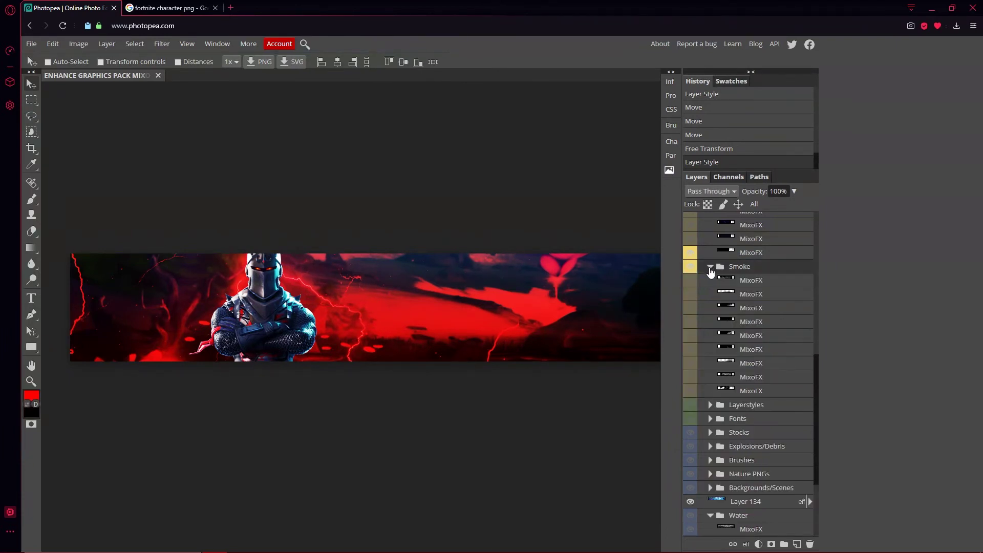
left_click(693, 283)
left_click(698, 287)
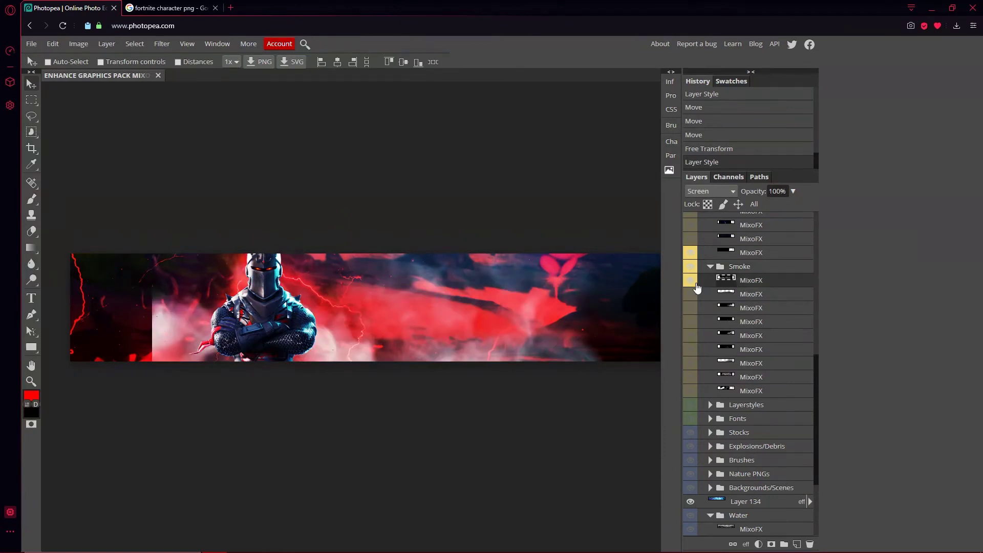
left_click(691, 281)
left_click(691, 295)
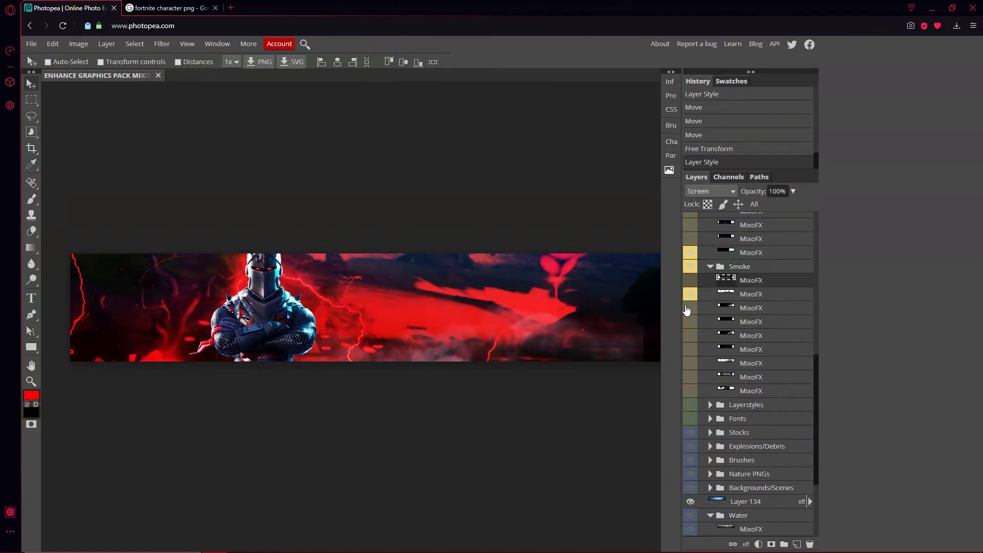
left_click(688, 307)
left_click(689, 308)
left_click(691, 294)
left_click(690, 308)
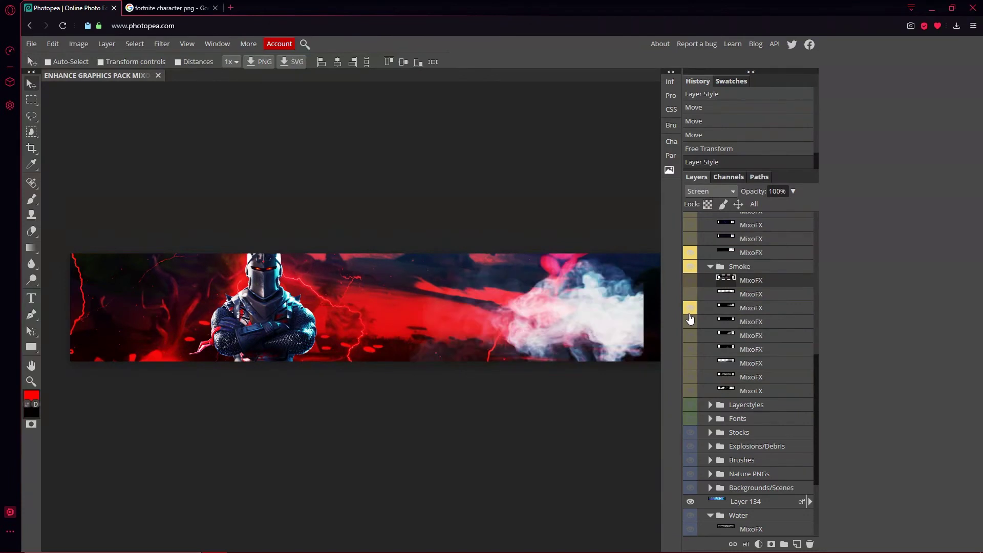
left_click(690, 308)
Try the fourth smoke layer, with its faint puff along the banner's lower edge, and select it
left_click(691, 322)
left_click(691, 321)
left_click(690, 321)
left_click(751, 324)
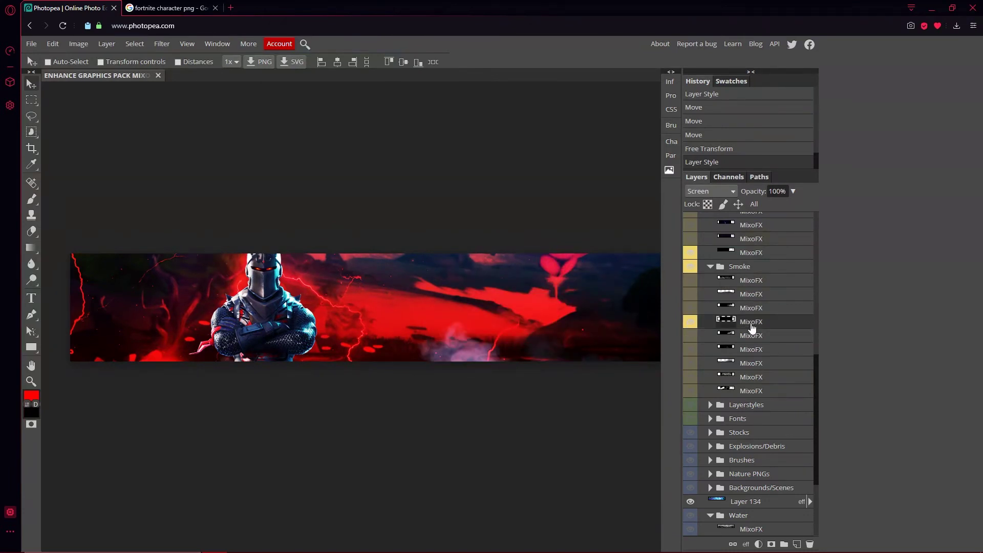
scroll(801, 329, "up", 5)
scroll(799, 333, "down", 6)
scroll(773, 379, "up", 3)
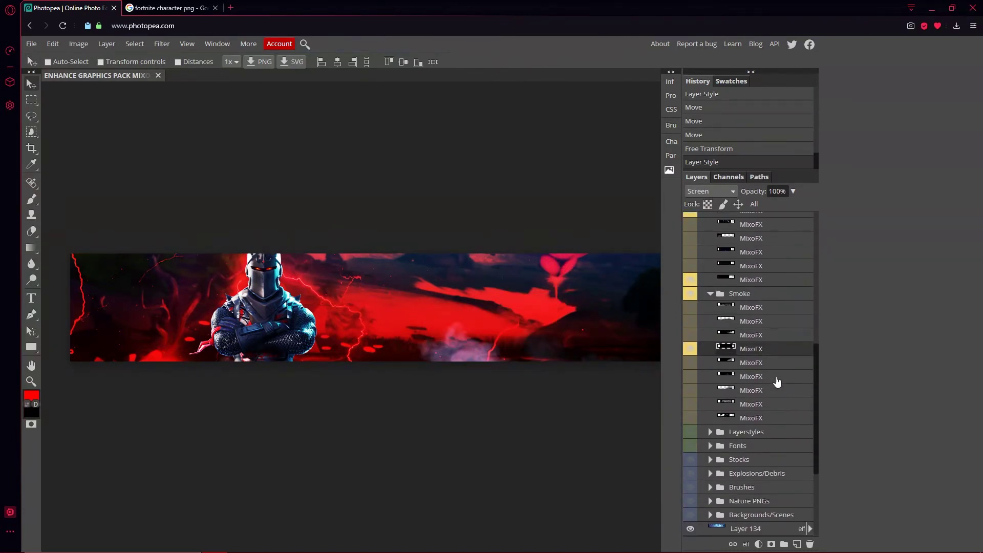
scroll(777, 381, "up", 10)
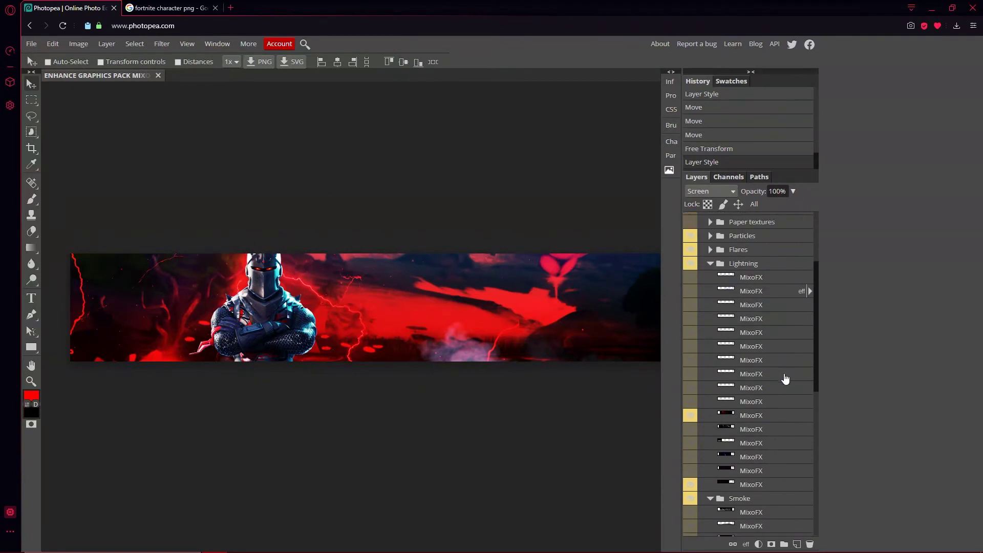
scroll(750, 419, "down", 7)
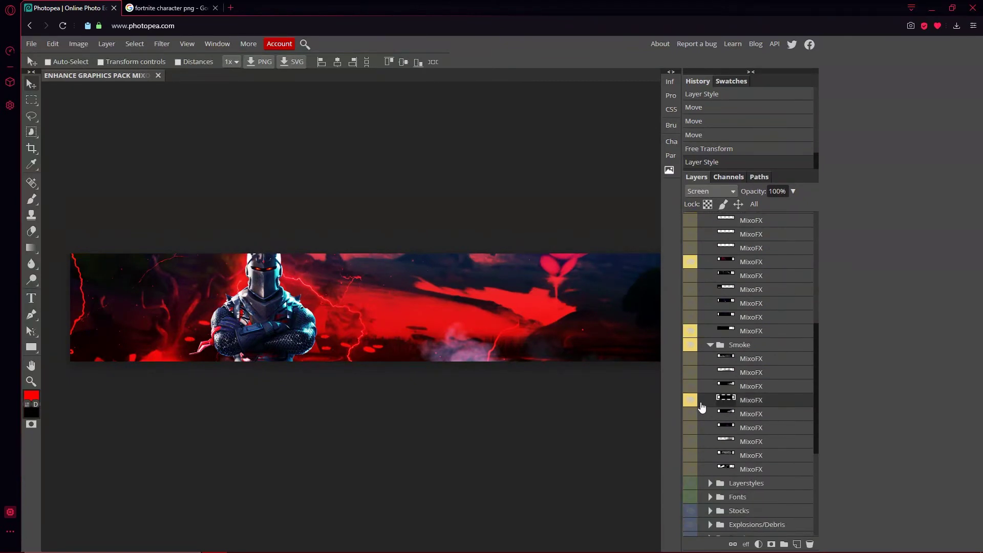
Show the seventh smoke layer in place of the fourth and select it
left_click(690, 441)
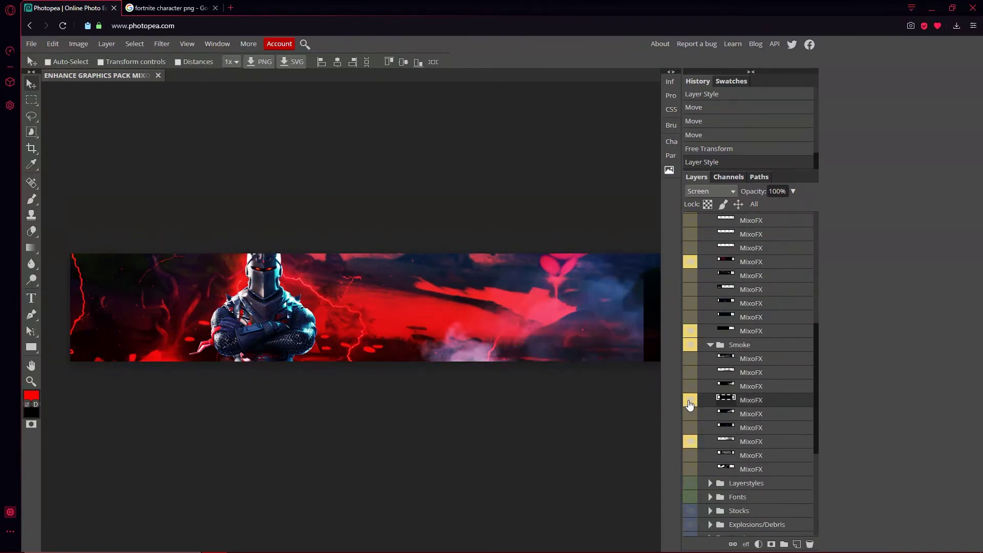
left_click(690, 400)
left_click(757, 442)
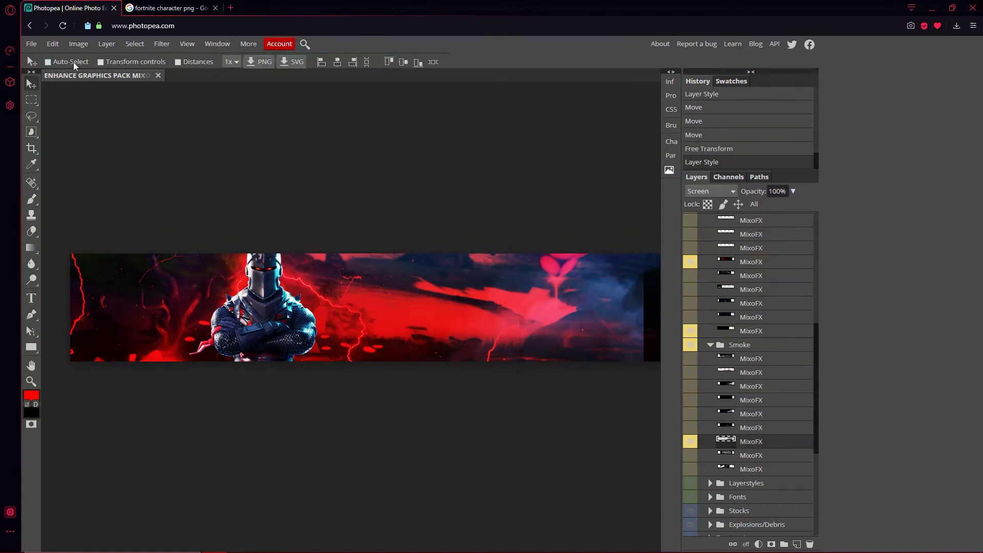
Move the seventh smoke layer with Free Transform so its haze lies over the trees beside the knight
left_click(53, 44)
left_click(99, 263)
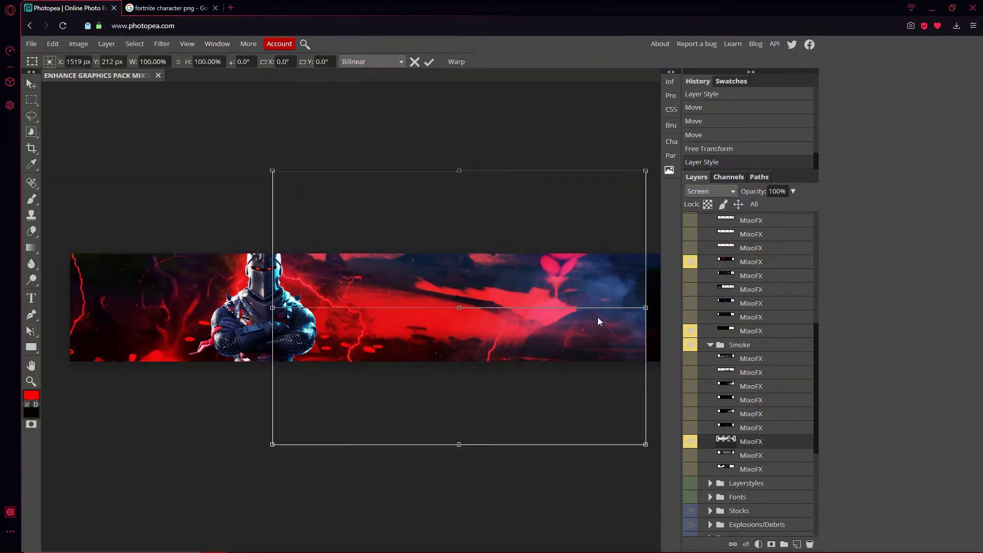
left_click_drag(598, 318, 603, 338)
left_click_drag(455, 358, 220, 328)
key("Return")
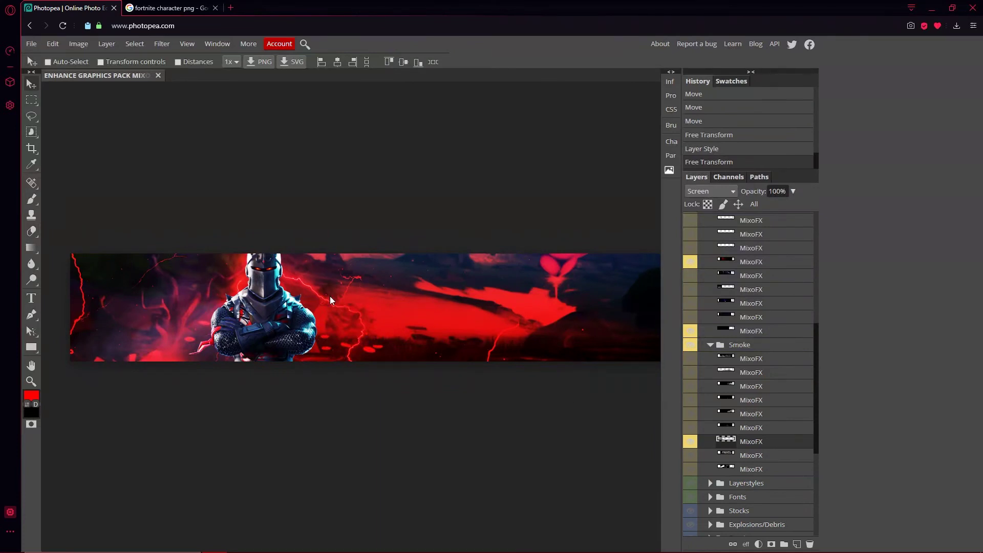
Select the knight's Layer 134 below the Colour Corrections group and add a raster mask to it
scroll(781, 453, "up", 10)
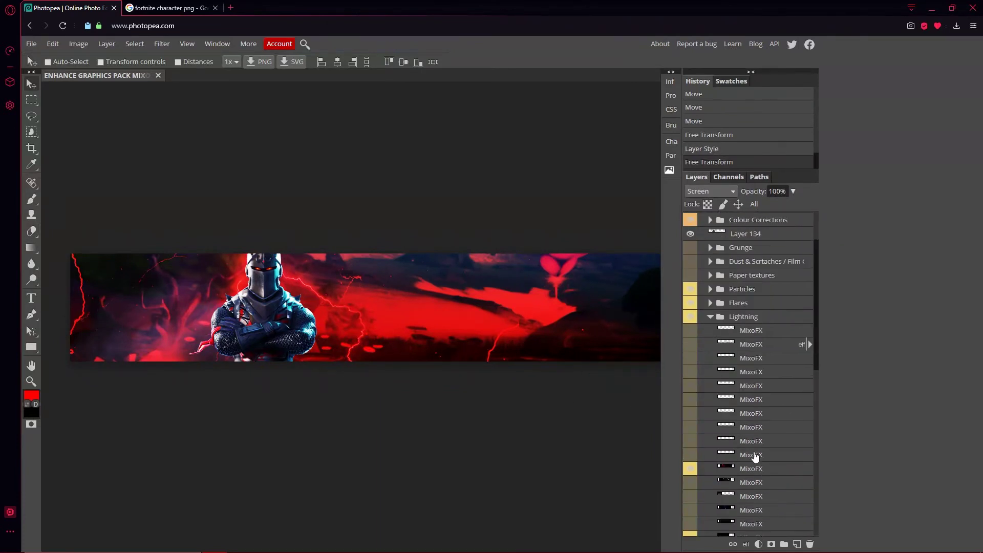
scroll(749, 350, "down", 5)
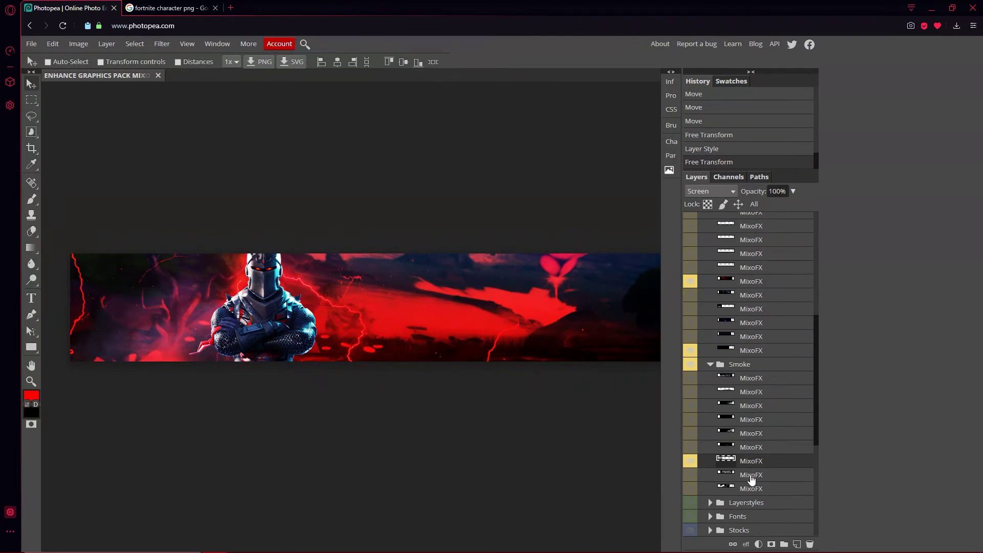
scroll(751, 478, "down", 5)
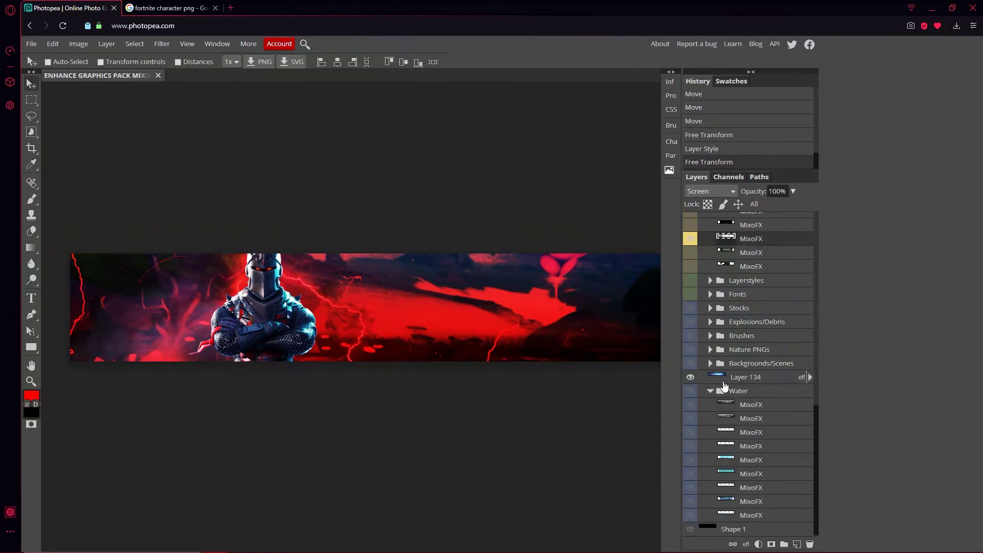
scroll(706, 408, "up", 10)
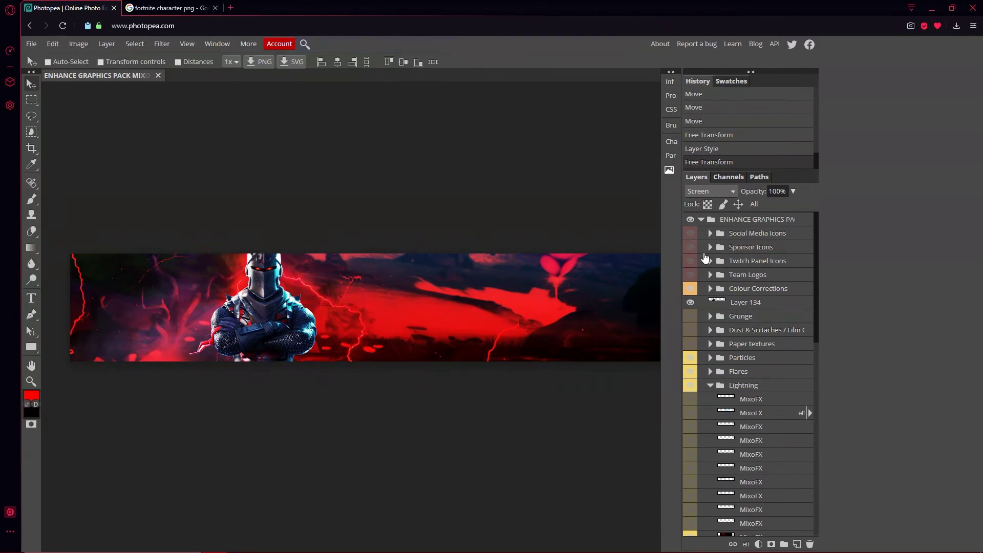
left_click(753, 305)
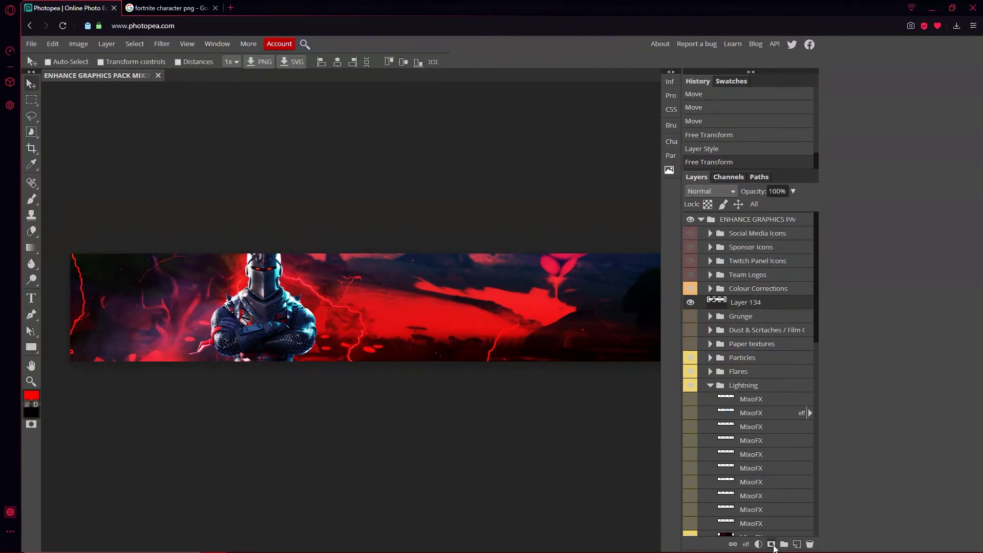
left_click(772, 545)
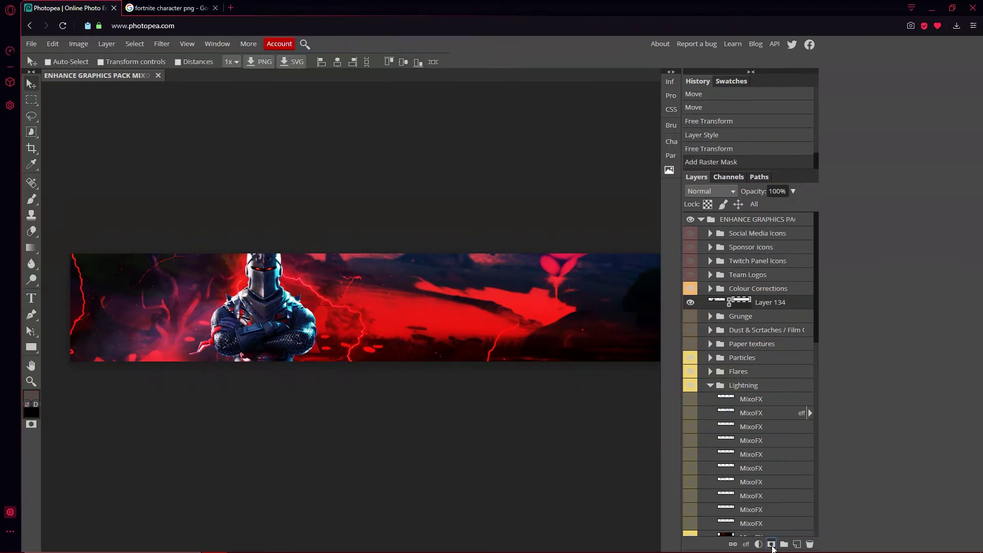
Set up the Brush tool with a black foreground colour and a much larger brush size
left_click(32, 199)
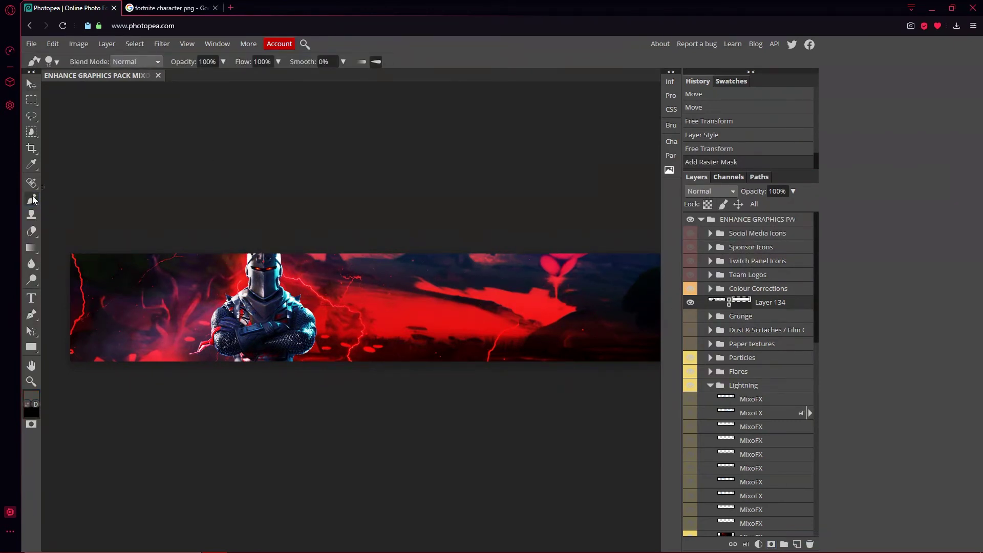
left_click(32, 403)
left_click(106, 326)
left_click(300, 257)
left_click(58, 62)
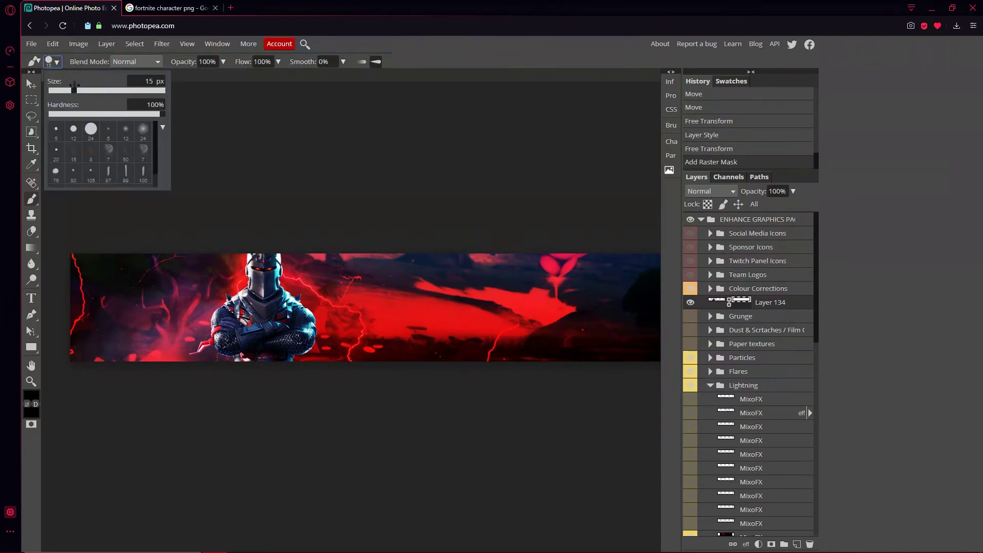
left_click_drag(128, 90, 67, 91)
Try masking the knight's lower edge with full-opacity black strokes, and undo them
left_click_drag(226, 358, 251, 342)
key("ctrl+z")
key("ctrl+z")
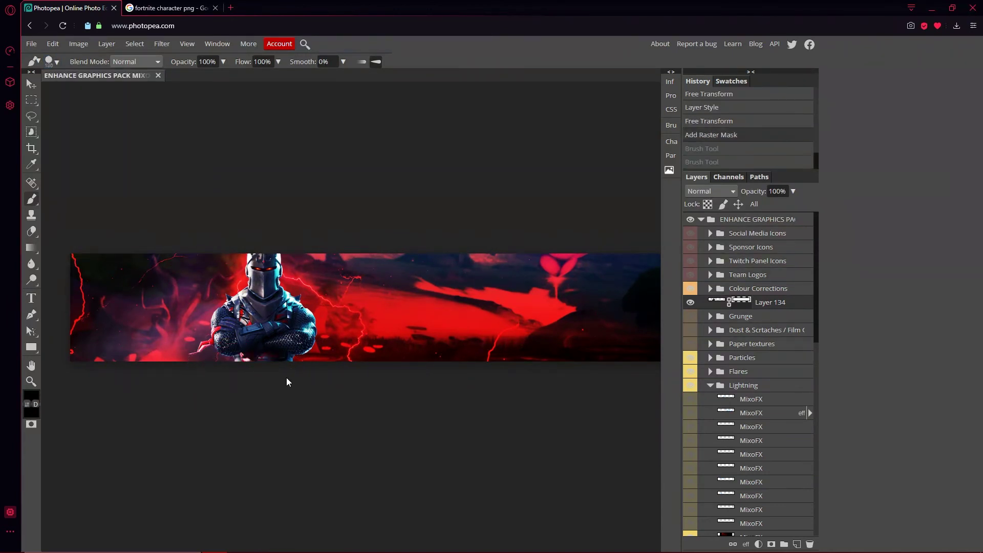
Set the brush opacity to 8% and dab black on the mask along the knight's lower edge to fade it
left_click(223, 62)
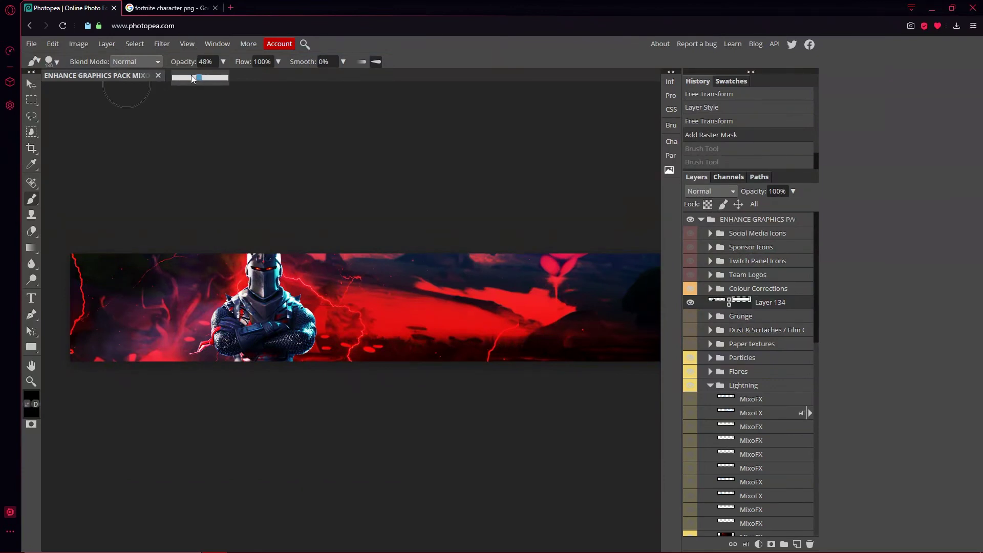
left_click_drag(183, 77, 177, 78)
left_click(291, 376)
left_click(303, 361)
left_click(271, 361)
left_click(245, 361)
left_click(248, 375)
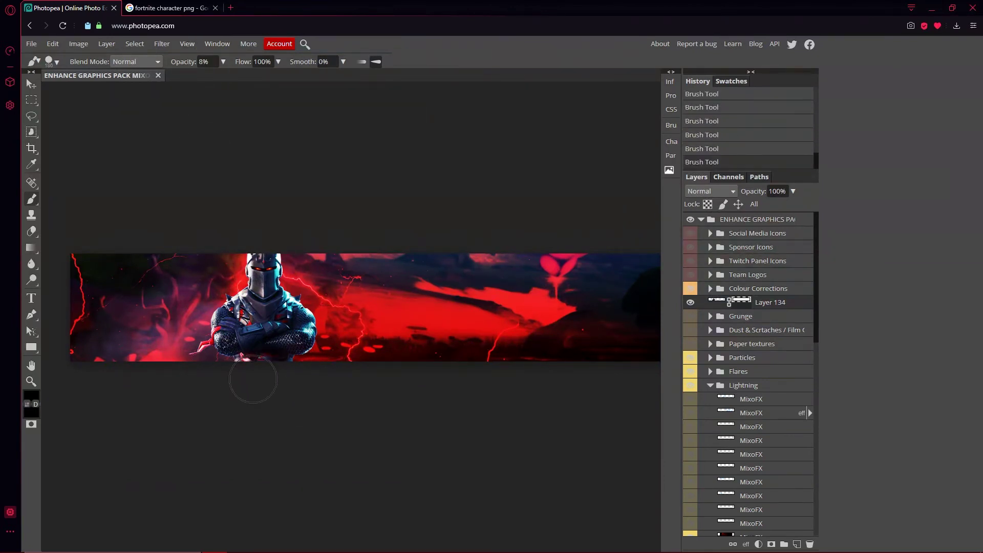
Continue dabbing black at 8% opacity on the mask to fade the knight's lower edge into the background
left_click(250, 372)
left_click(204, 363)
left_click(195, 353)
left_click(263, 351)
left_click(279, 351)
left_click(248, 346)
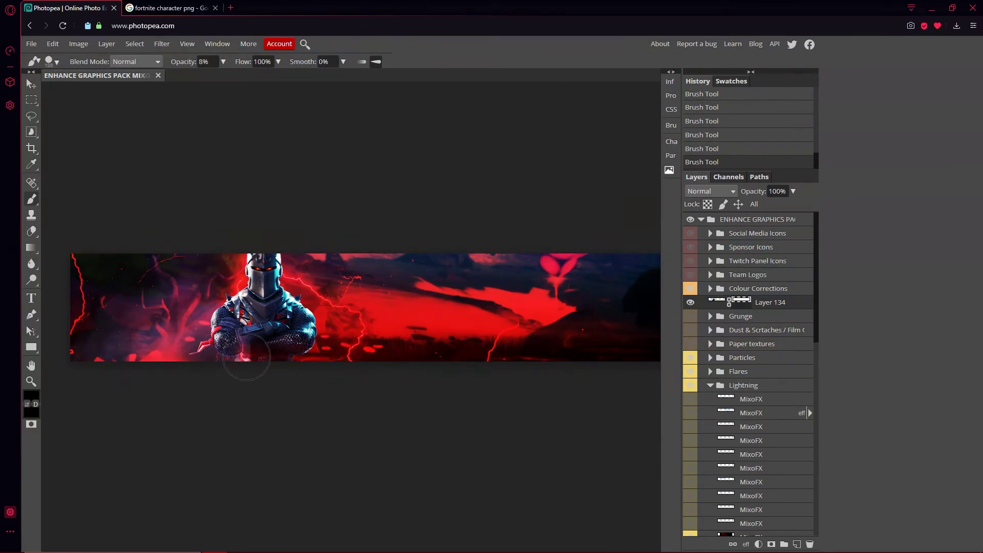
left_click(266, 363)
Switch to the Move tool and hide the visible MixoFX smoke layer in the Smoke group
left_click(31, 84)
scroll(779, 351, "down", 8)
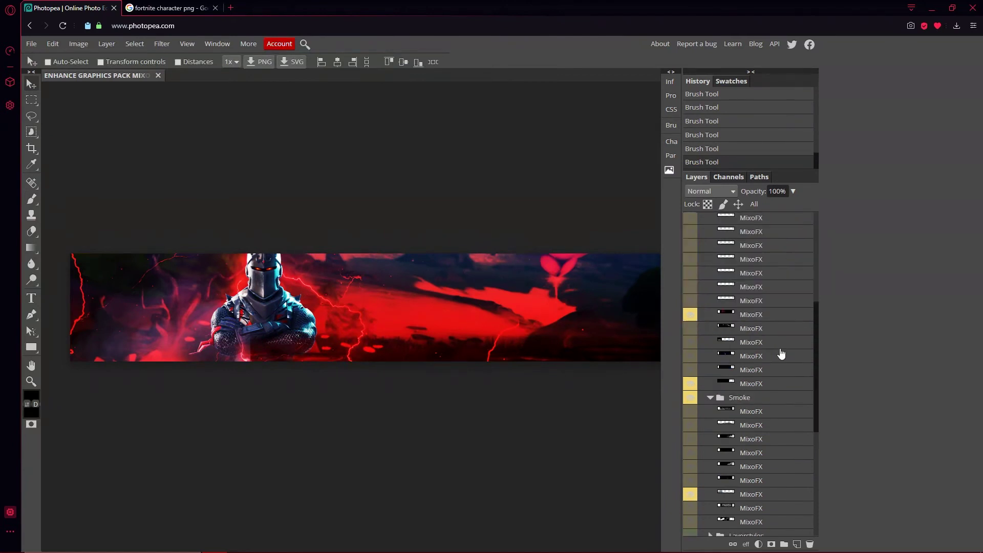
left_click(691, 461)
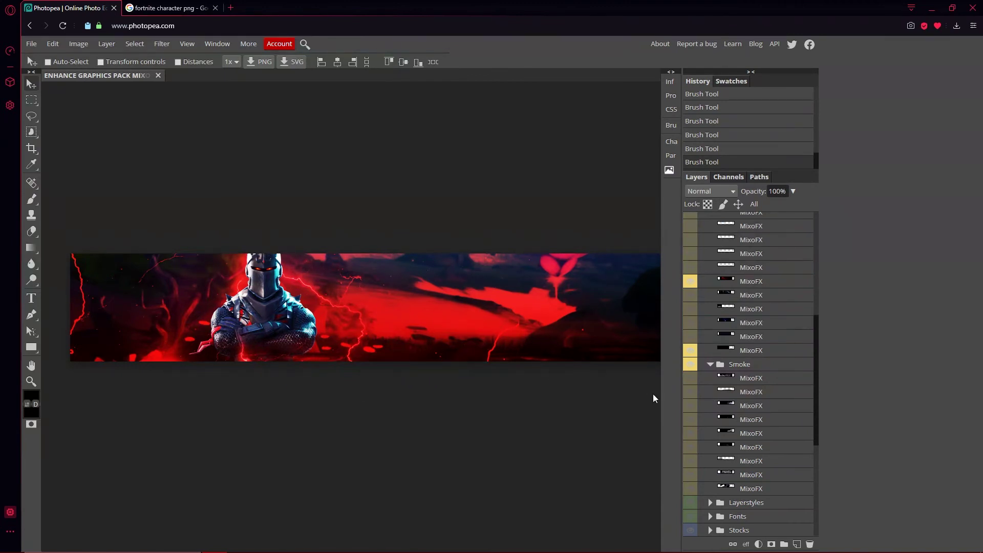
Collapse the Lightning and Smoke groups in the layer stack
scroll(721, 404, "down", 3)
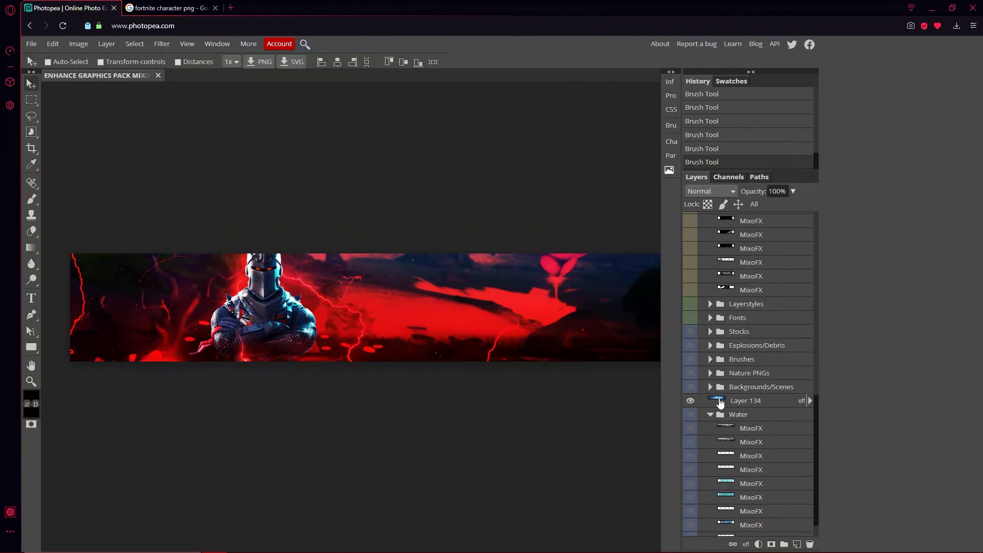
scroll(716, 331, "up", 5)
scroll(716, 330, "up", 3)
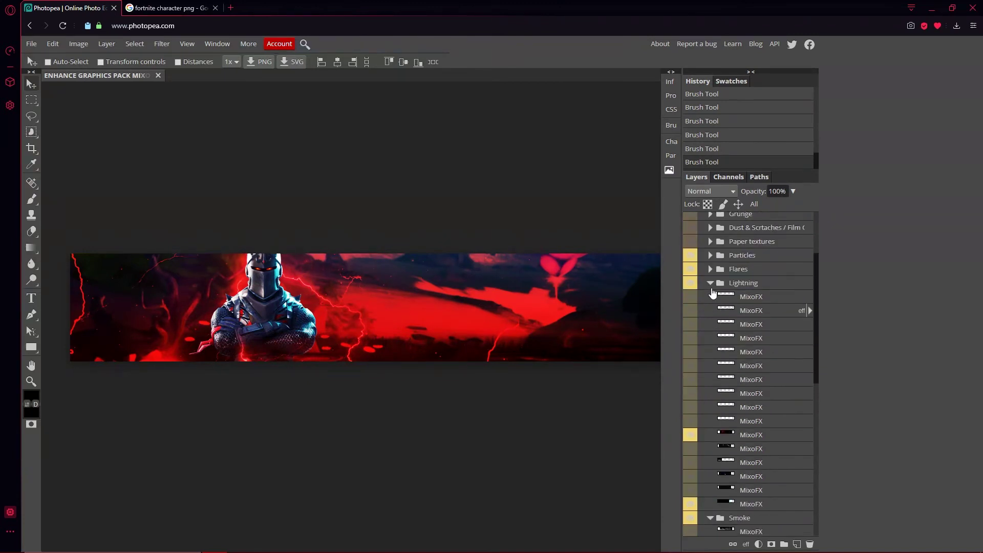
left_click(710, 283)
left_click(710, 297)
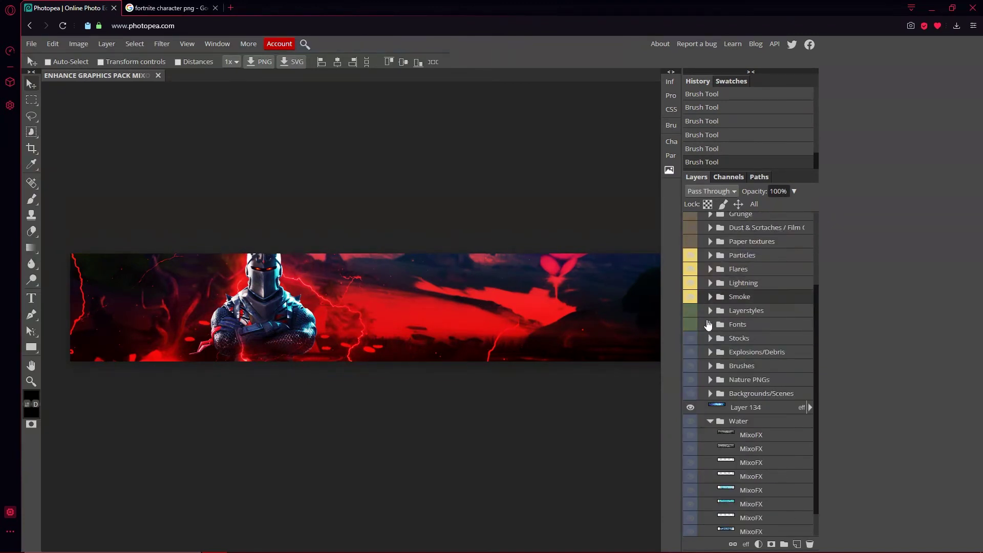
Expand the Layerstyles group and make it visible on the banner
double_click(707, 311)
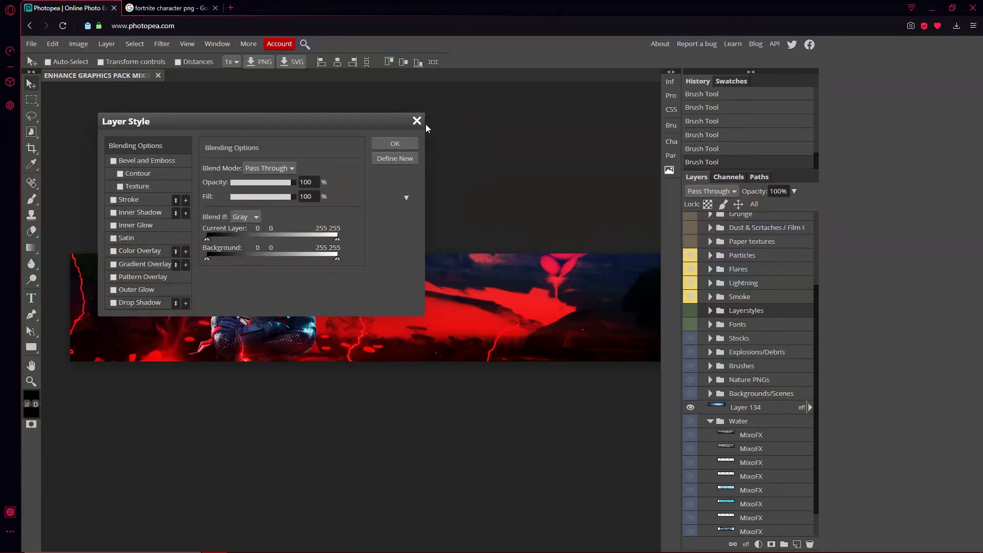
left_click(417, 121)
left_click(710, 310)
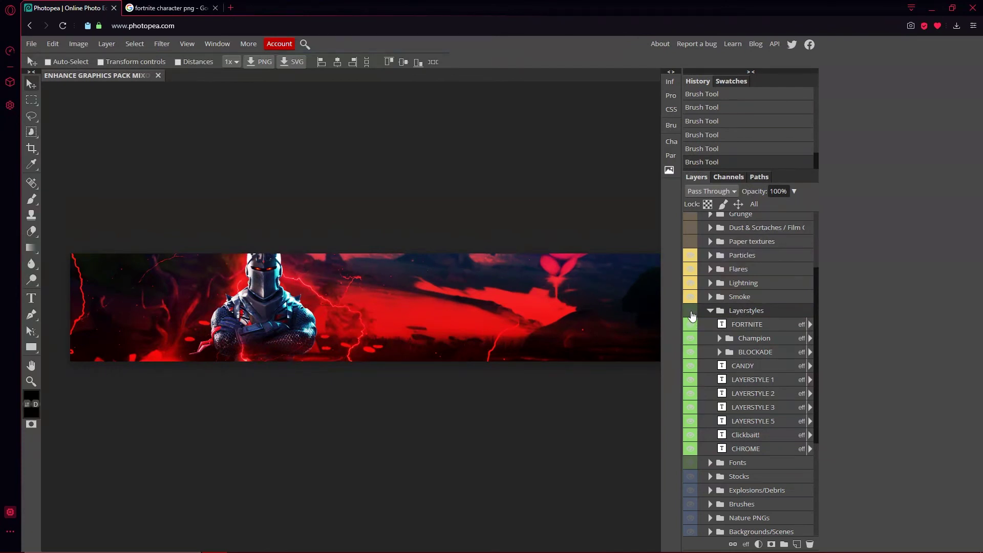
left_click(692, 313)
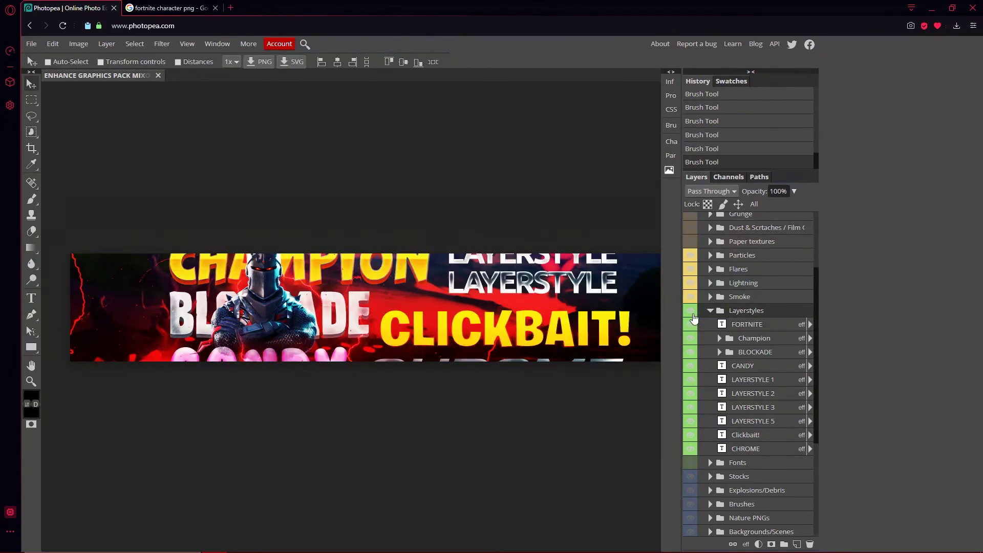
left_click(52, 44)
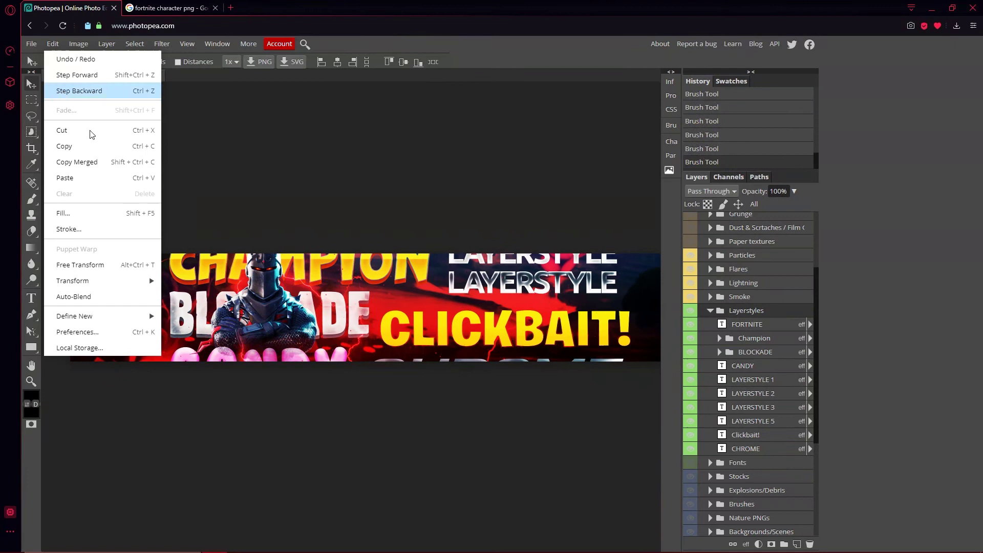
left_click(125, 264)
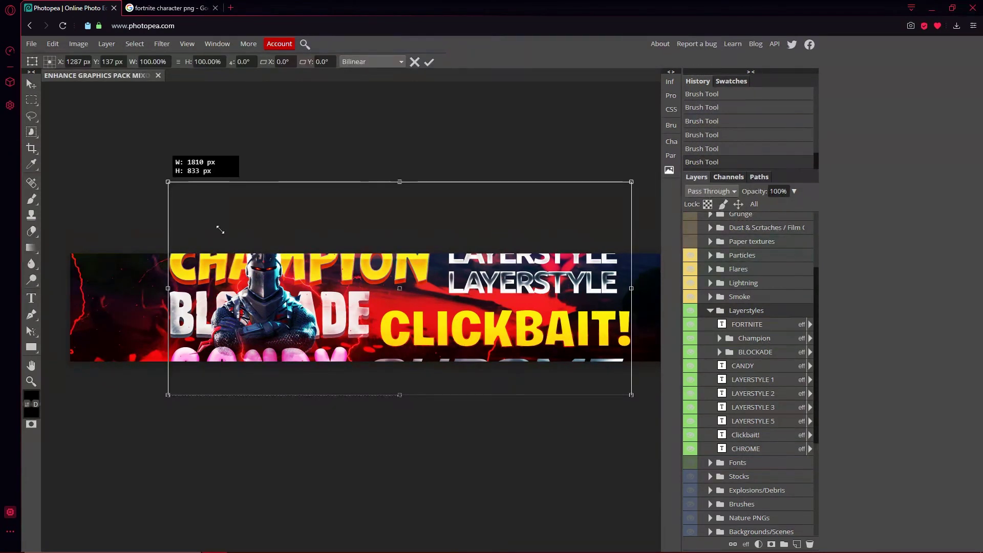
mouse_move(302, 296)
left_mouse_down()
mouse_move(305, 276)
mouse_move(339, 295)
mouse_move(303, 283)
mouse_move(301, 294)
left_mouse_up()
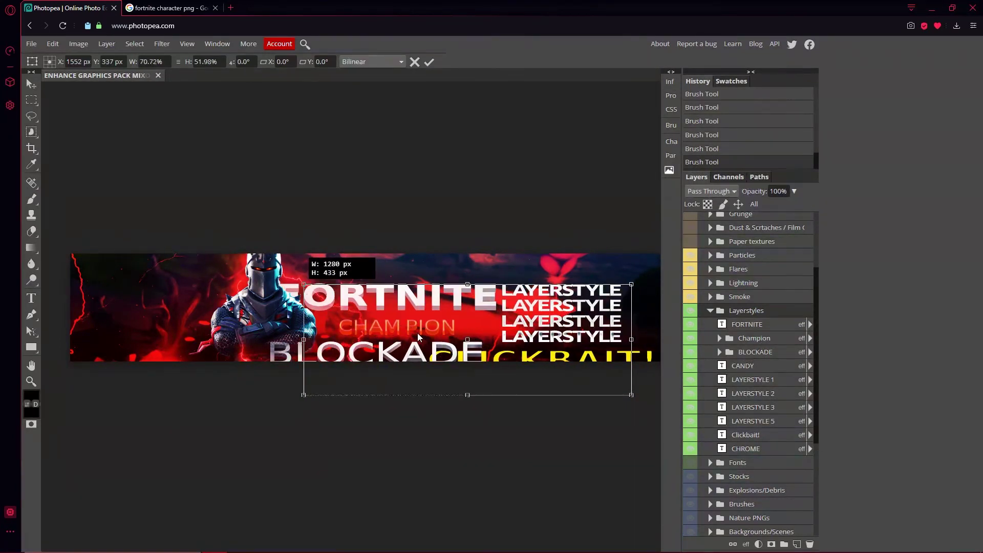
left_click_drag(415, 315, 400, 267)
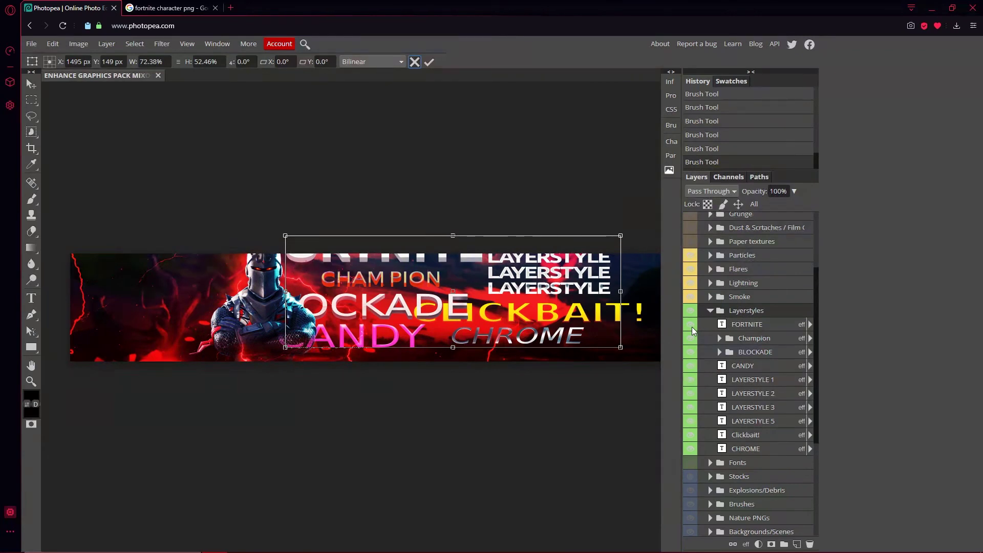
key("Escape")
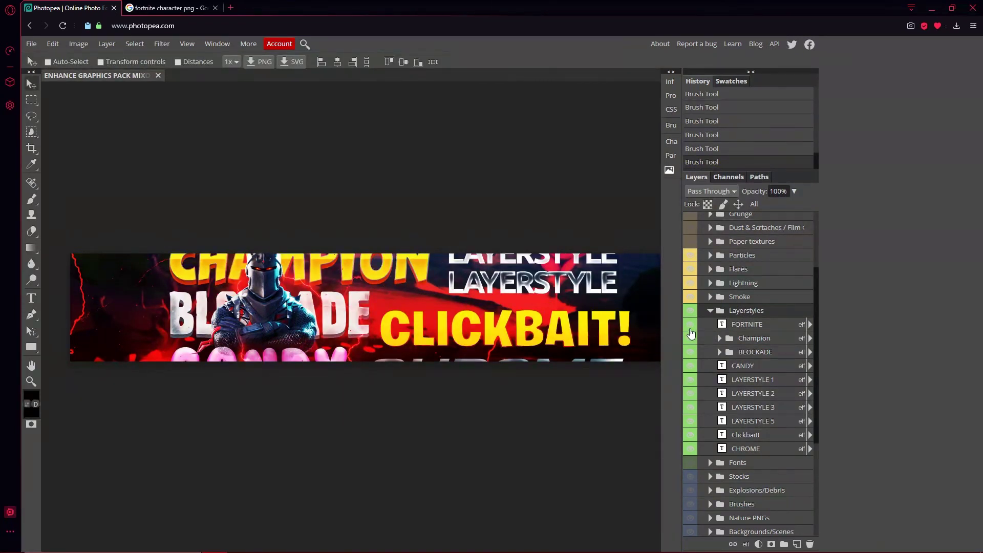
Hide every text style in the Layerstyles group except Champion
left_click(690, 368)
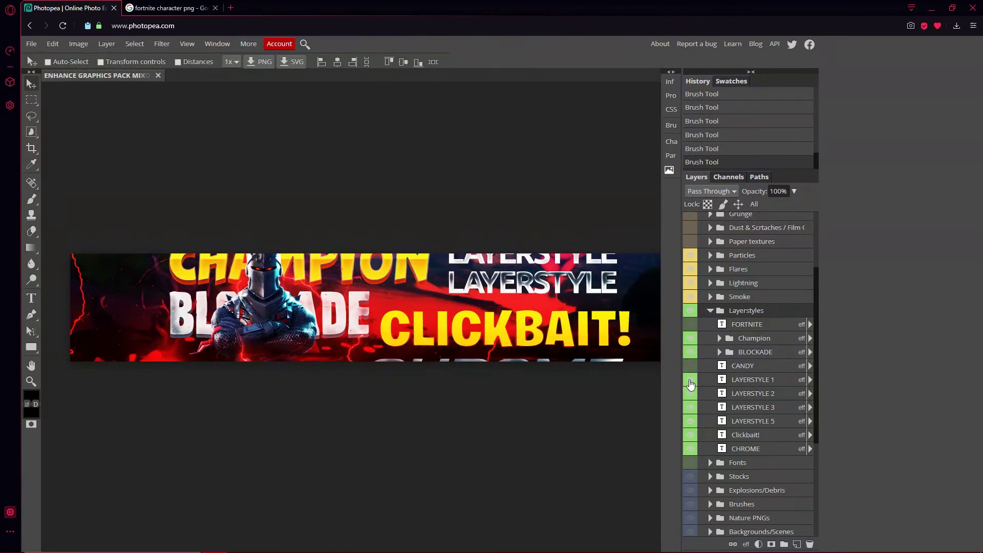
left_click_drag(691, 384, 691, 457)
left_click(692, 355)
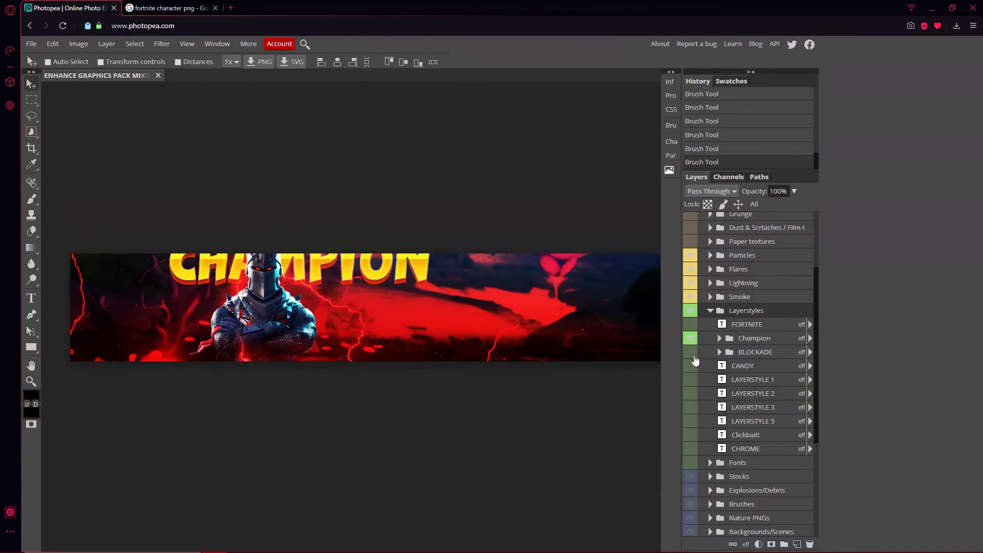
Move the Champion text group beside the knight with Free Transform, to about X 1420 px, Y 212 px, and apply it
left_click(54, 44)
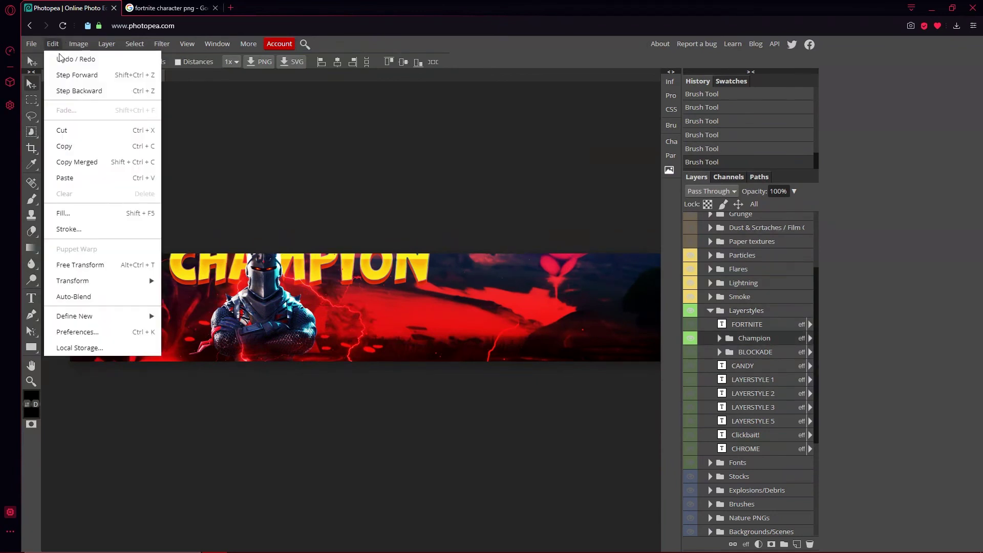
left_click(84, 265)
left_click_drag(292, 265, 425, 317)
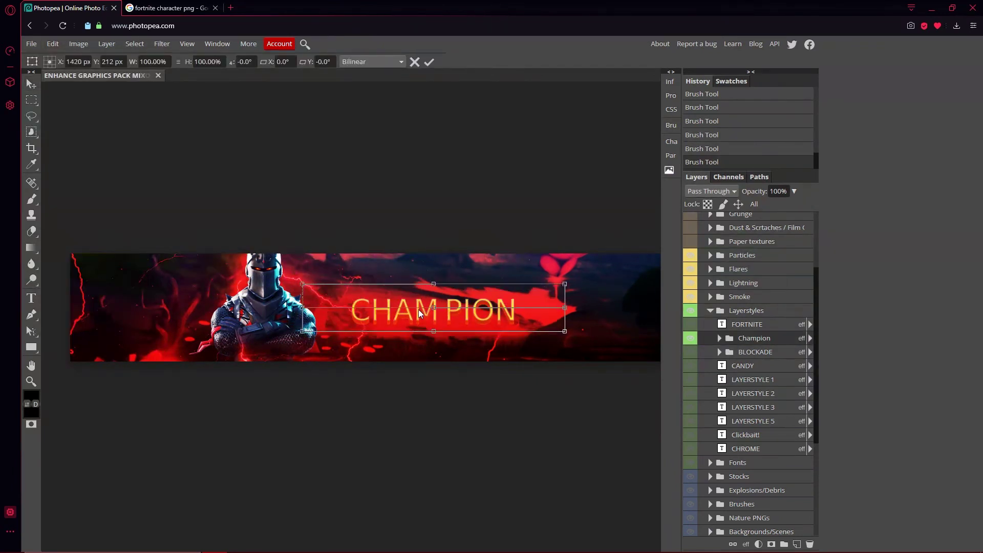
left_click(429, 62)
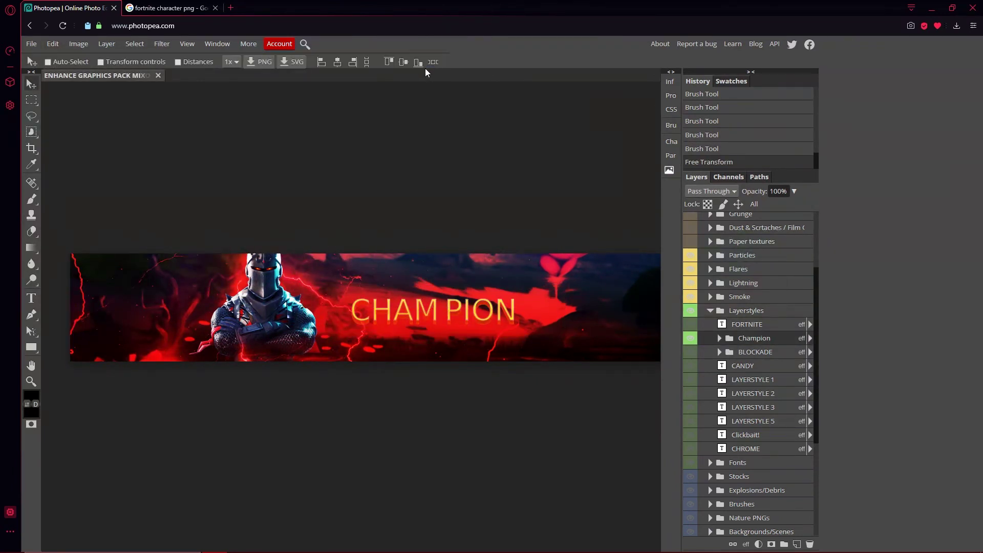
Select the whole CHAMPION text with the Type tool and try the Days One font on it
left_click(31, 298)
double_click(359, 309)
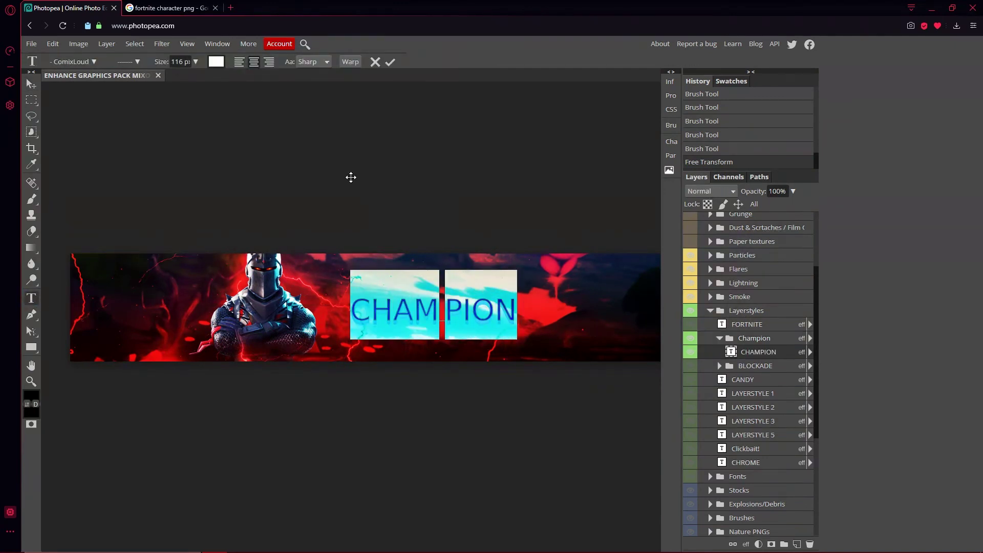
left_click(94, 70)
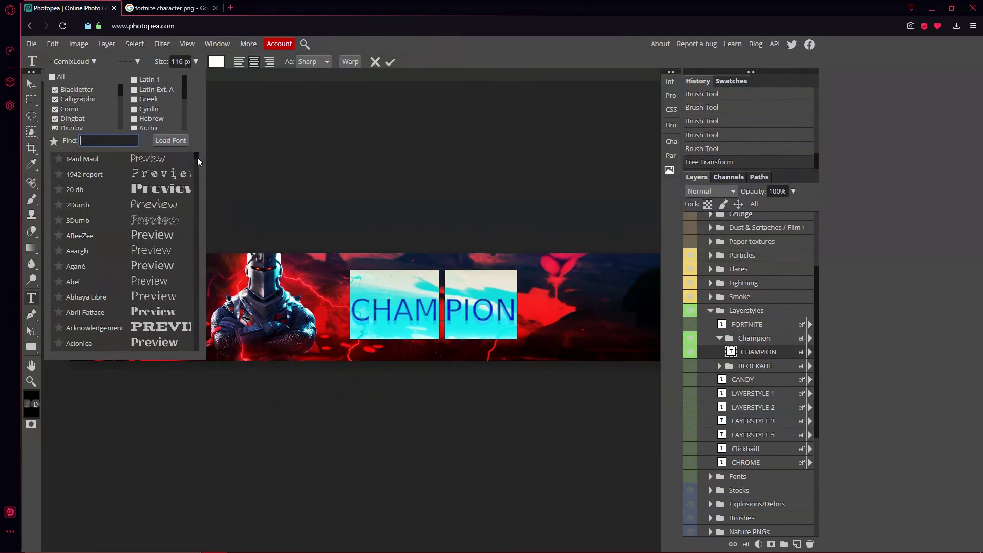
left_click_drag(199, 161, 200, 195)
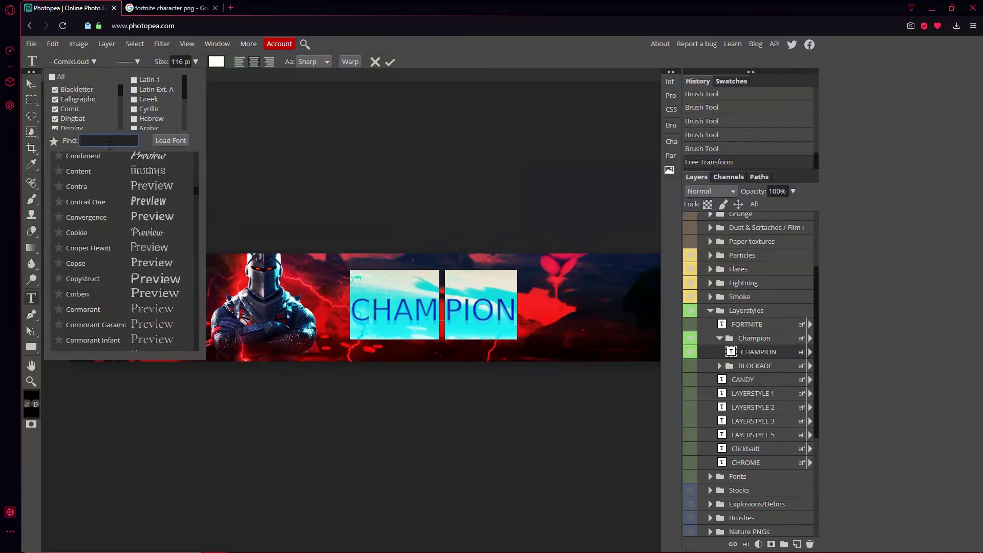
scroll(165, 192, "down", 10)
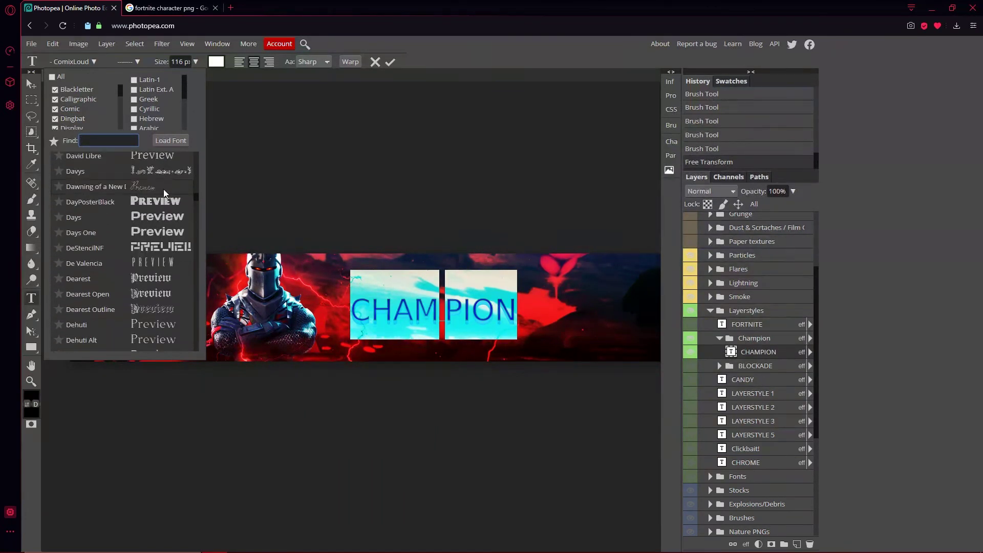
left_click(180, 232)
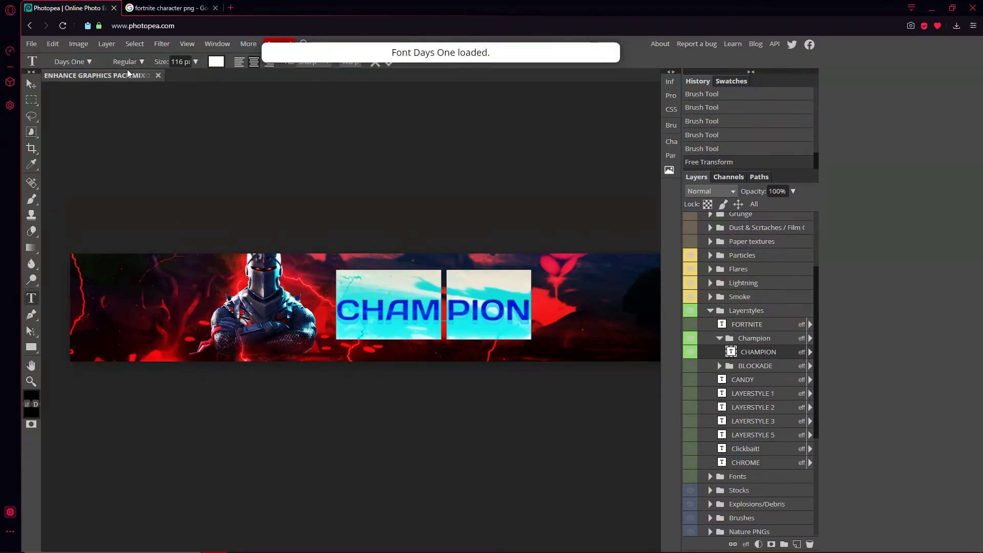
Browse further through the fonts and try FORQUE on the CHAMPION text
left_click(89, 61)
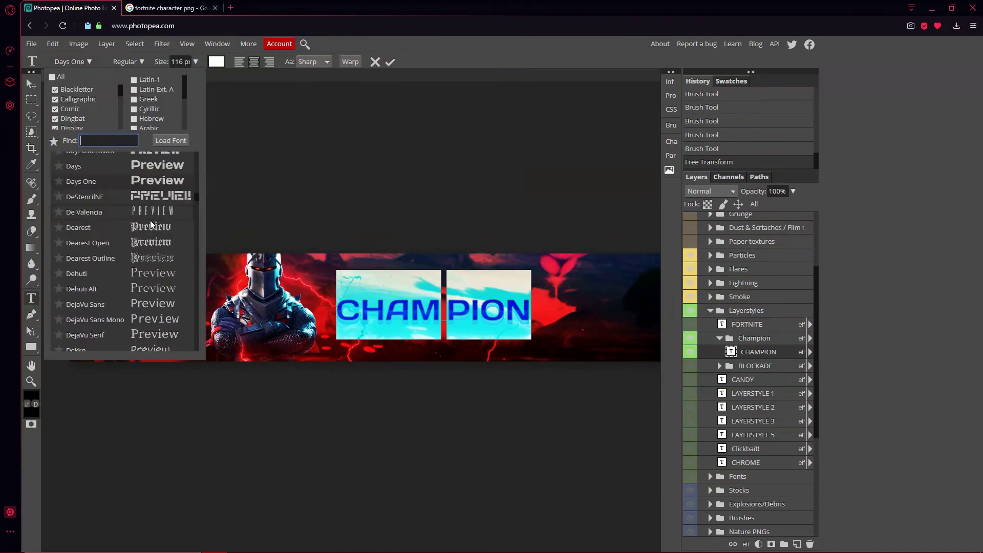
scroll(175, 223, "down", 5)
scroll(176, 223, "down", 5)
scroll(177, 219, "down", 5)
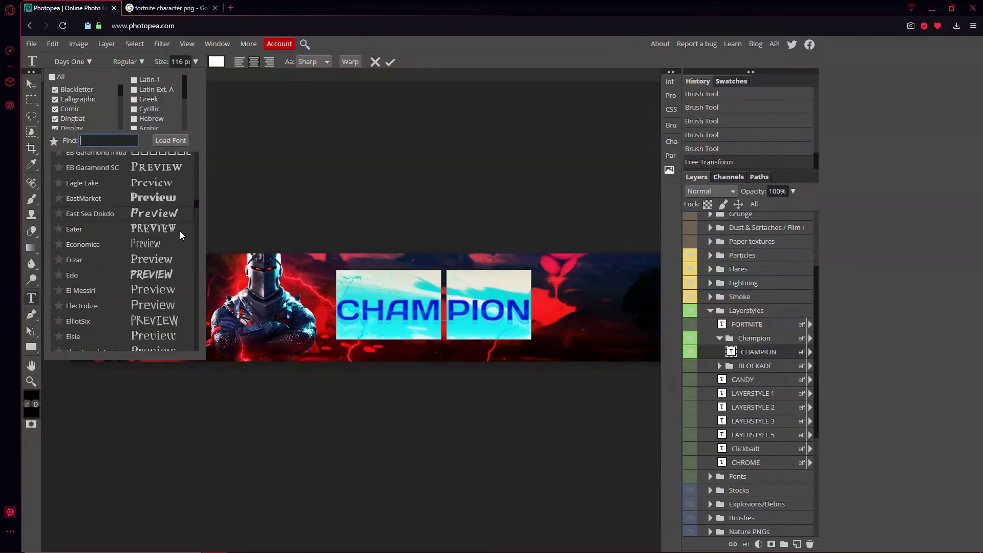
scroll(176, 248, "down", 4)
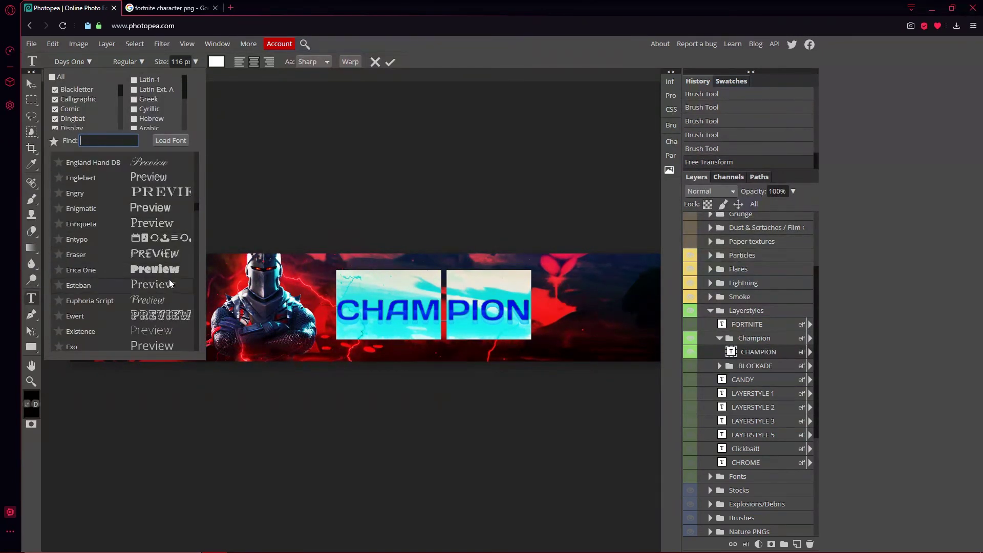
scroll(174, 269, "down", 3)
scroll(174, 256, "down", 5)
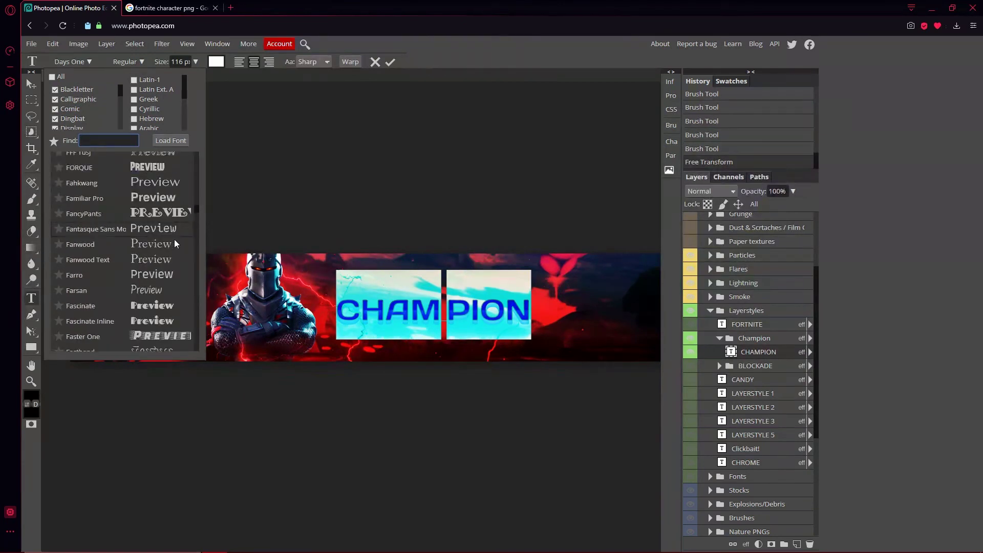
left_click(163, 170)
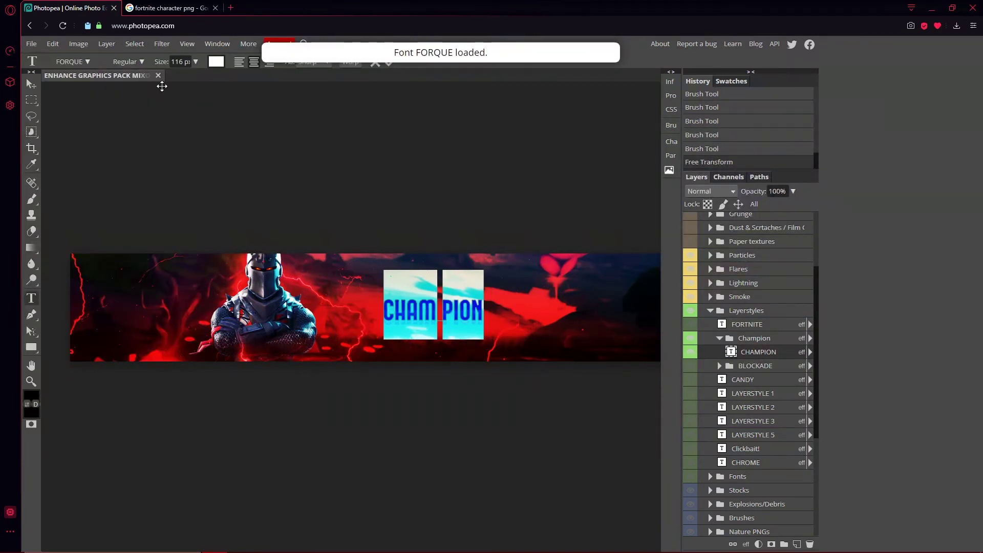
Change the CHAMPION text's font to Furore and commit the text edit
left_click(89, 64)
scroll(169, 205, "down", 6)
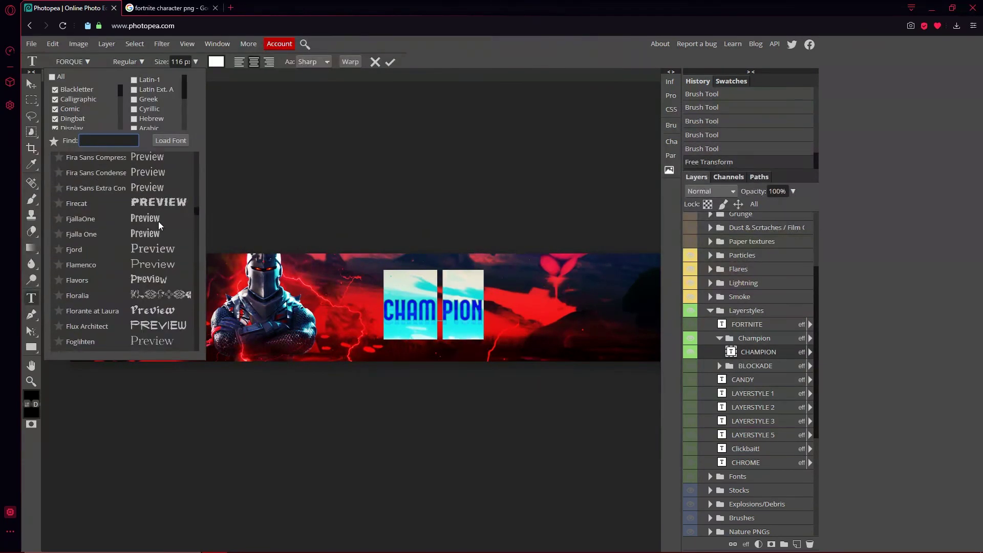
scroll(171, 215, "down", 5)
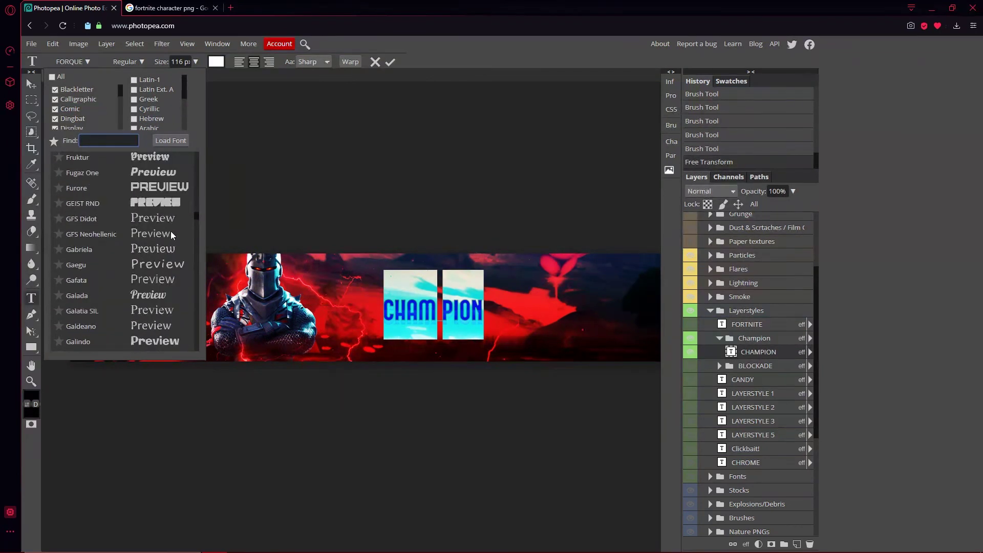
left_click(172, 190)
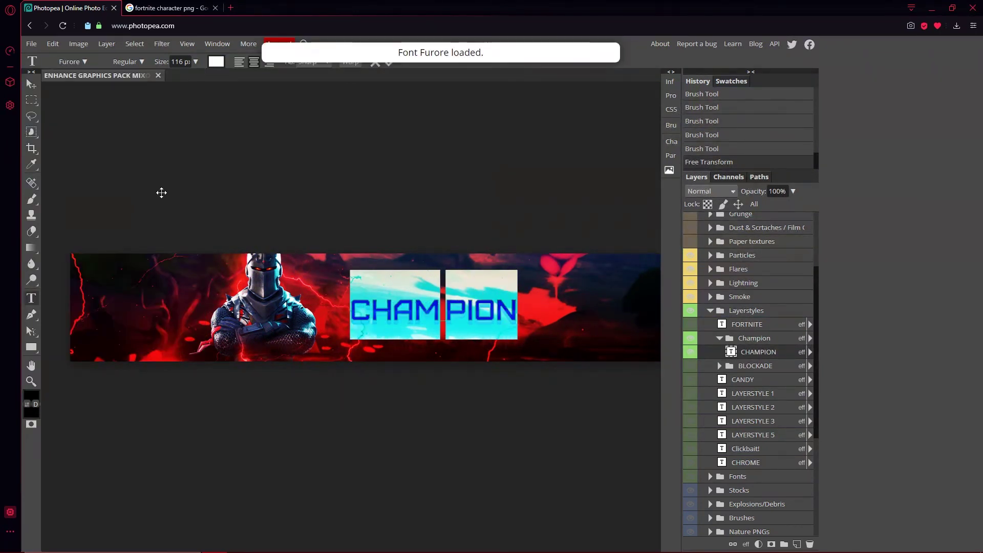
left_click(389, 62)
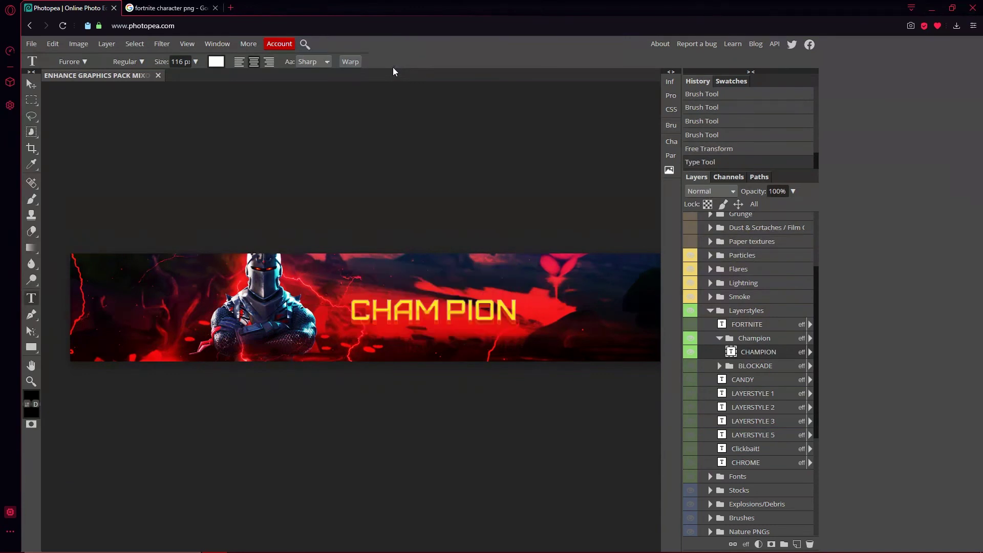
Select all of the CHAMPION text again and set its size to 150 px
left_click(360, 311)
key("ctrl+a")
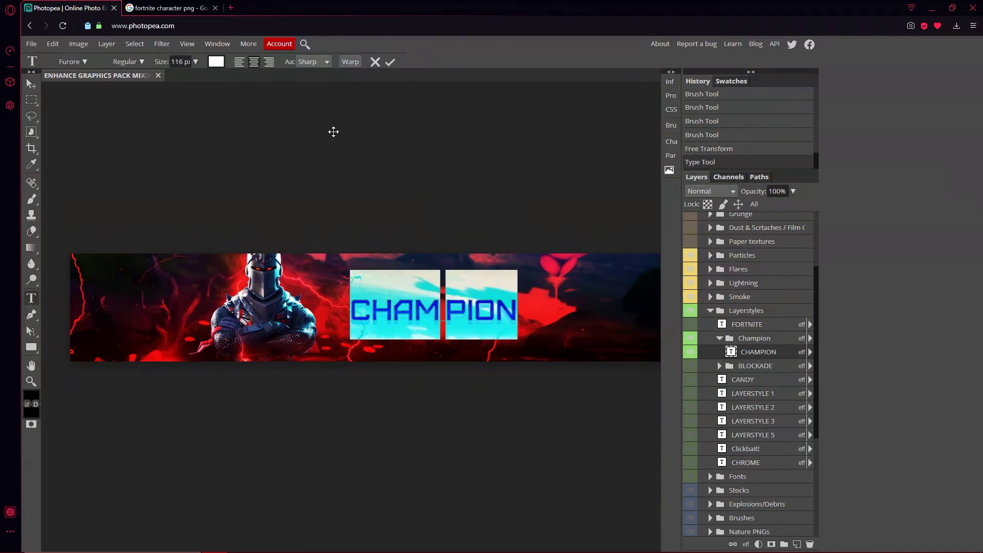
left_click_drag(196, 62, 258, 82)
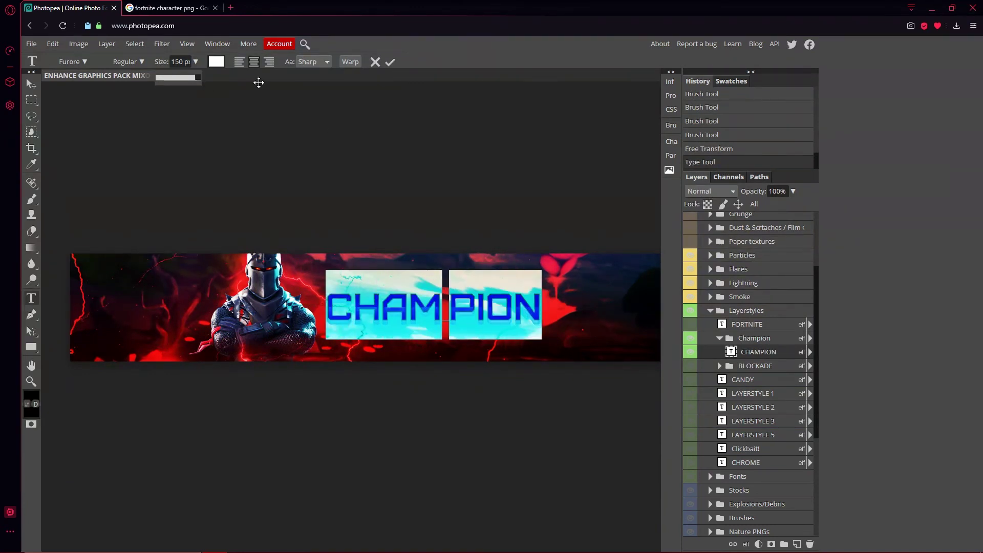
Commit the CHAMPION text's size change, then select all of its text again and change the font to Indigo
left_click(390, 62)
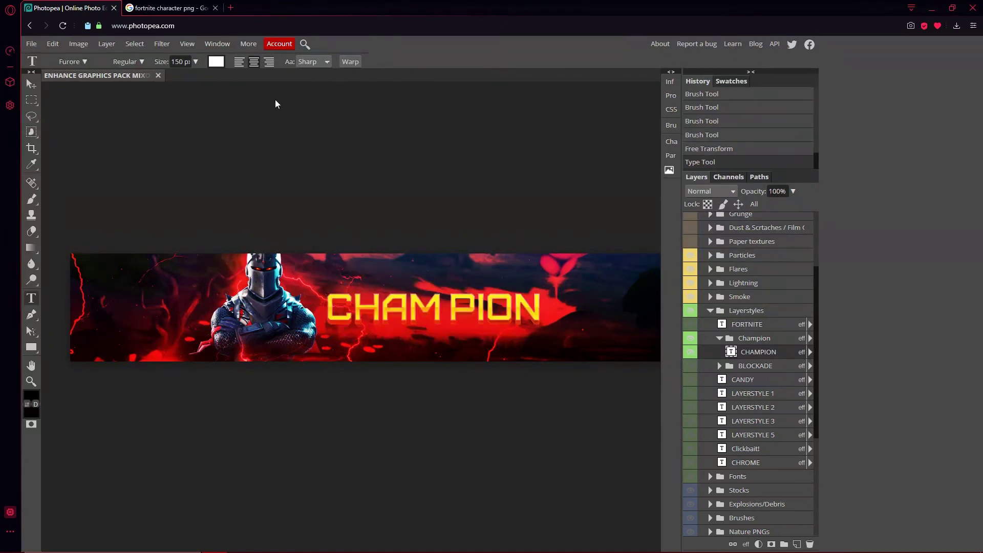
left_click(333, 306)
key("ctrl+a")
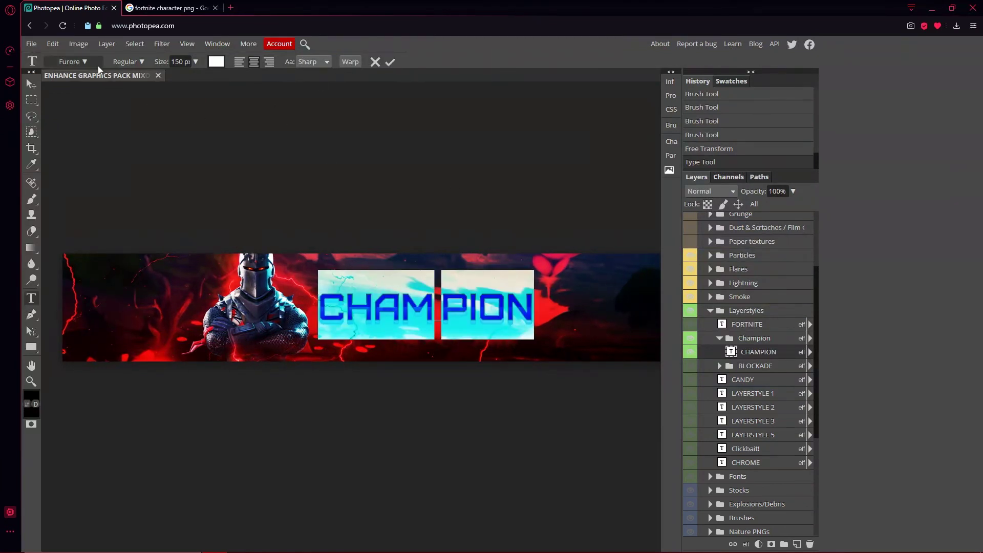
left_click(71, 61)
scroll(190, 217, "down", 2)
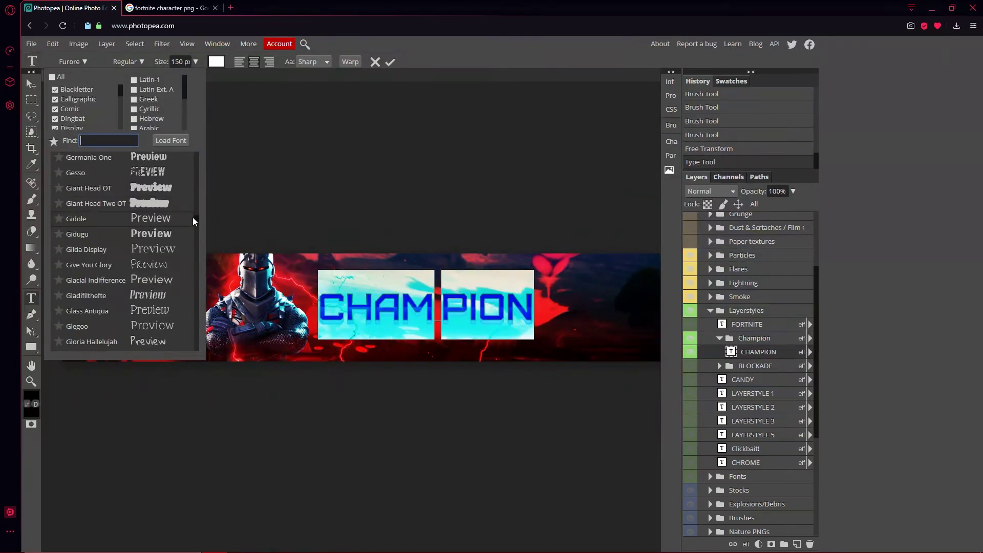
left_click(195, 221)
scroll(195, 230, "down", 3)
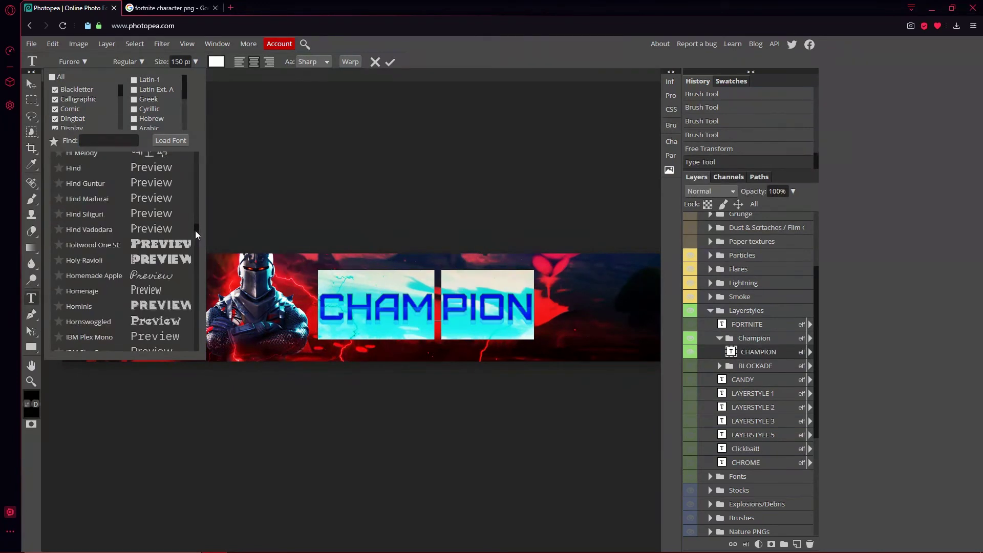
left_click_drag(196, 235, 197, 239)
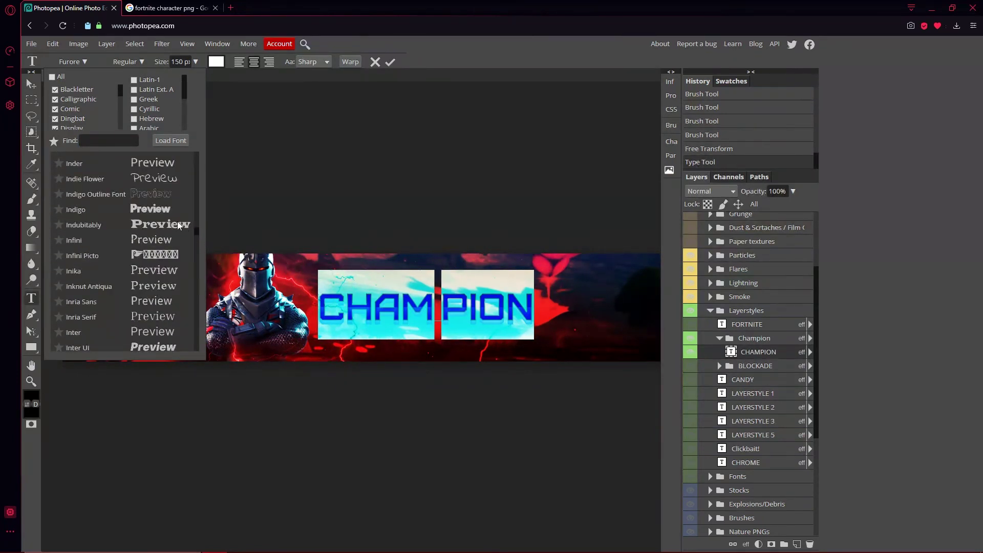
left_click(159, 208)
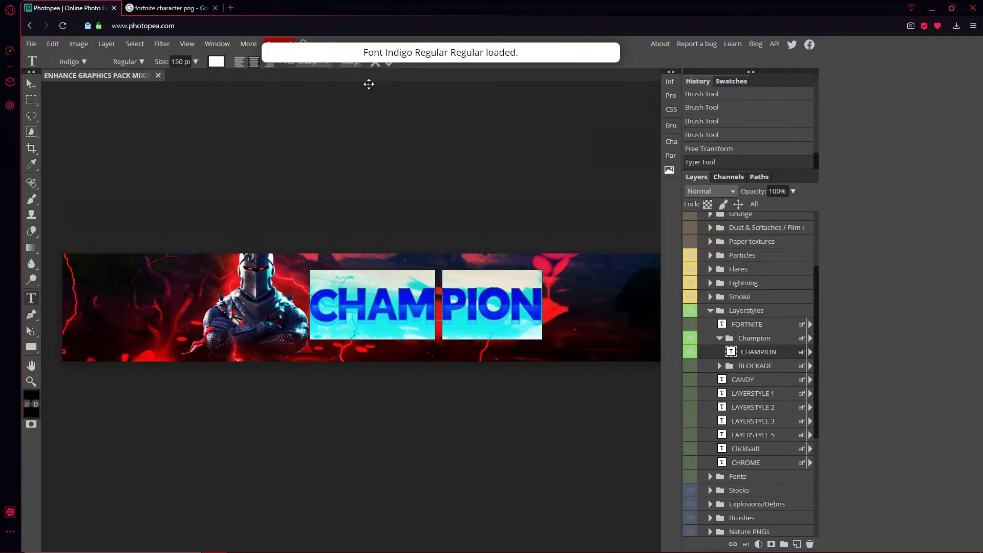
left_click(389, 66)
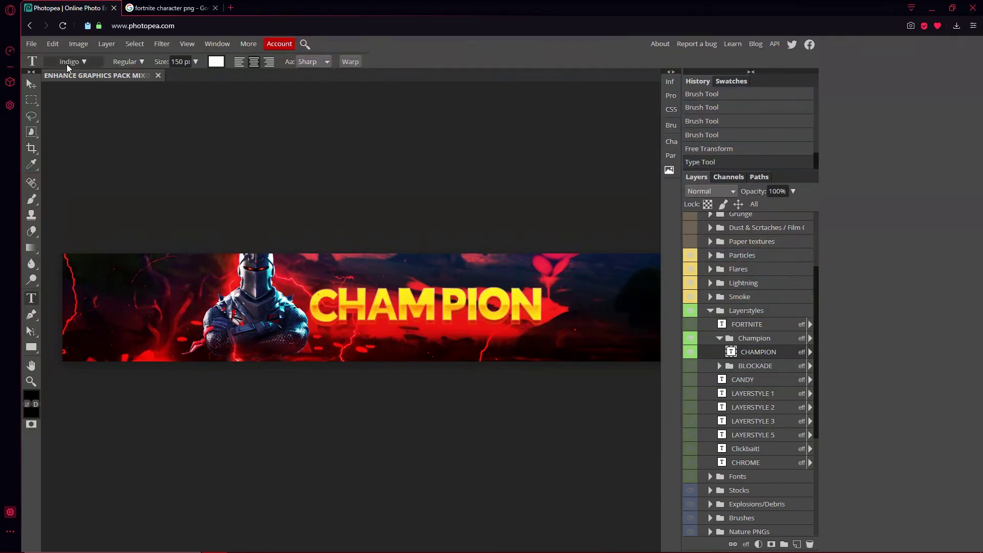
Use Free Transform to shift the CHAMPION text away from the knight to about X 1480 px, Y 211 px
left_click(31, 83)
left_click(53, 43)
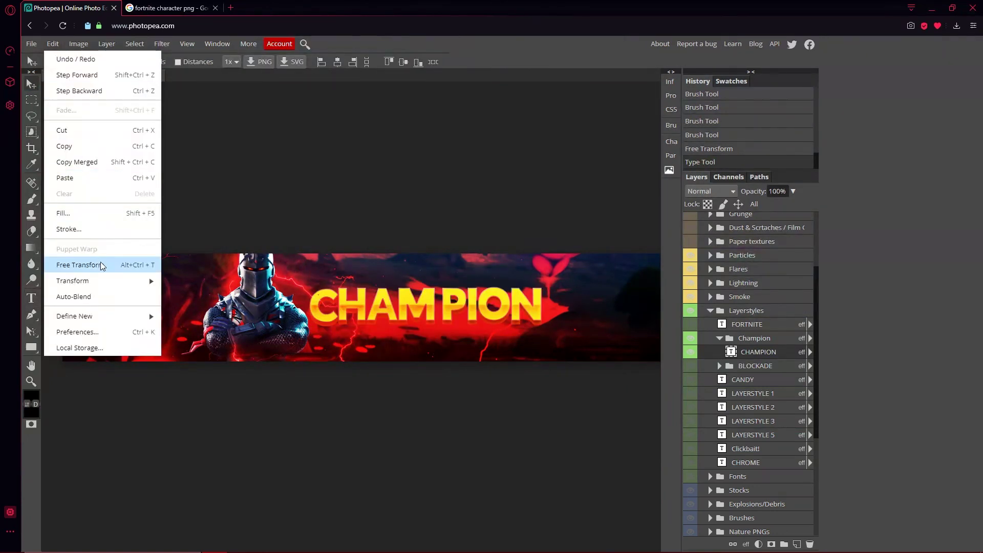
left_click(80, 265)
left_click_drag(361, 311, 378, 311)
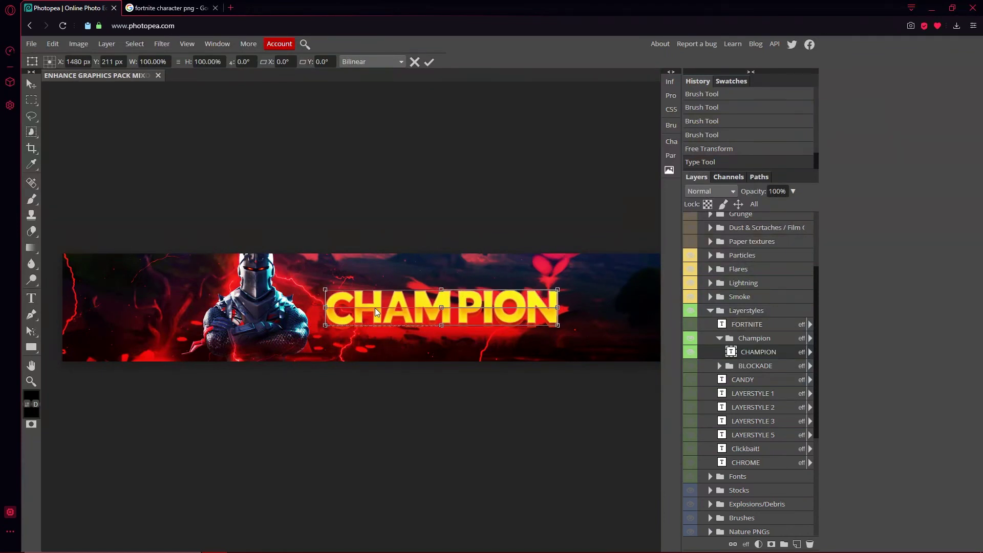
left_click(430, 62)
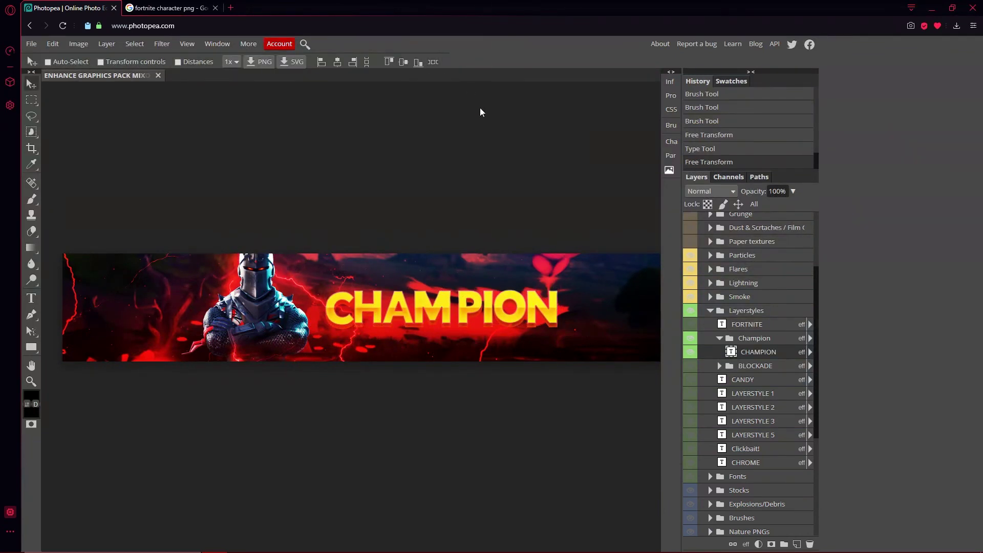
Collapse the Water group and check the contents of the Backgrounds/Scenes group
scroll(764, 379, "down", 5)
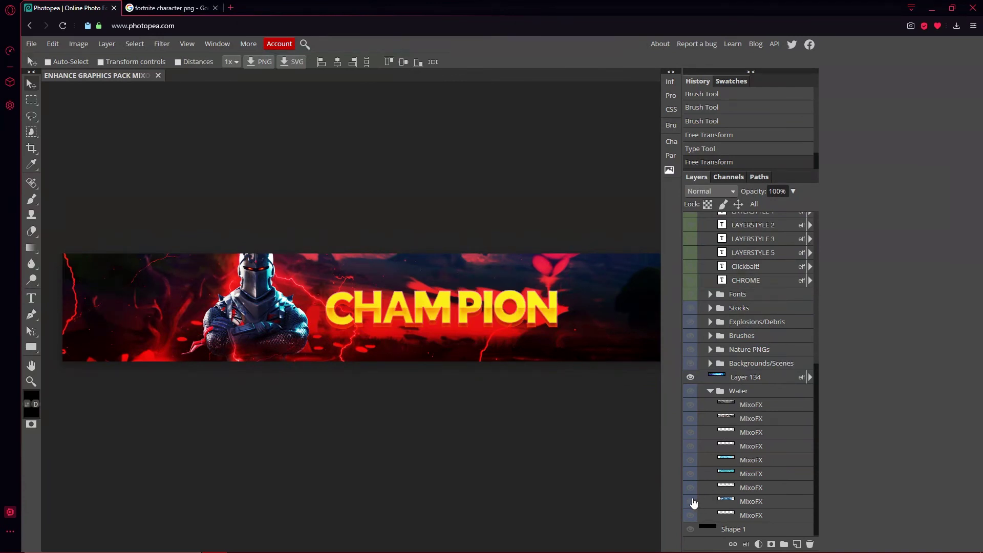
left_click(710, 391)
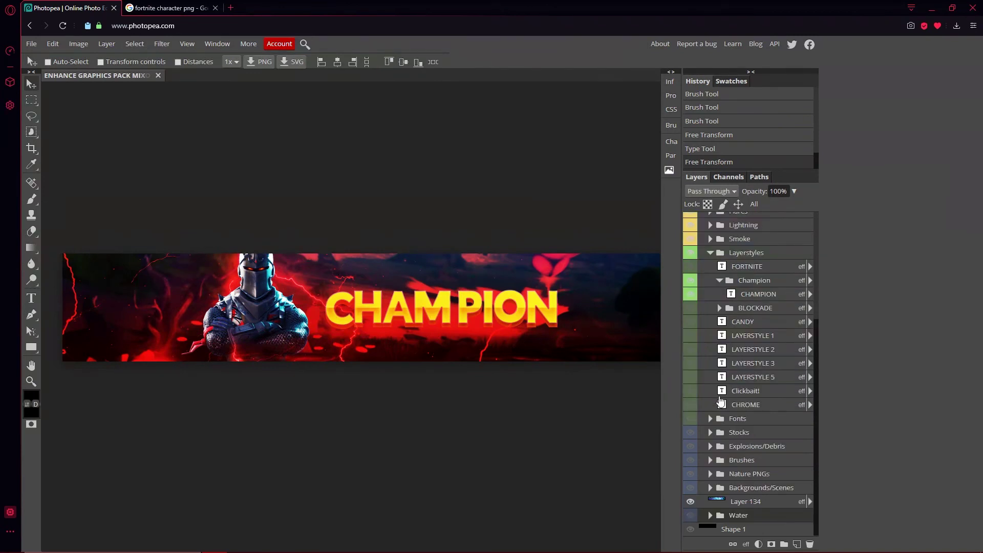
left_click(711, 488)
scroll(717, 482, "down", 1)
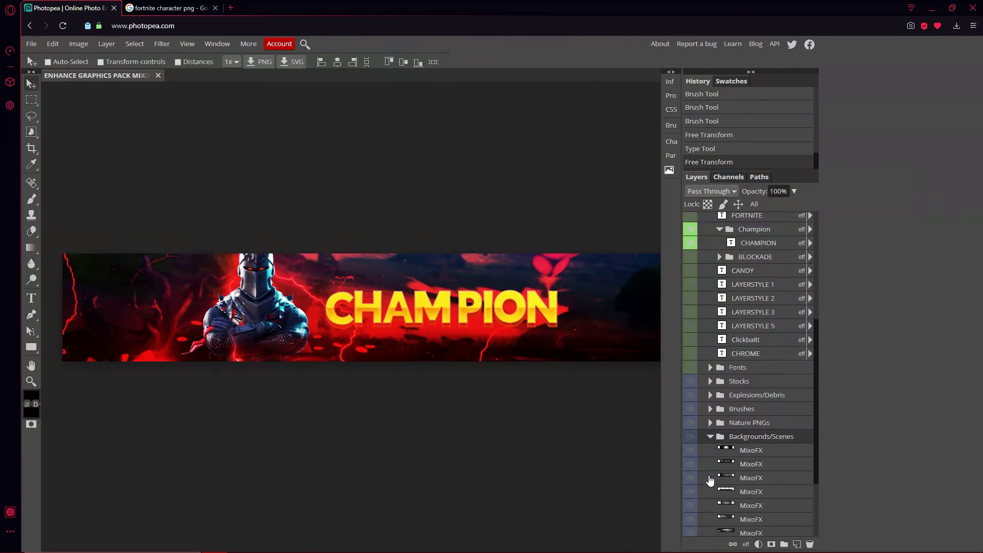
left_click(709, 437)
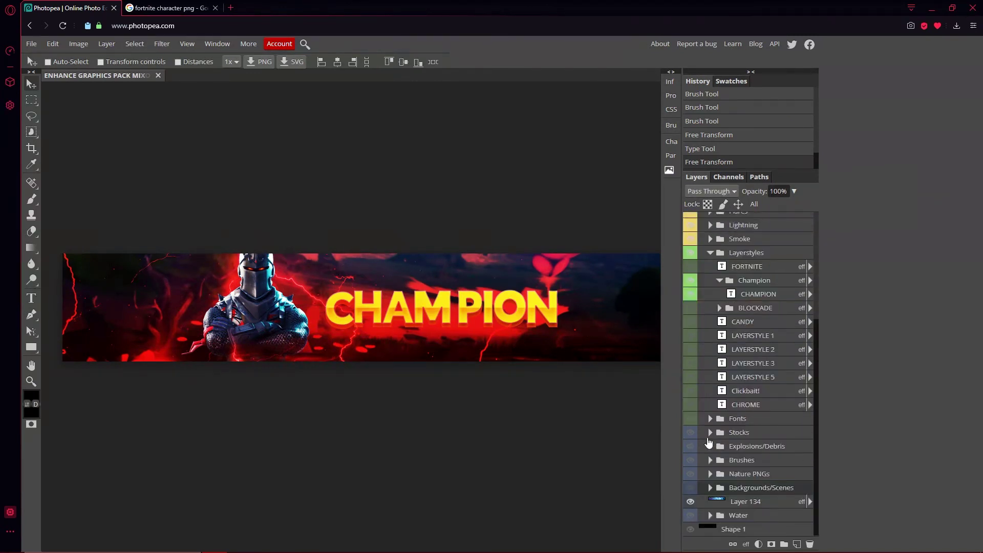
Expand the Explosions/Debris group and move it to the top of the ENHANCE GRAPHICS PACK group
left_click(711, 448)
left_click(700, 460)
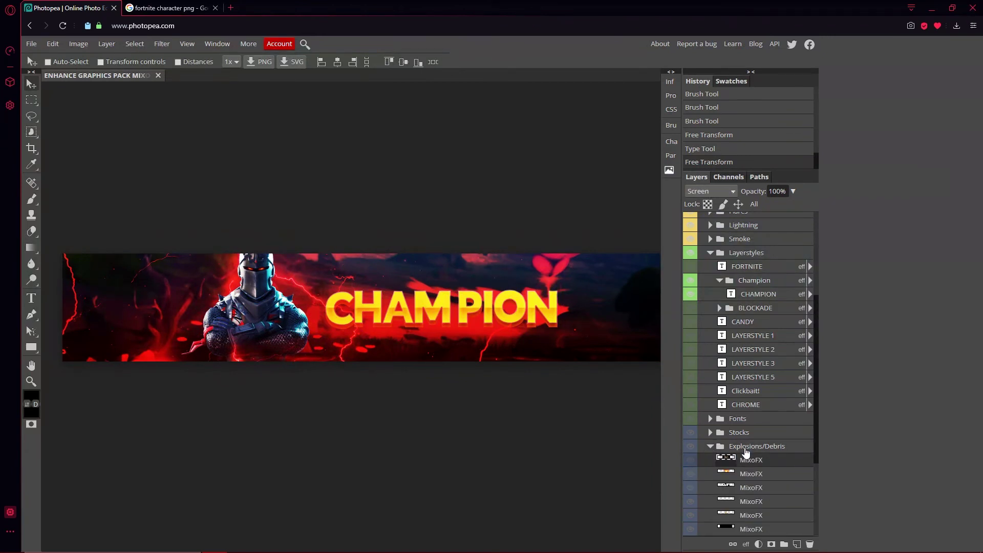
left_click_drag(746, 450, 771, 233)
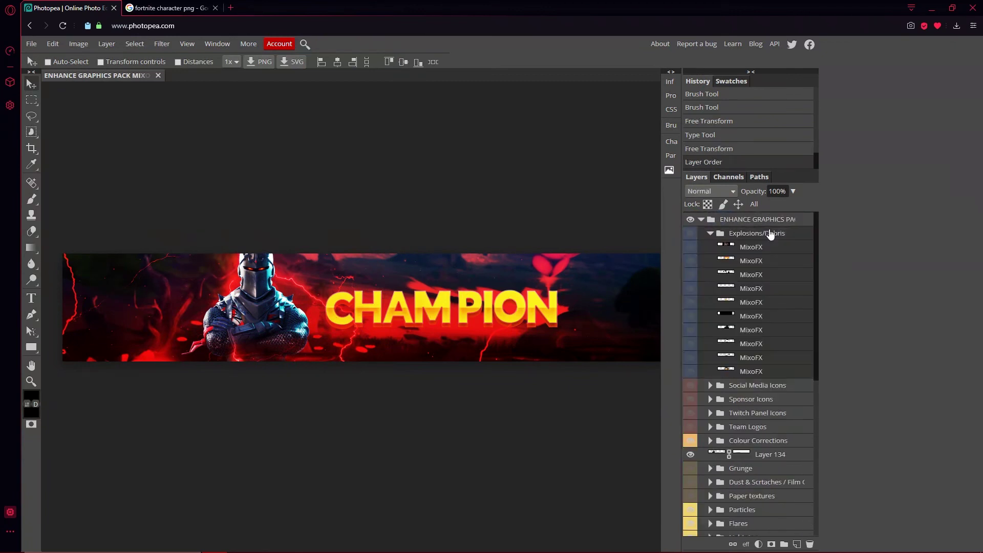
Preview each MixoFX layer in the Explosions/Debris group one by one on the banner, hiding each again
left_click(690, 248)
left_click(690, 248)
left_click(691, 261)
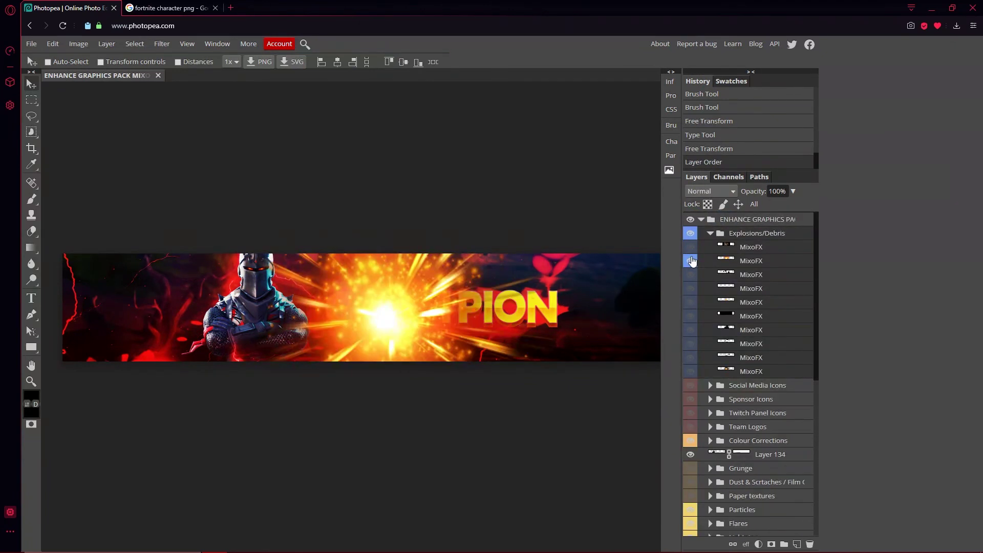
double_click(691, 261)
left_click(691, 261)
double_click(692, 261)
left_click(692, 274)
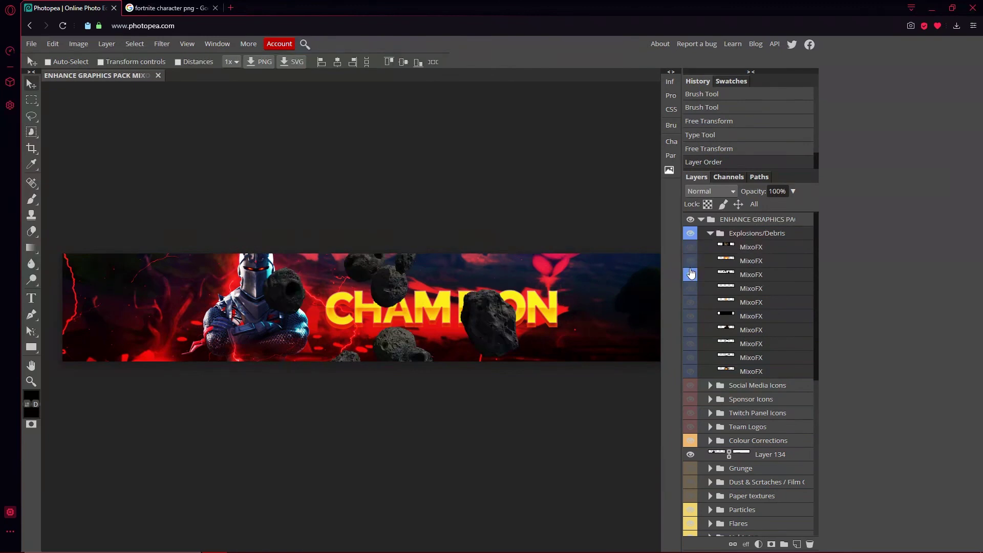
left_click(690, 275)
left_click(691, 289)
left_click(691, 288)
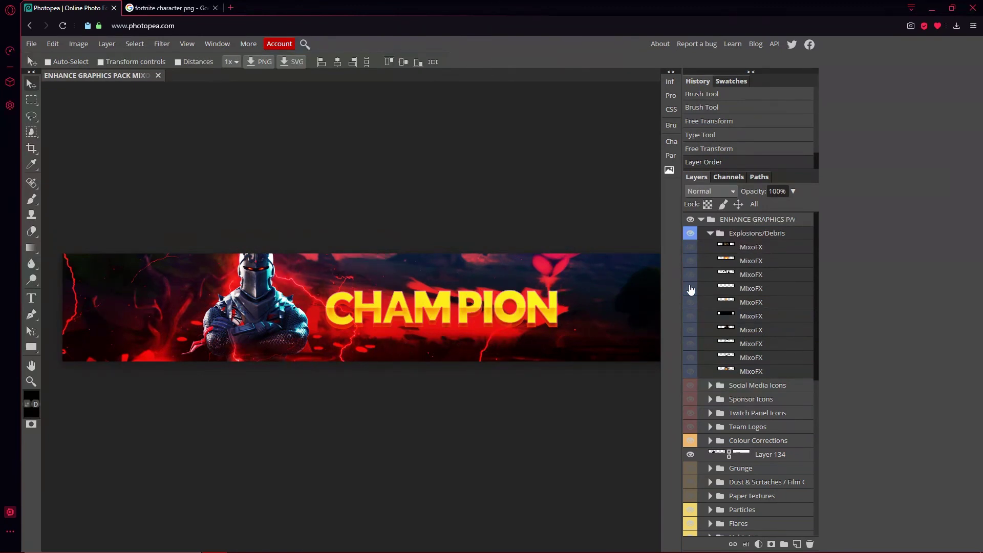
left_click(690, 302)
left_click(691, 302)
left_click(690, 316)
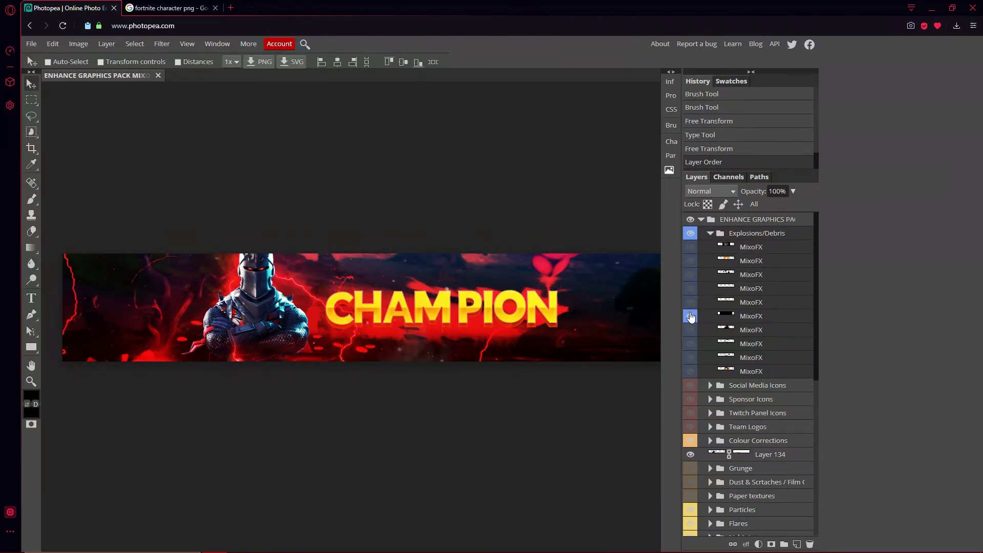
left_click(691, 316)
left_click(691, 330)
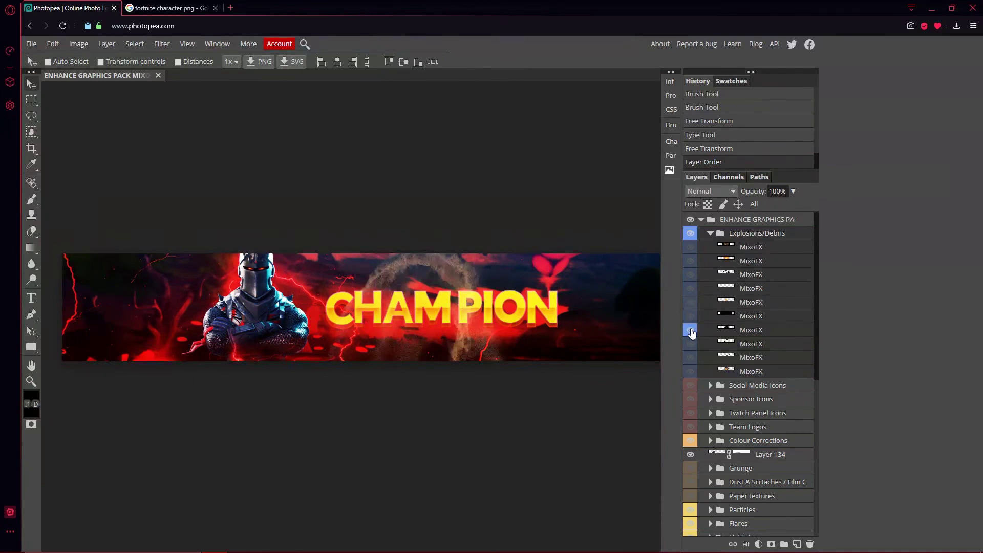
left_click(691, 330)
left_click(691, 344)
left_click(690, 344)
left_click(690, 357)
left_click(691, 357)
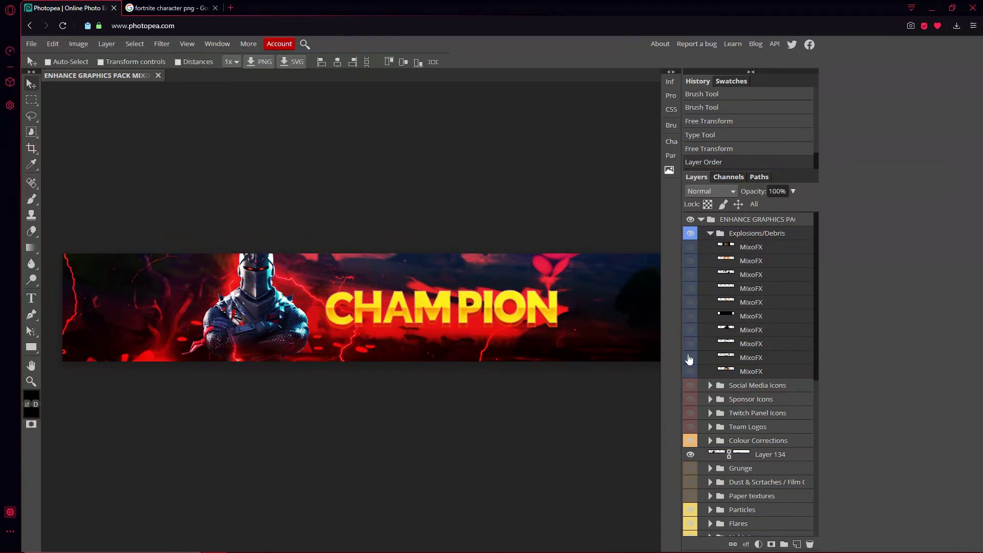
left_click(690, 372)
left_click(691, 371)
Preview the sixth and fifth MixoFX layers of the Explosions/Debris group once more and hide them
left_click(691, 316)
left_click(691, 316)
left_click(691, 316)
left_click(743, 316)
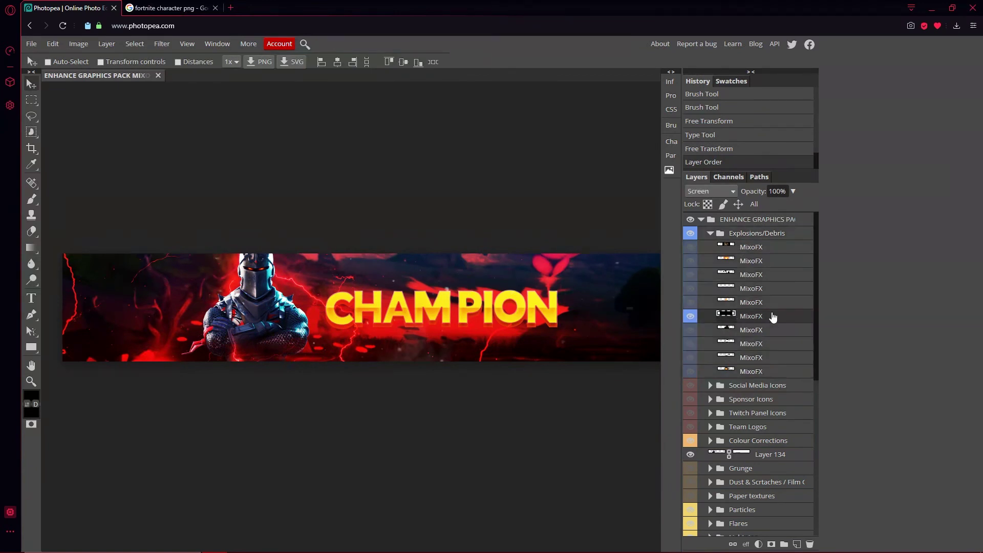
left_click(691, 316)
left_click(691, 302)
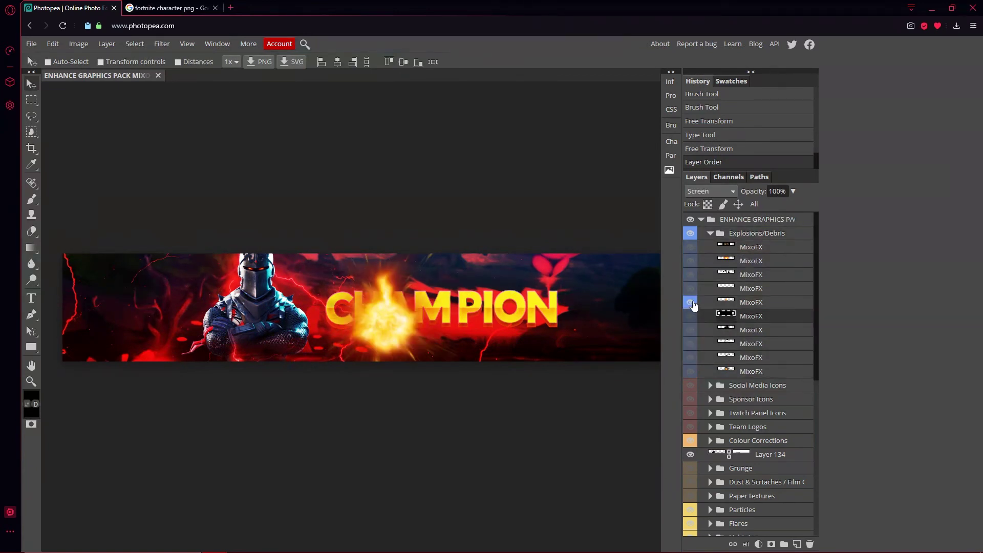
left_click(691, 302)
Show the second Explosions/Debris layer, the large orange burst, and move it over the middle of the CHAMPION text
left_click(691, 261)
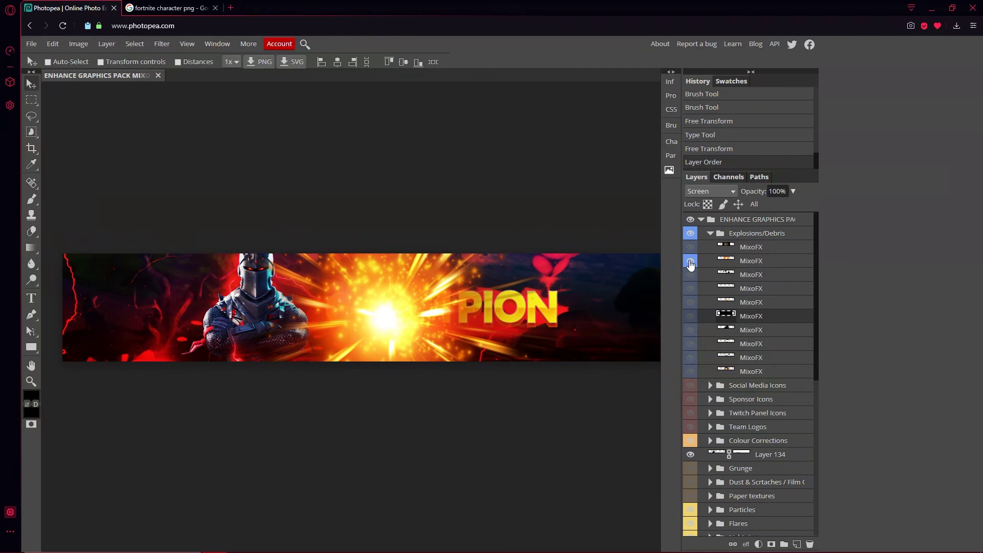
left_click(751, 262)
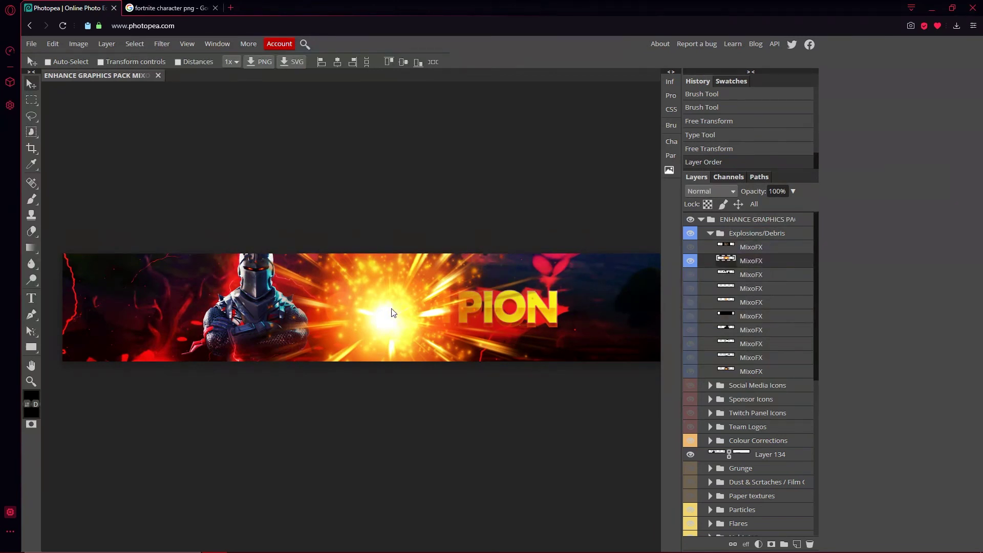
left_click_drag(391, 312, 438, 307)
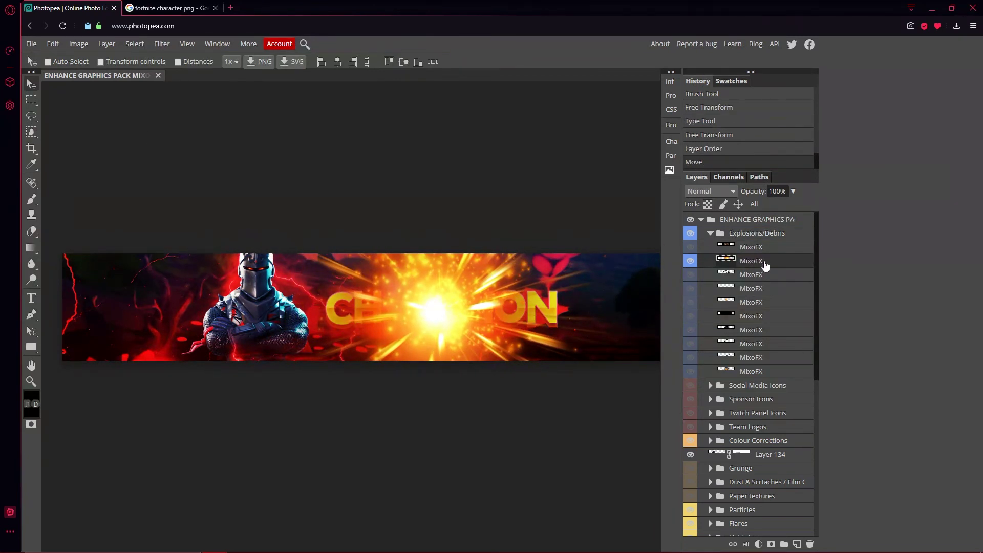
Place the orange burst layer directly below the Layerstyles group and lower its opacity to 63%
left_click_drag(765, 265, 773, 428)
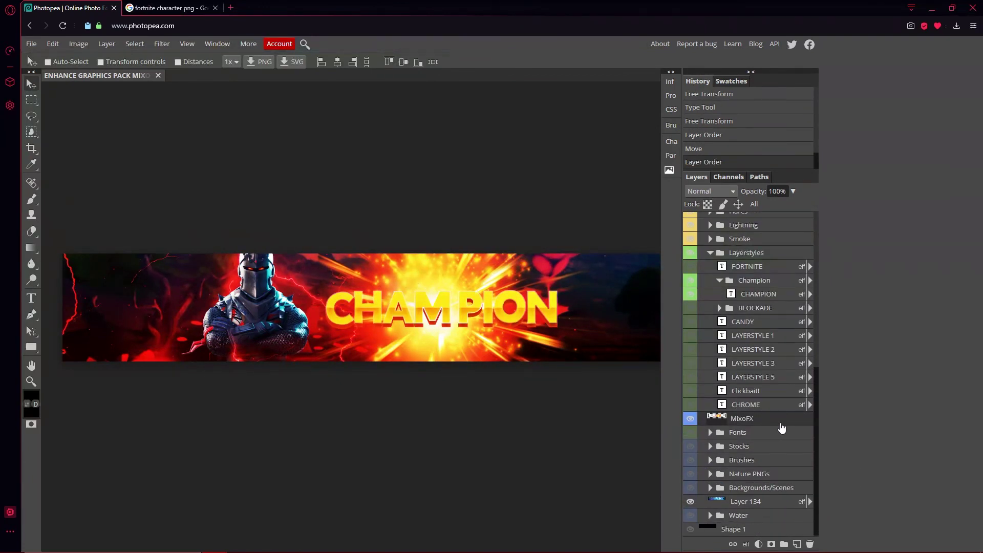
double_click(807, 426)
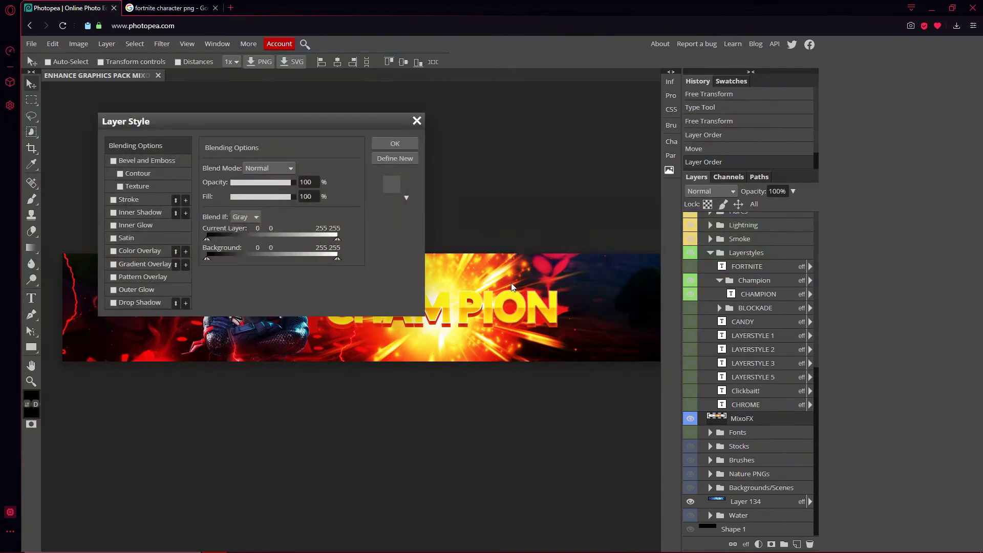
left_click(417, 121)
left_click(793, 191)
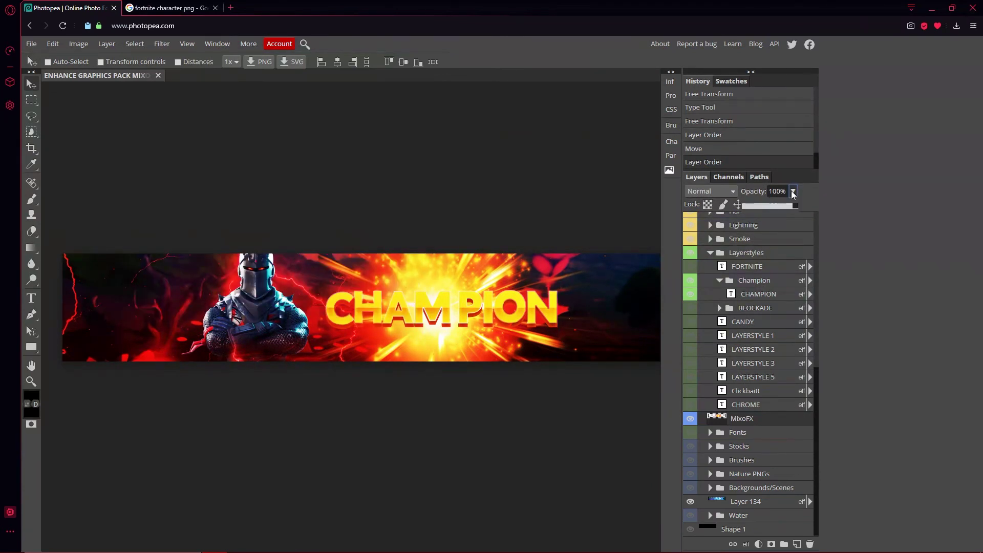
left_click_drag(796, 205, 776, 215)
Add a raster mask to the burst layer and brush over the glow behind CHAMPION at 8% brush opacity
left_click(771, 544)
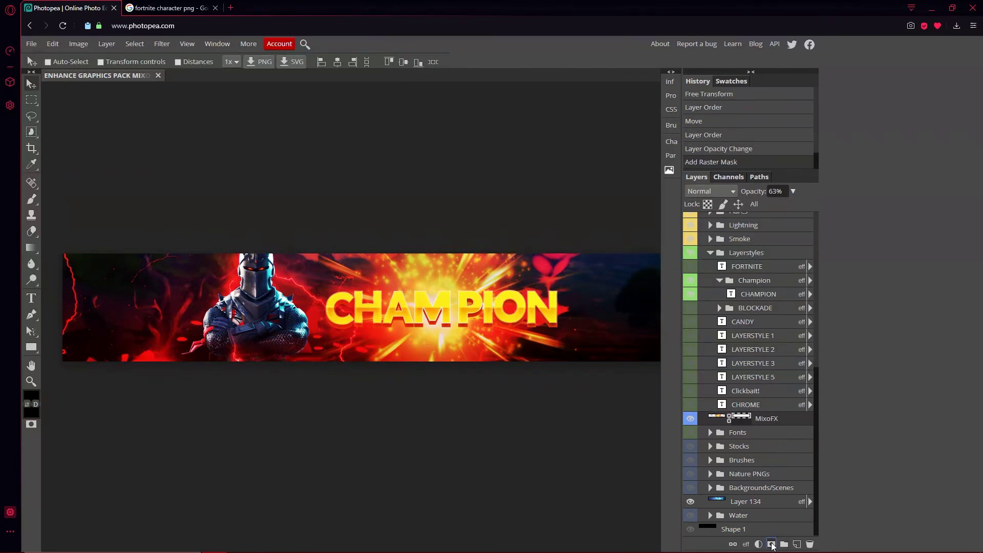
left_click(31, 199)
mouse_move(410, 318)
left_mouse_down()
mouse_move(482, 297)
mouse_move(435, 317)
mouse_move(506, 332)
mouse_move(451, 312)
left_mouse_up()
left_click_drag(461, 307, 512, 297)
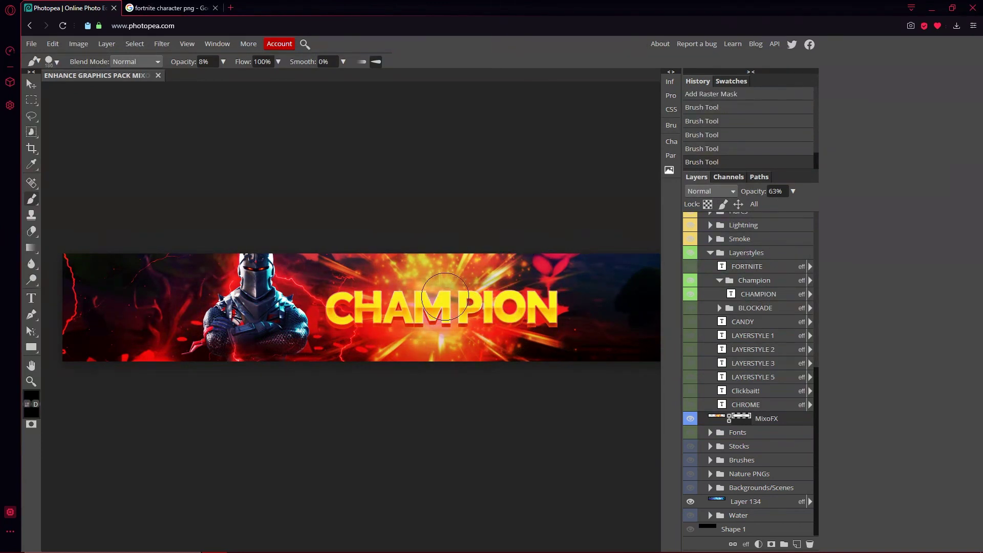
mouse_move(445, 311)
left_mouse_down()
mouse_move(425, 353)
mouse_move(384, 369)
left_mouse_up()
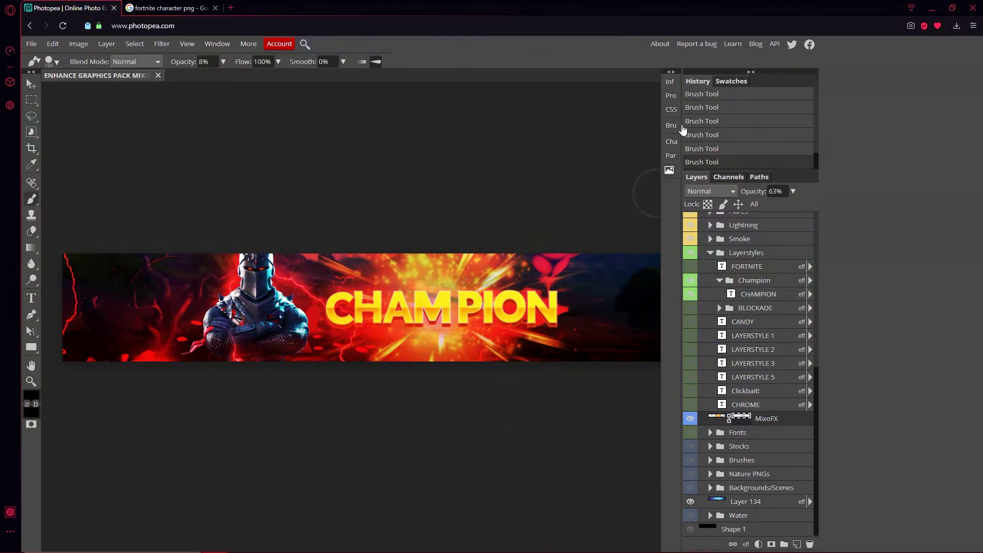
Undo all the brush strokes on the burst layer along with its raster mask
key("ctrl+z")
key("ctrl+z")
key("ctrl+z")
key("ctrl+z")
key("ctrl+z")
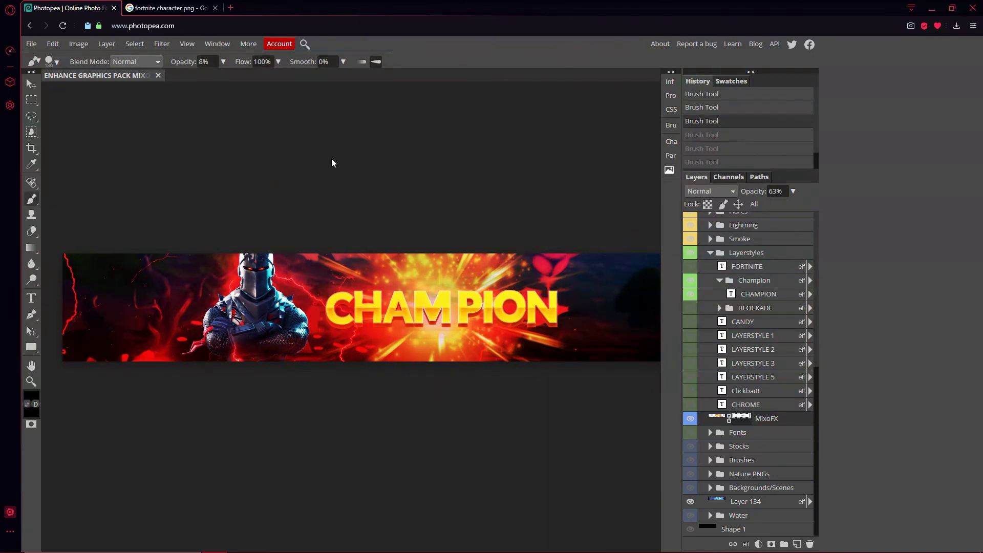
key("ctrl+z")
key("ctrl+z")
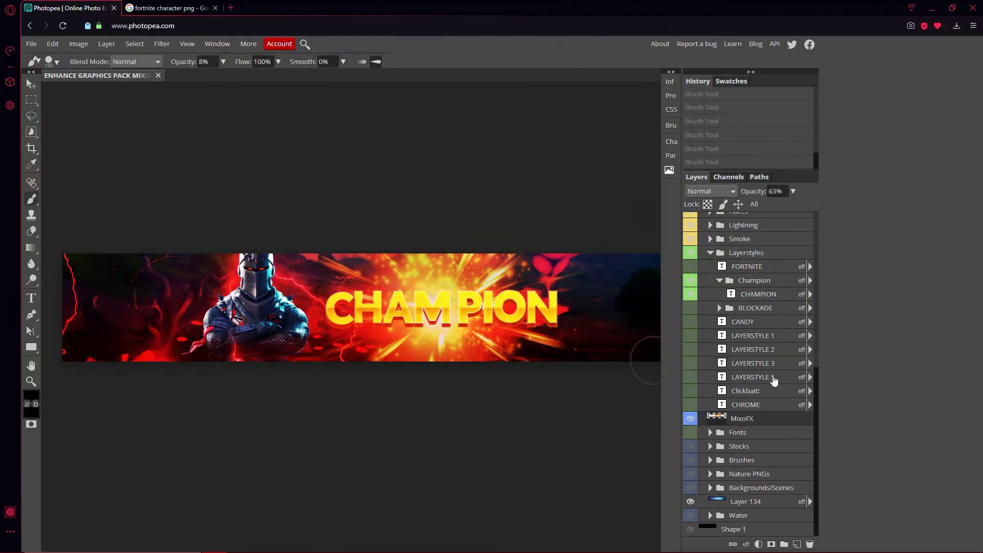
Raise the opacity of the orange burst layer below the Layerstyles group to 84%
left_click(793, 192)
mouse_move(774, 208)
left_mouse_down()
mouse_move(752, 208)
mouse_move(807, 206)
mouse_move(787, 209)
left_mouse_up()
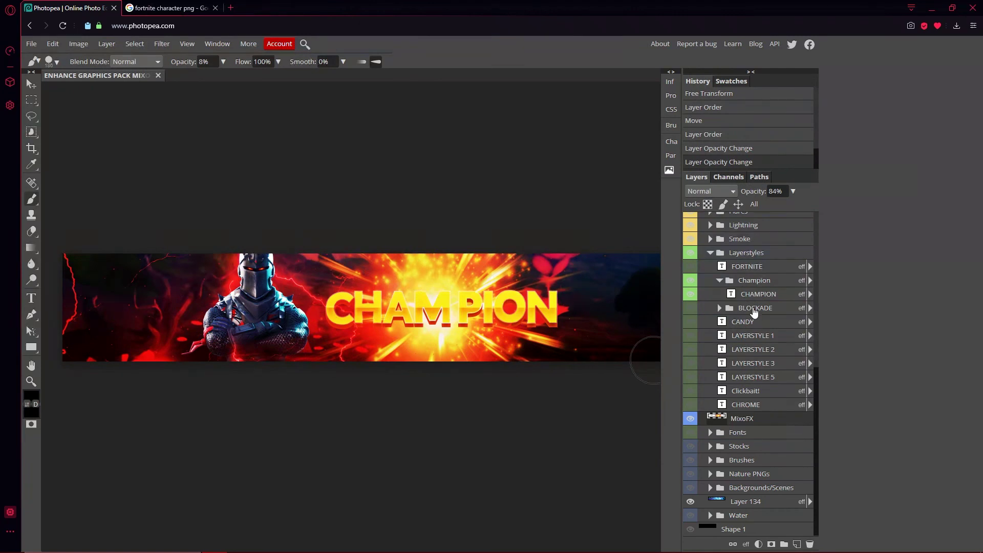
Open the CHAMPION text's layer style and increase the spread of its last Drop Shadow effect, keeping the brown shadow colour
left_click(784, 295)
double_click(787, 296)
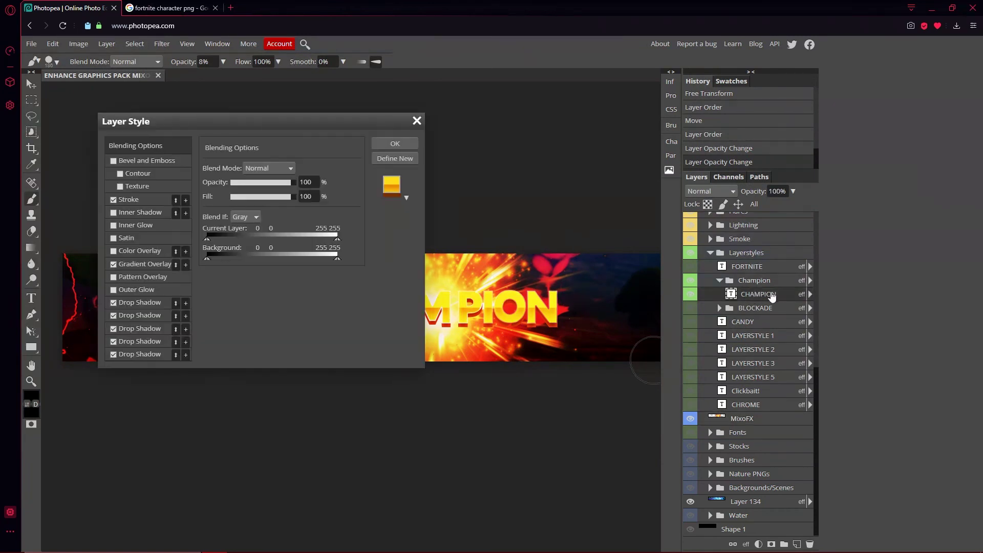
left_click_drag(341, 123, 830, 133)
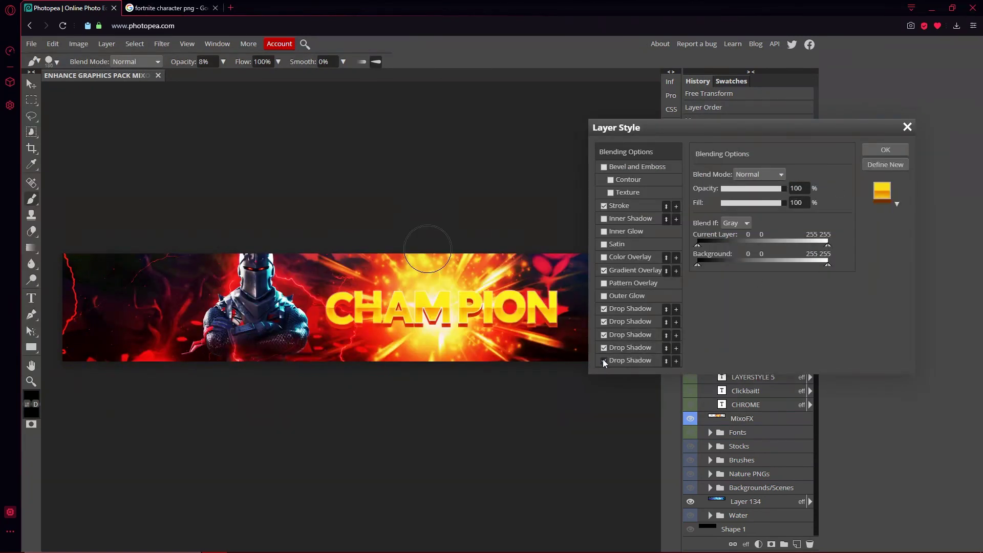
left_click(625, 361)
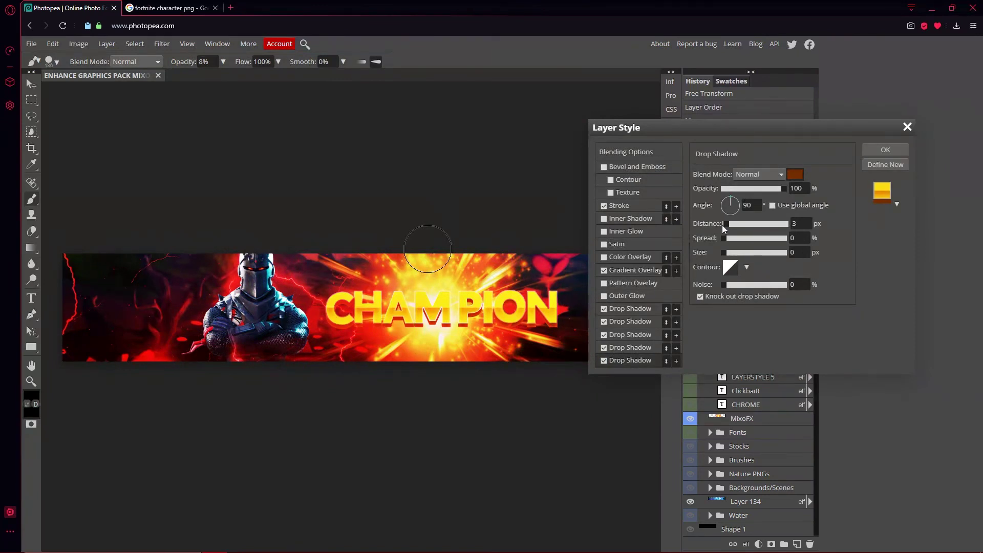
left_click(795, 174)
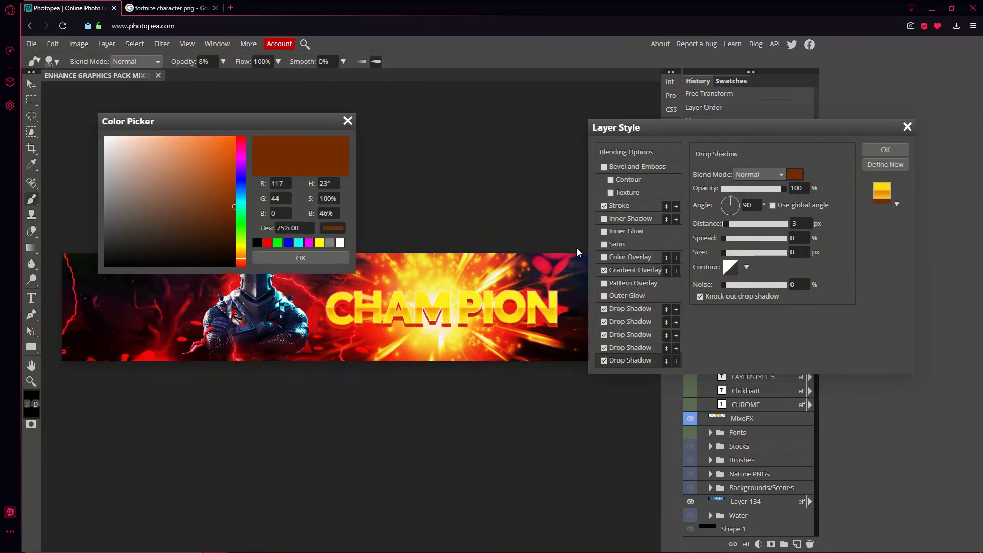
left_click(301, 258)
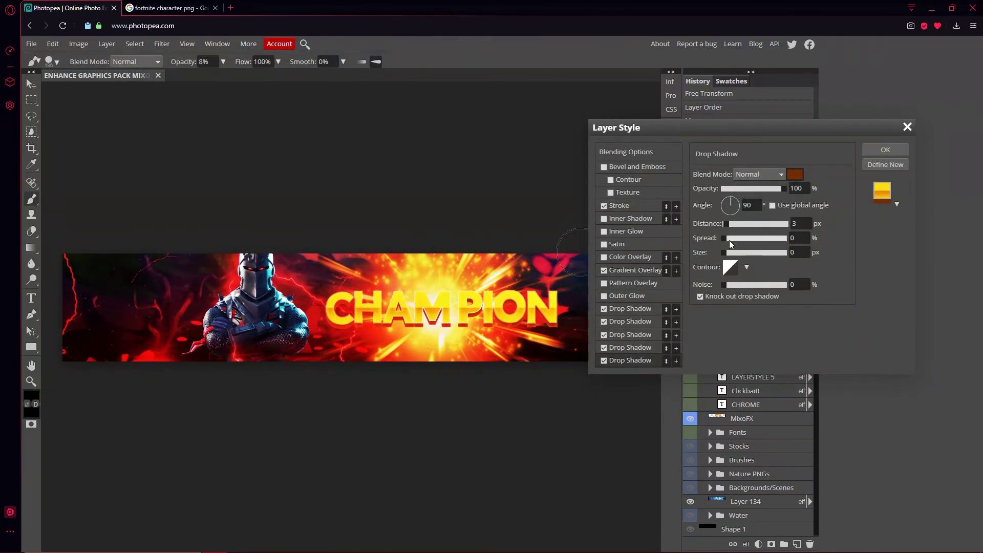
mouse_move(730, 240)
left_mouse_down()
mouse_move(738, 253)
mouse_move(726, 224)
mouse_move(750, 250)
mouse_move(742, 238)
left_mouse_up()
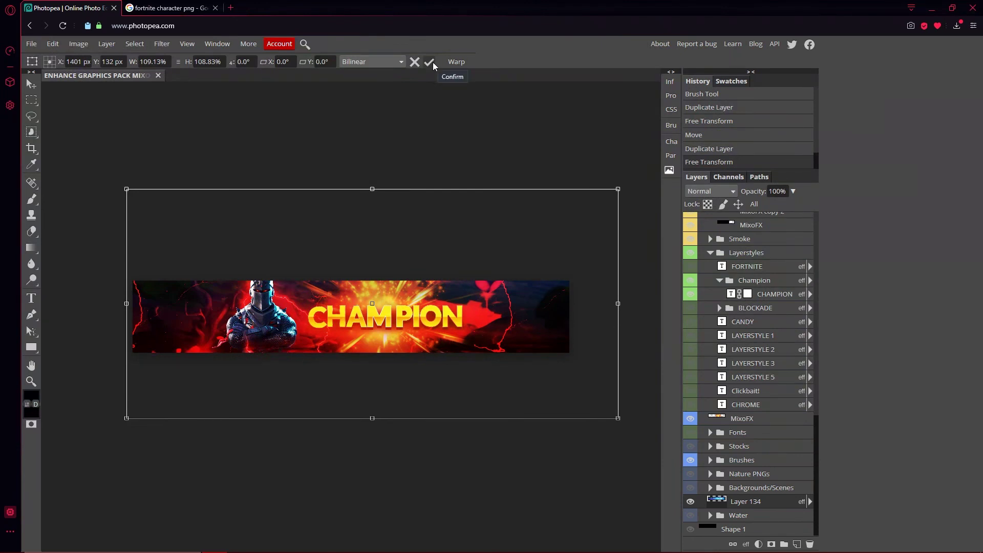
Apply the free transform scaling Layer 134 to 109.13% width and 108.83% height, and compare the banner with that layer hidden and shown
key("Return")
left_click(691, 503)
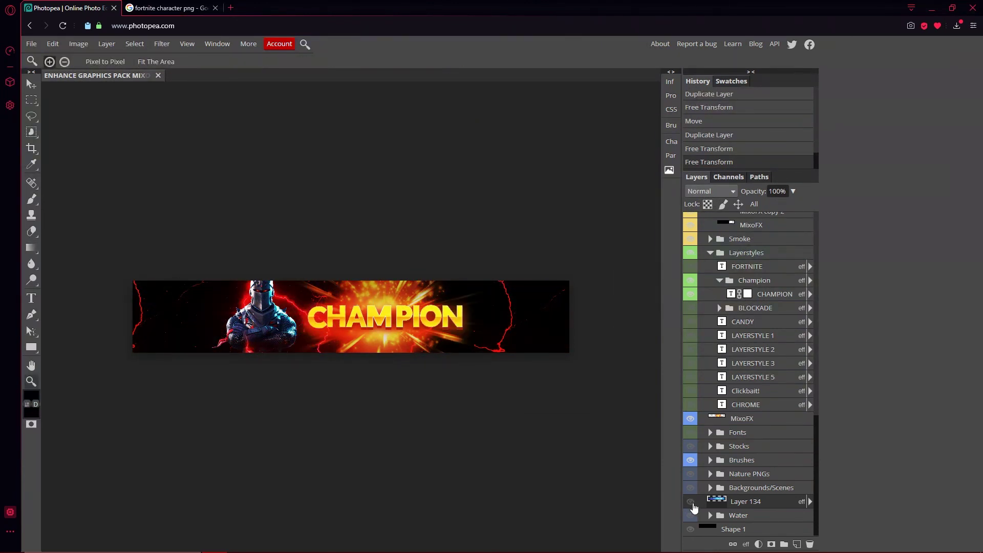
left_click(691, 503)
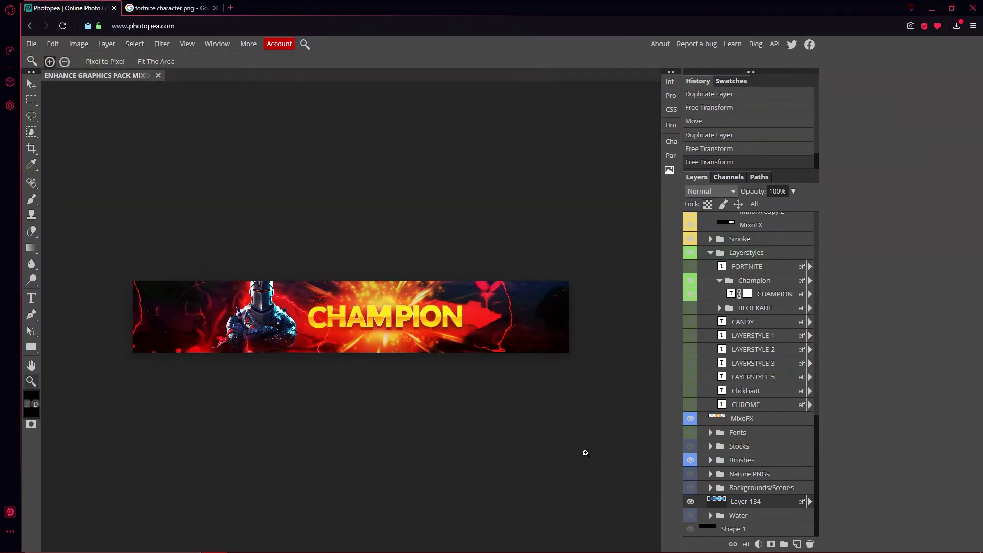
Lower the opacity of the orange burst layer below the Layerstyles group to 50%
left_click(248, 353)
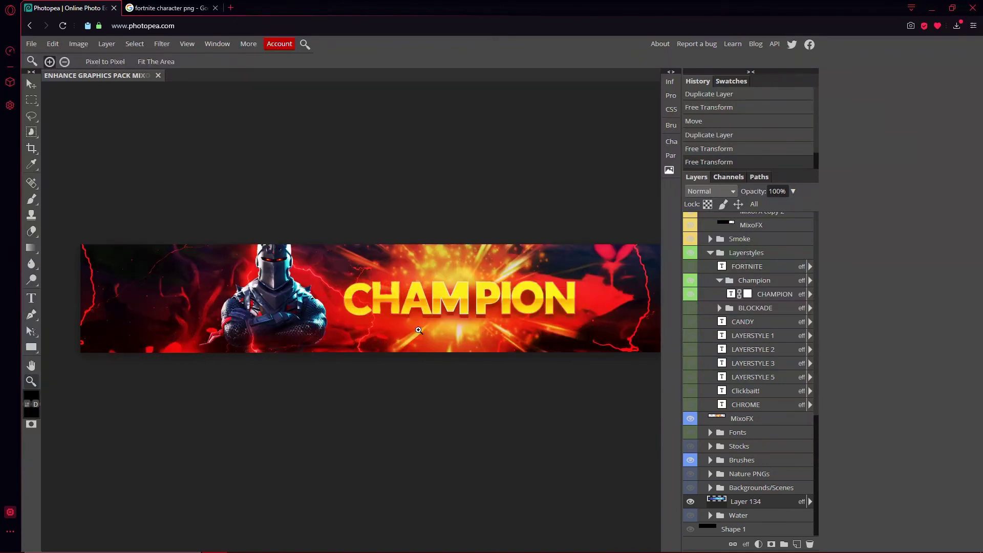
left_click(468, 330, "alt")
left_click(481, 326)
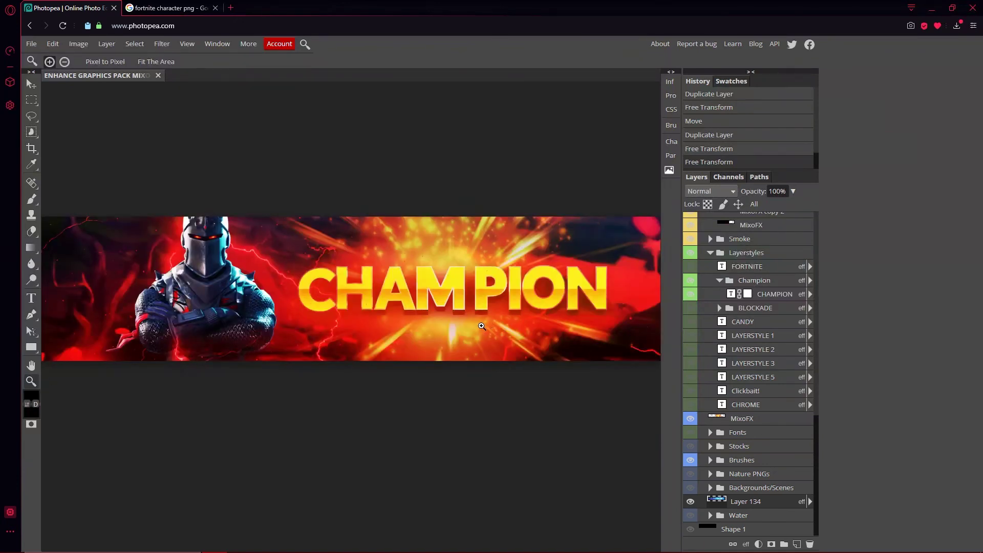
left_click(440, 323, "alt")
scroll(733, 410, "up", 5)
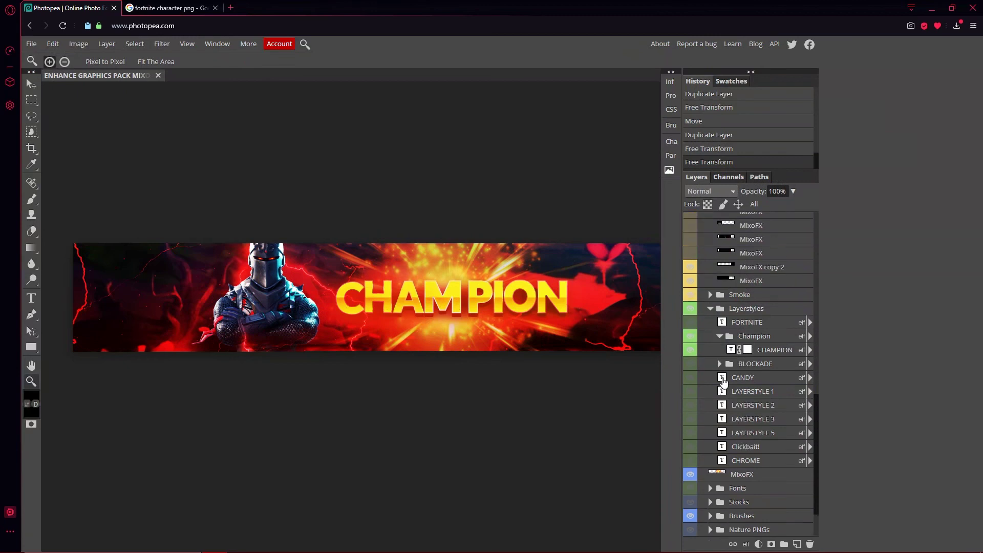
scroll(736, 417, "down", 5)
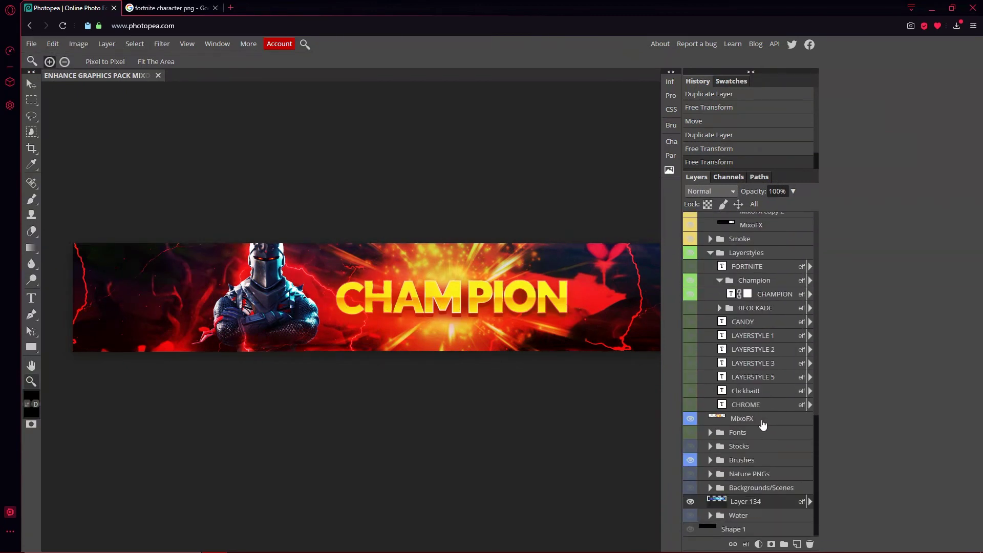
left_click(762, 424)
left_click_drag(793, 191, 770, 206)
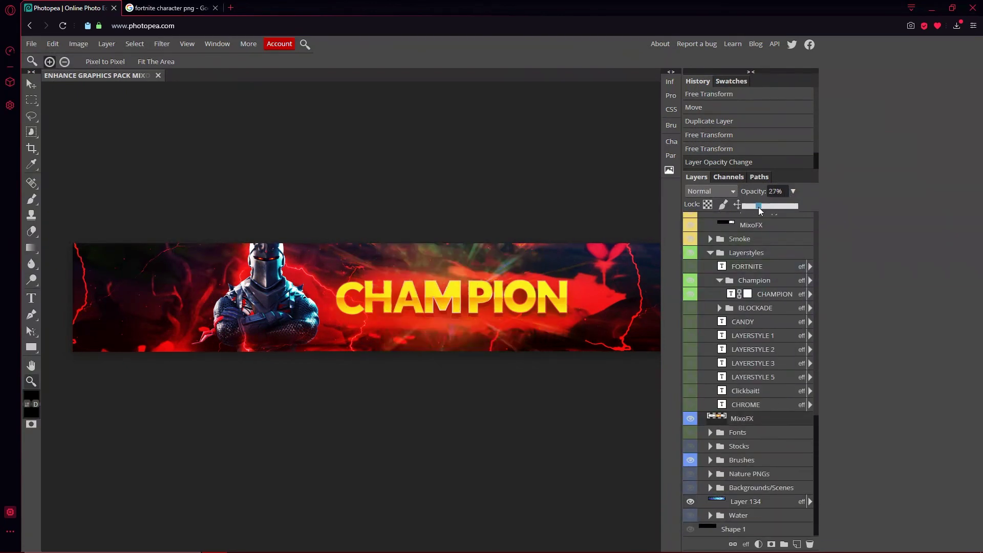
Compare the banner with and without the MixoFX copy 2 layer above the Smoke group, and leave that layer hidden
scroll(775, 362, "up", 2)
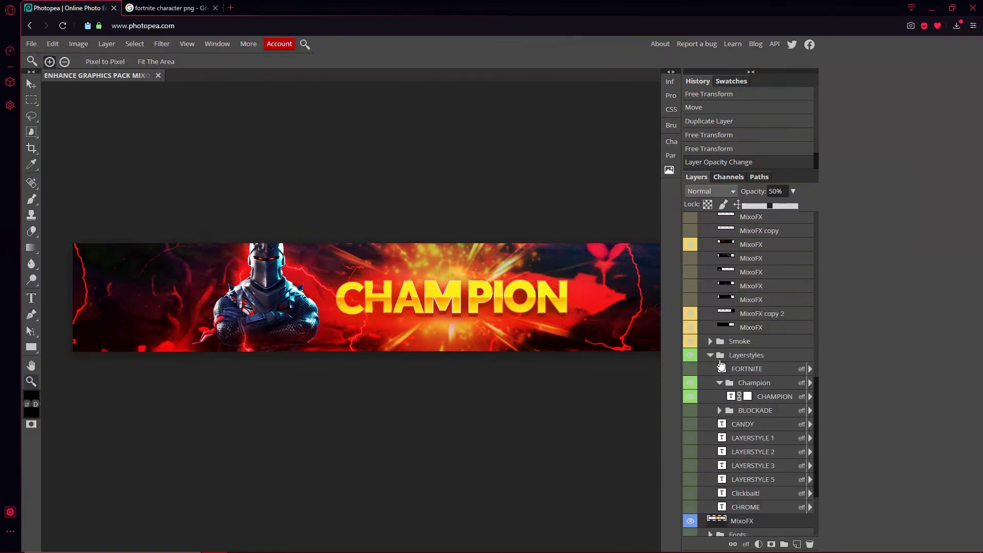
scroll(717, 354, "up", 2)
left_click(690, 416)
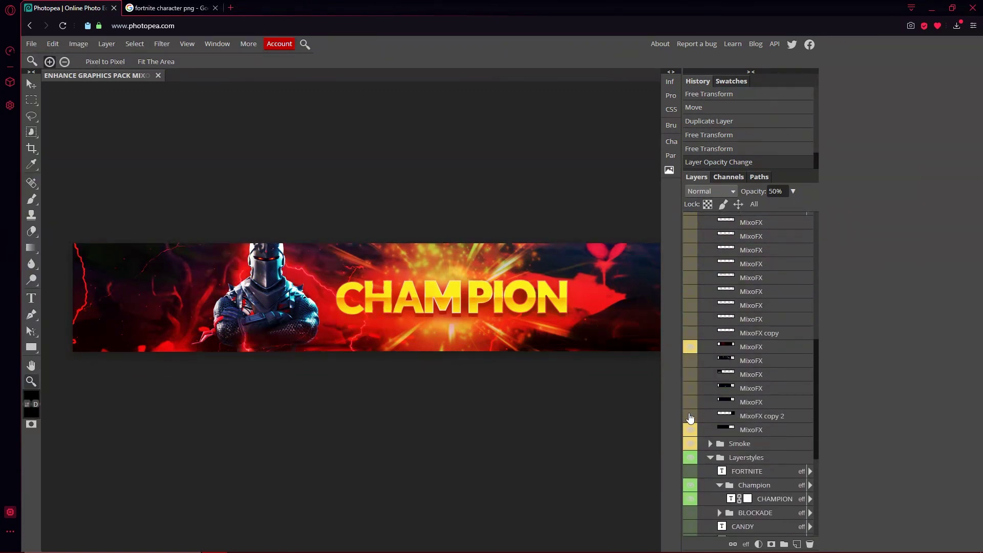
left_click(690, 416)
left_click(690, 417)
left_click(161, 44)
left_click(187, 43)
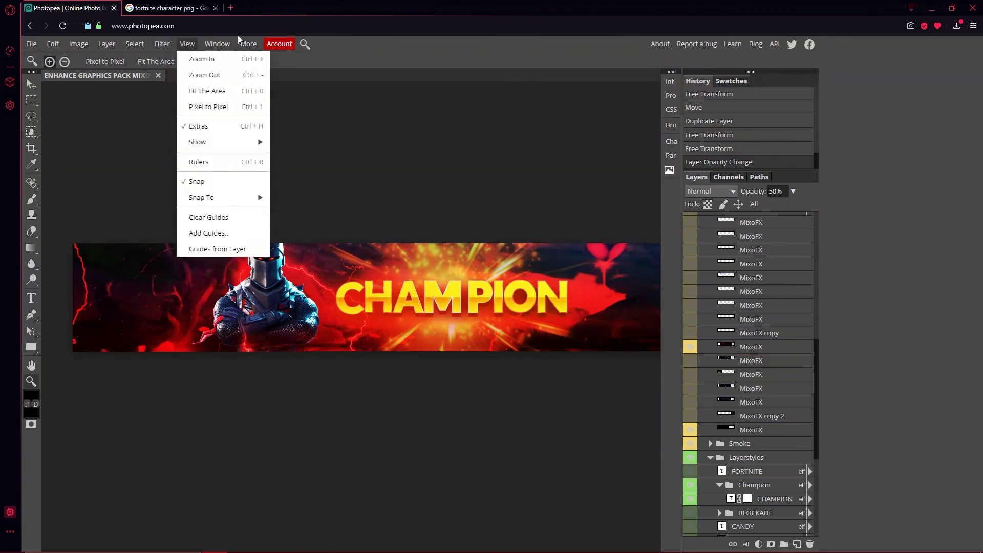
left_click(431, 57)
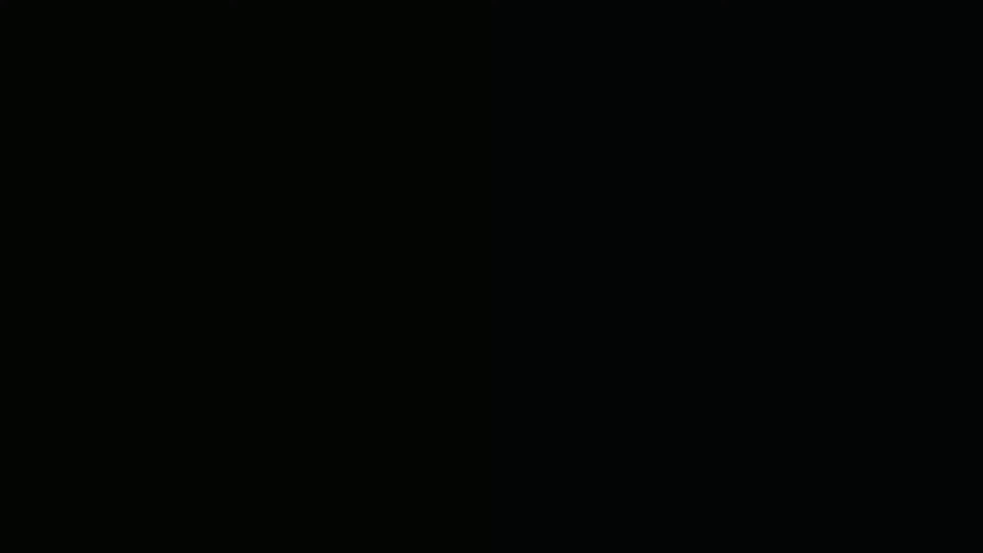